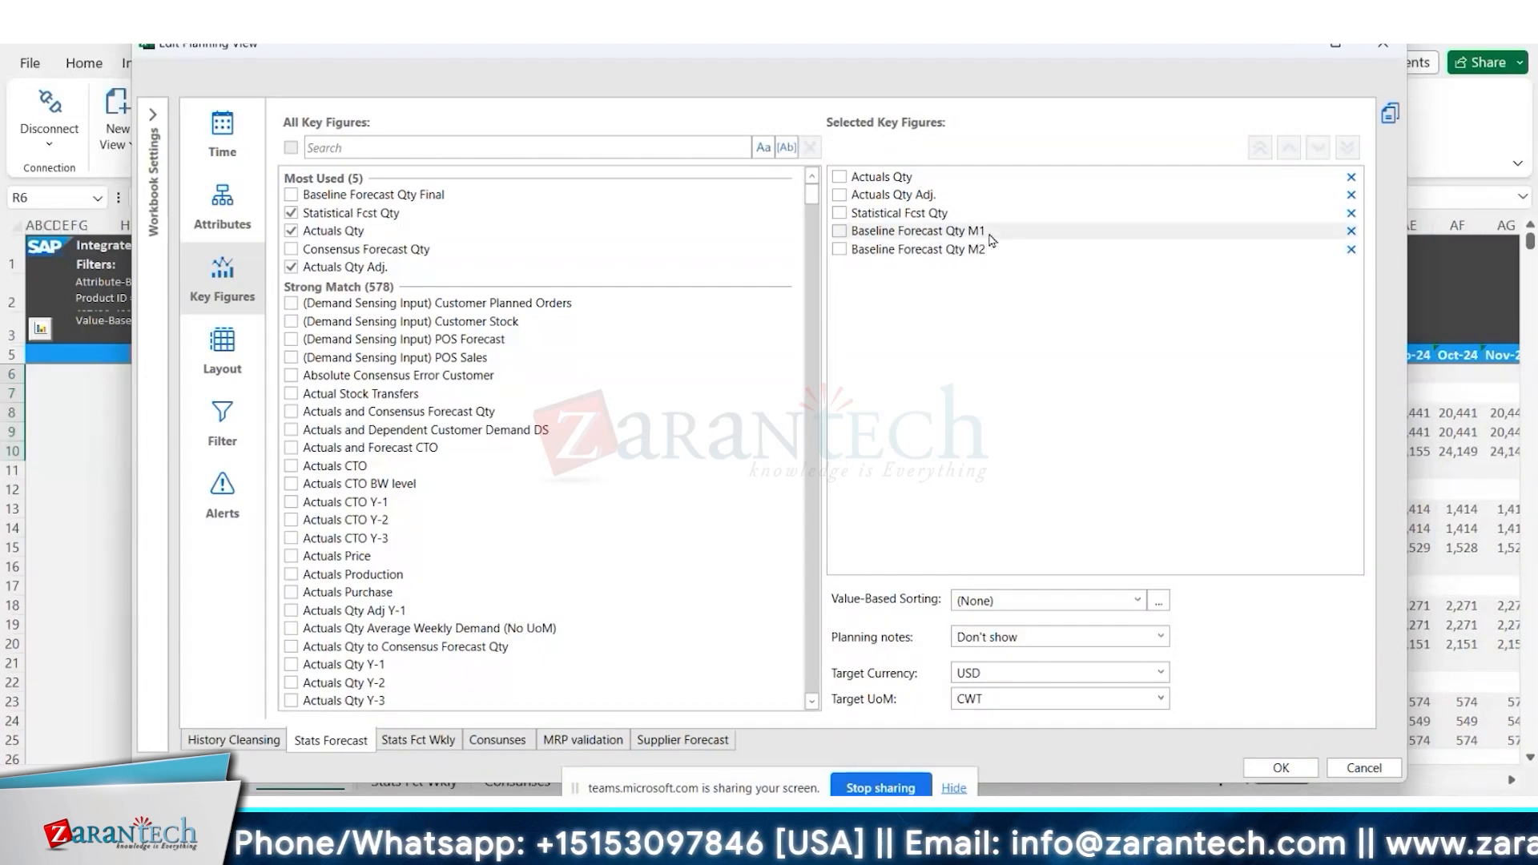
Review the Stats Forecast planning view's key figures, row and column layout, and Product ID filter, and close the view settings.
{"action": "mouse_move", "coordinate": [1000, 236]}
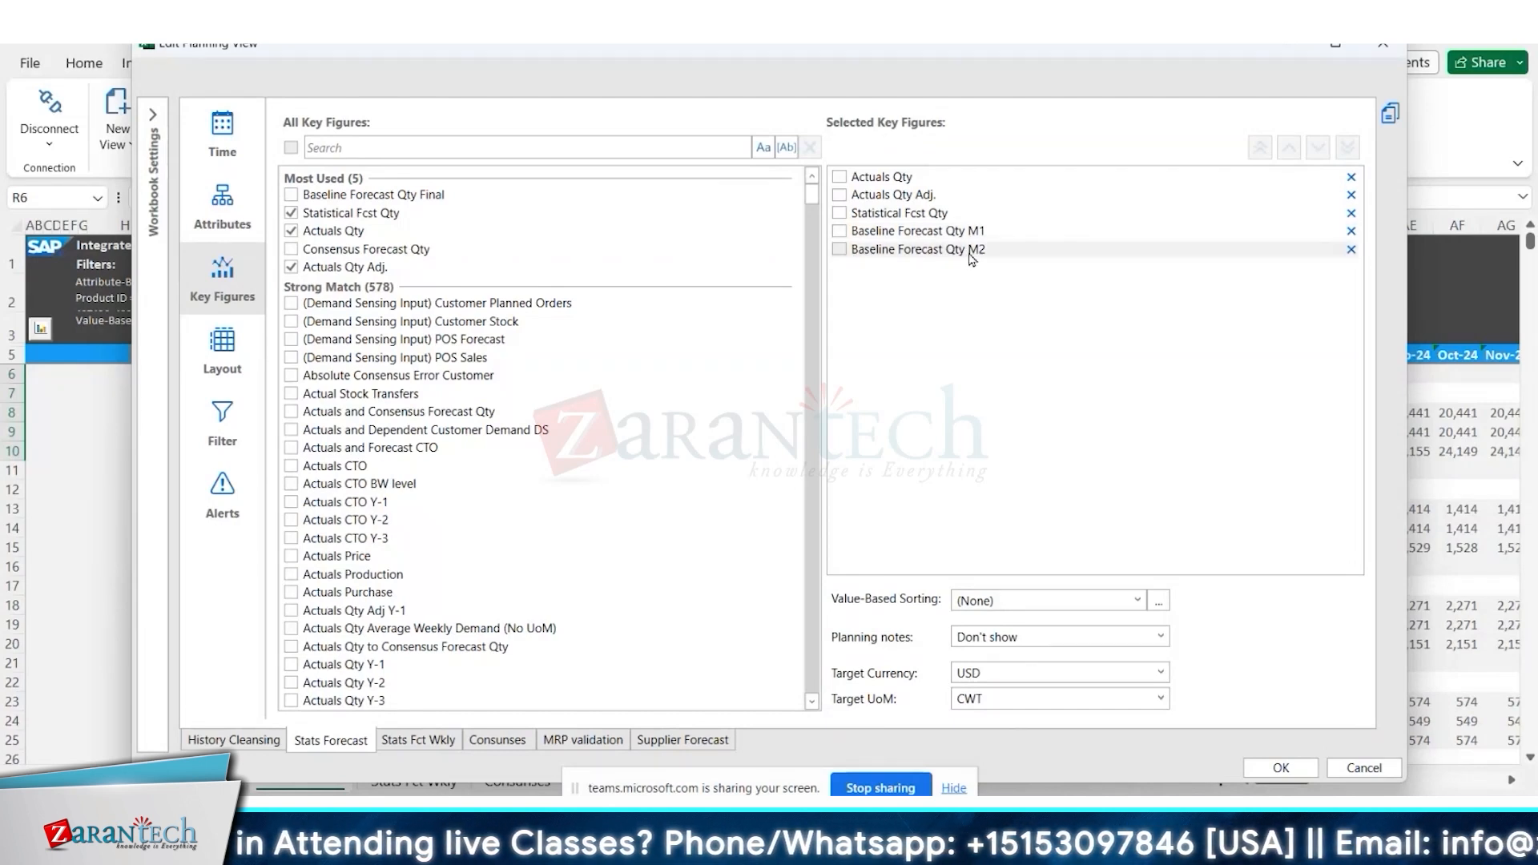
{"action": "mouse_move", "coordinate": [972, 258]}
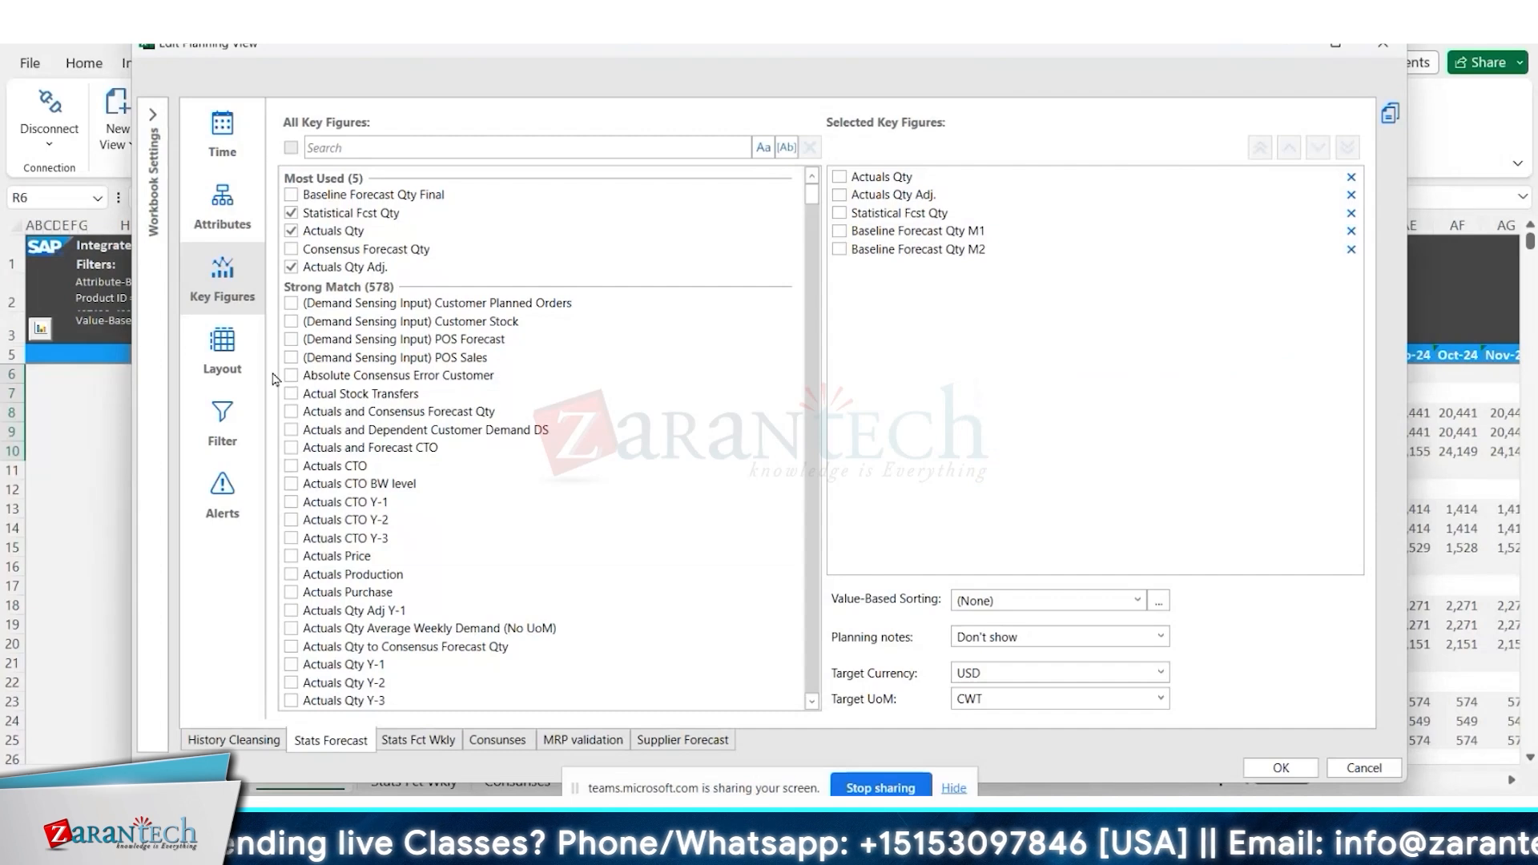
{"action": "left_click", "coordinate": [223, 352]}
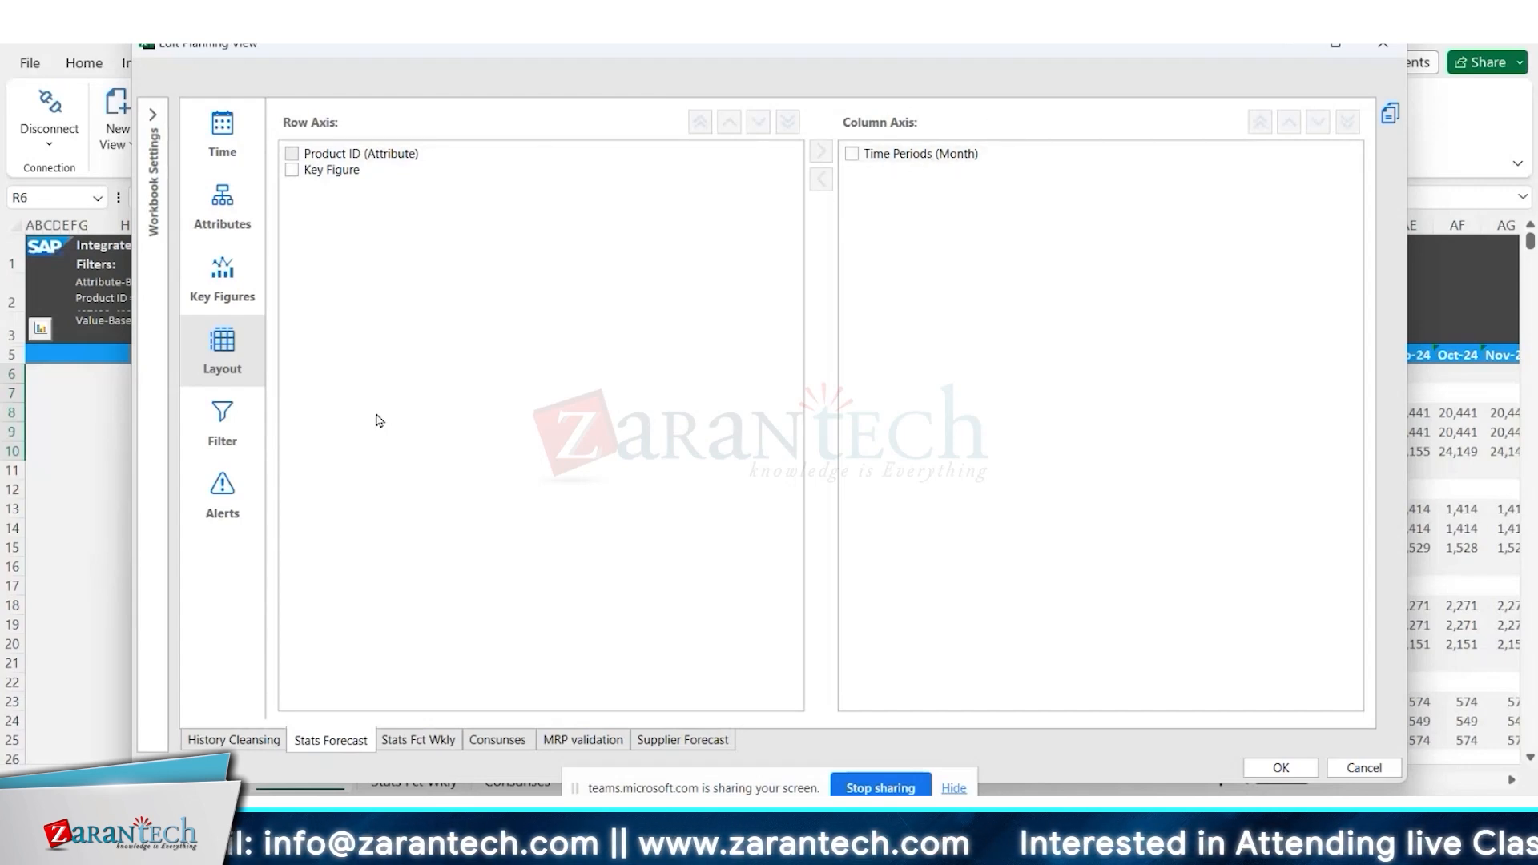
{"action": "left_click", "coordinate": [222, 424]}
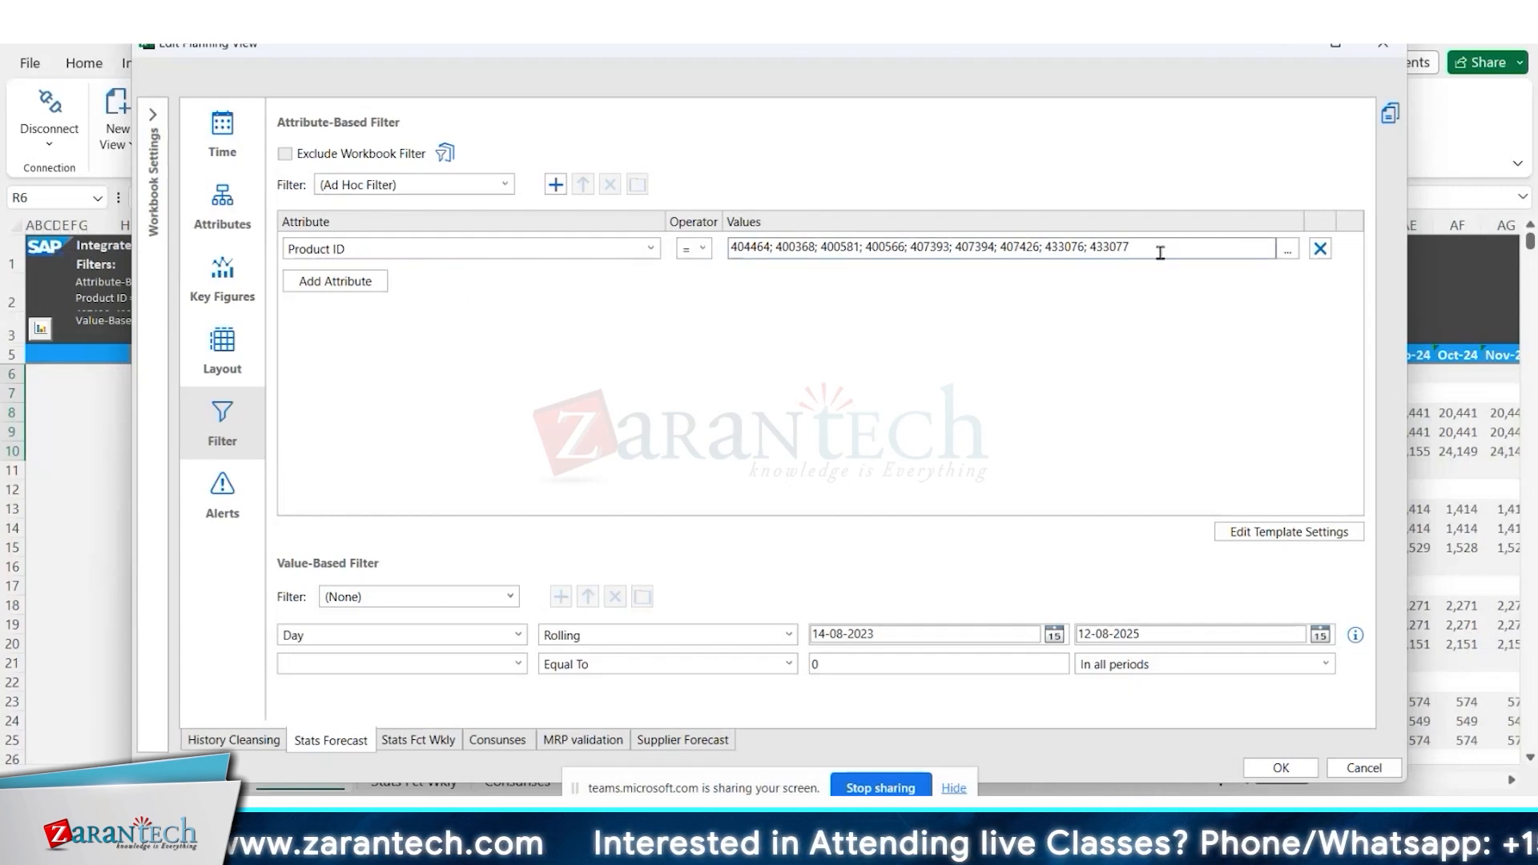
{"action": "double_click", "coordinate": [761, 246]}
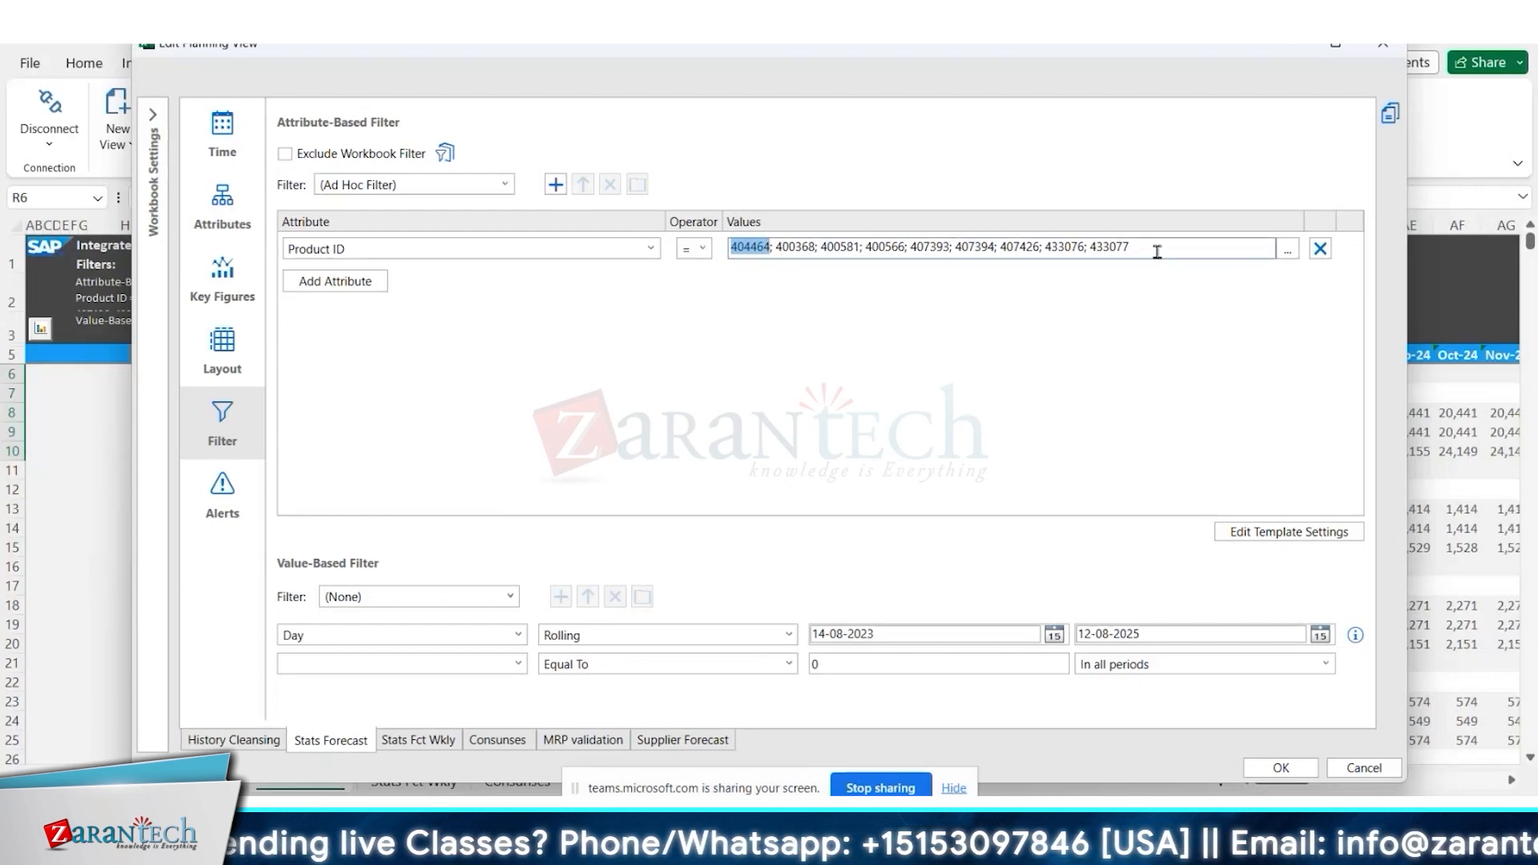
{"action": "left_click", "coordinate": [1283, 768]}
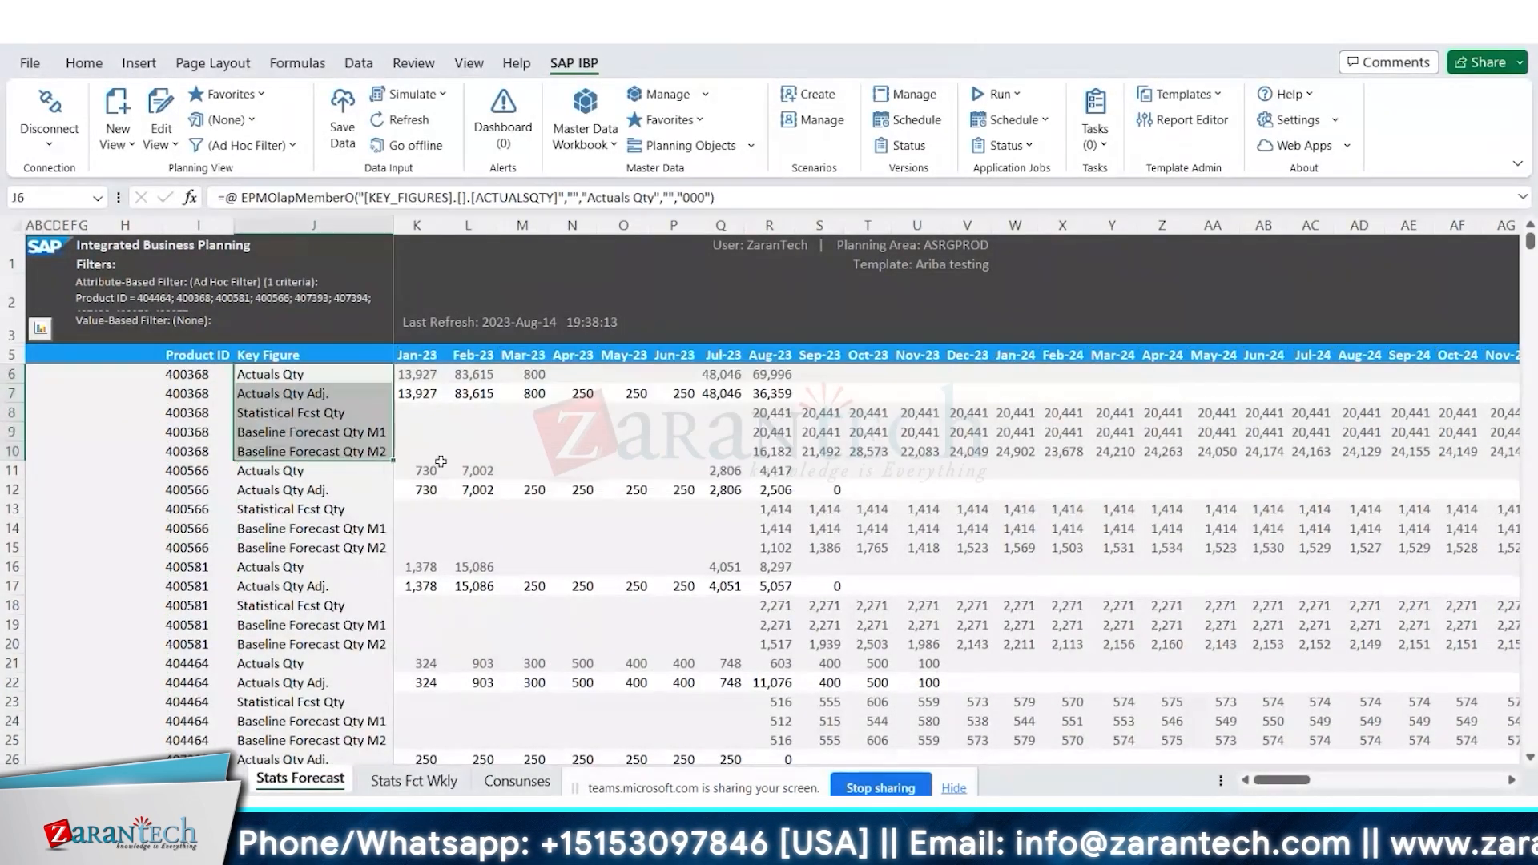
Select the rows of product 400566 and check which forecast models the Statistical Forecasting run offers, without running it.
{"action": "left_click_drag", "start_coordinate": [173, 471], "coordinate": [1012, 485]}
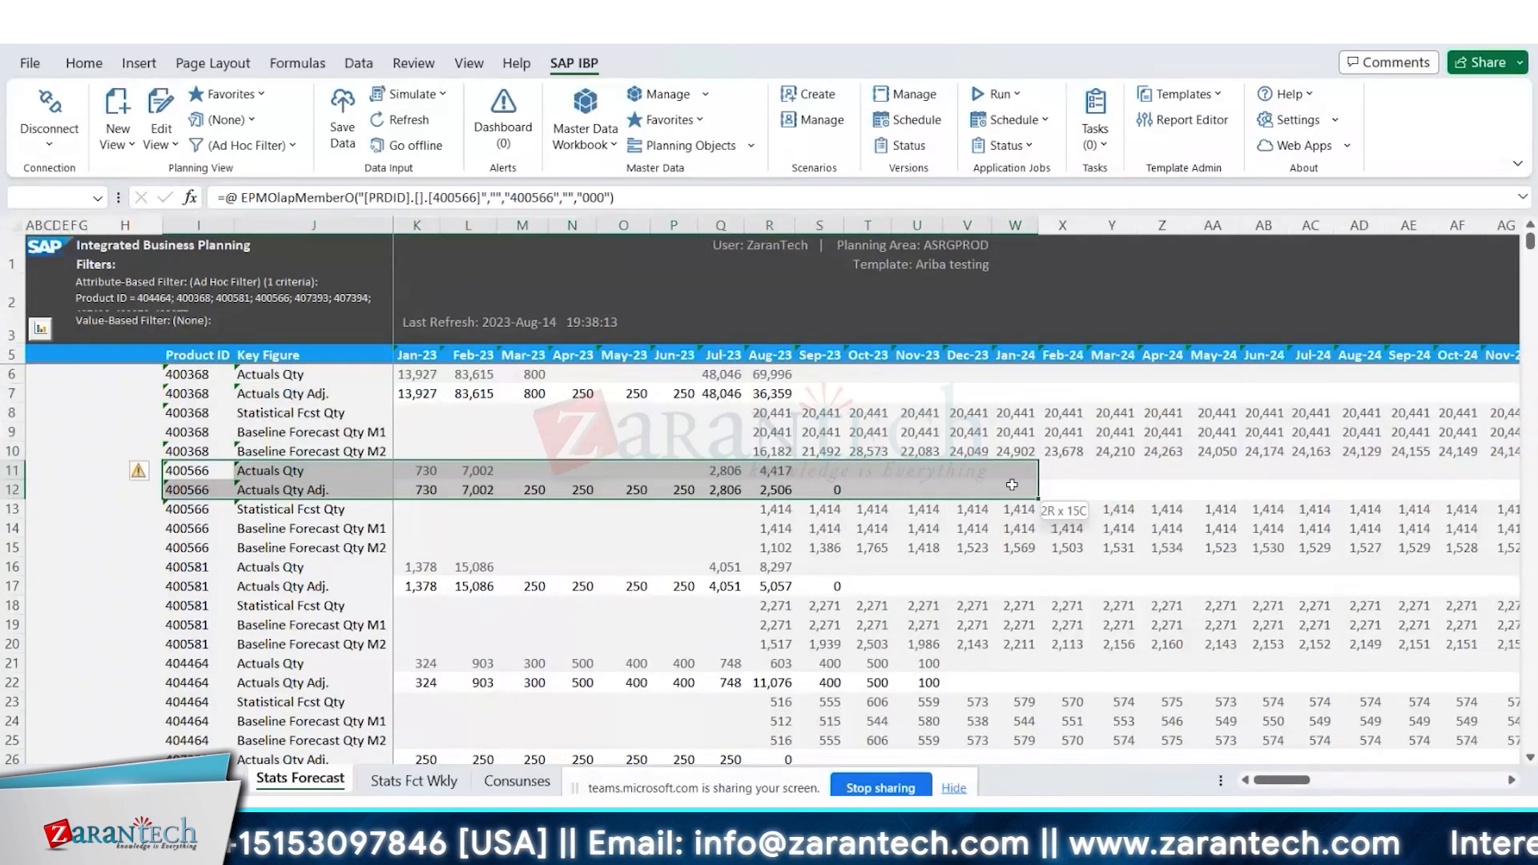
{"action": "left_click_drag", "start_coordinate": [1012, 485], "coordinate": [1182, 532]}
{"action": "left_click", "coordinate": [1017, 96]}
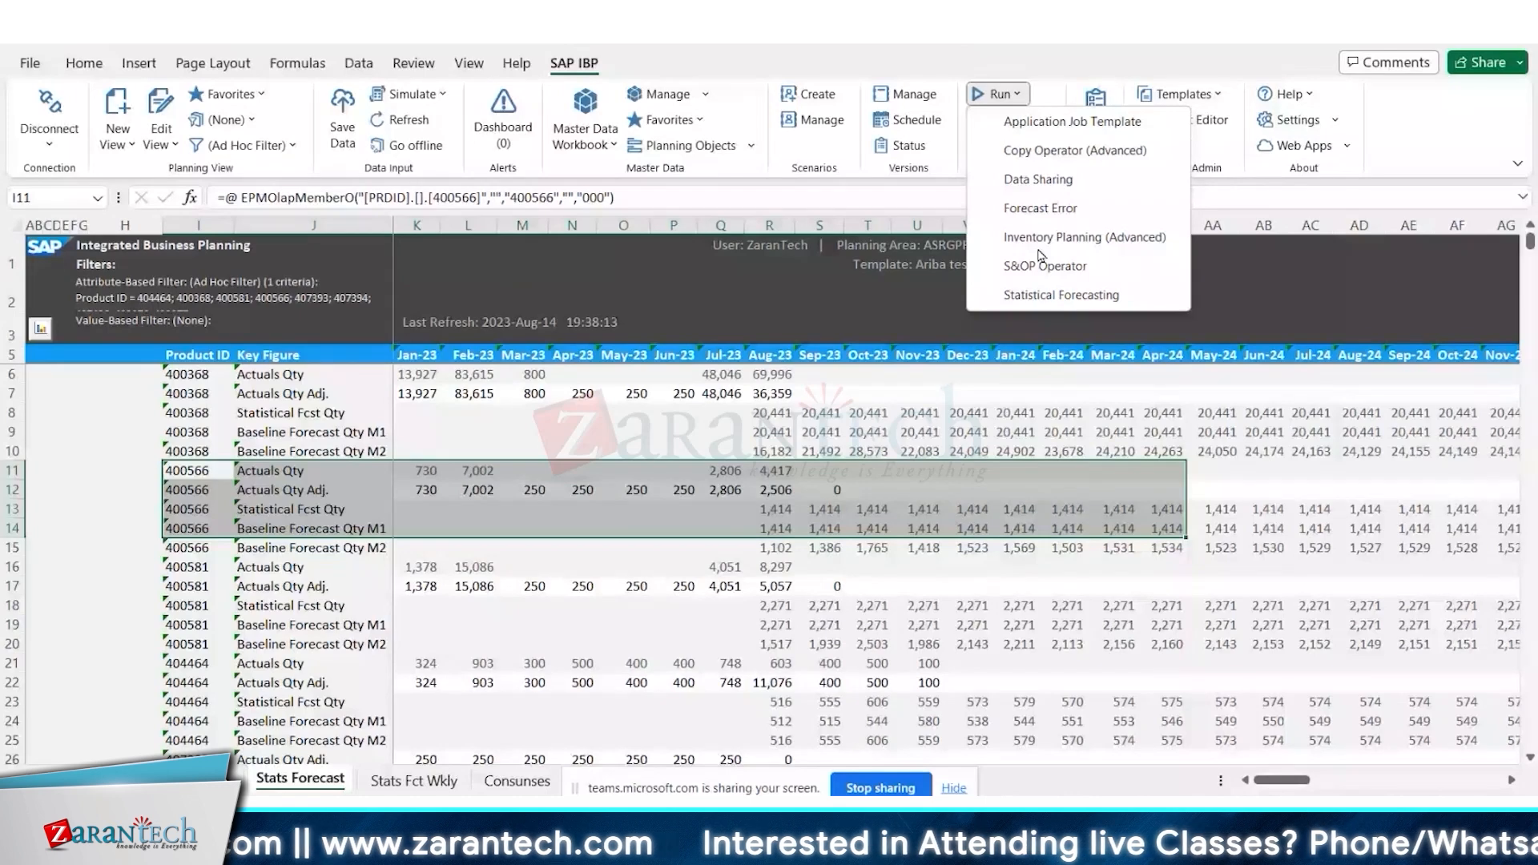
{"action": "left_click", "coordinate": [1046, 296]}
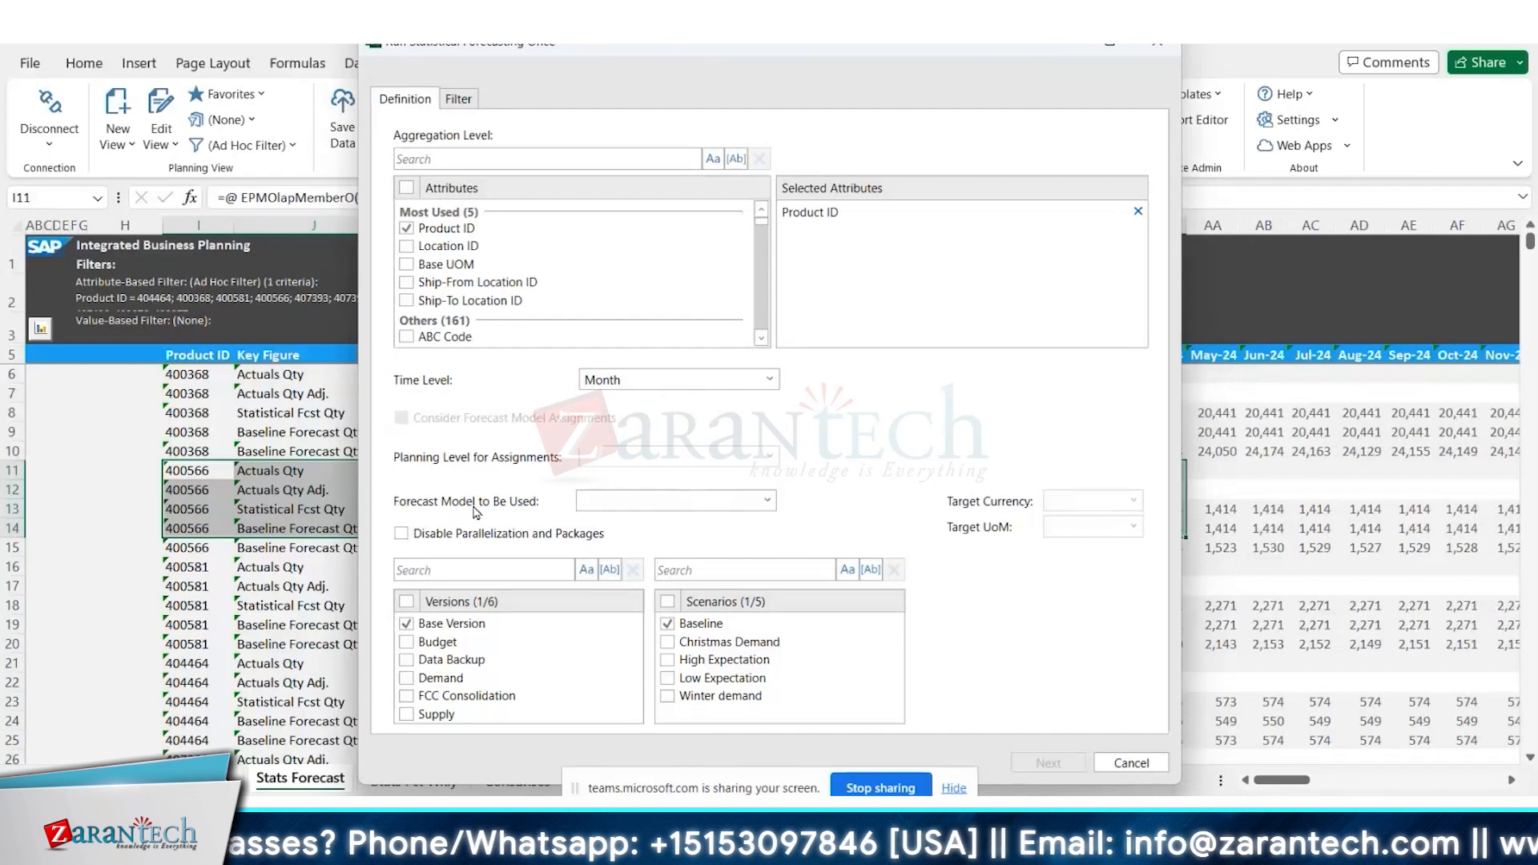
{"action": "left_click", "coordinate": [769, 502]}
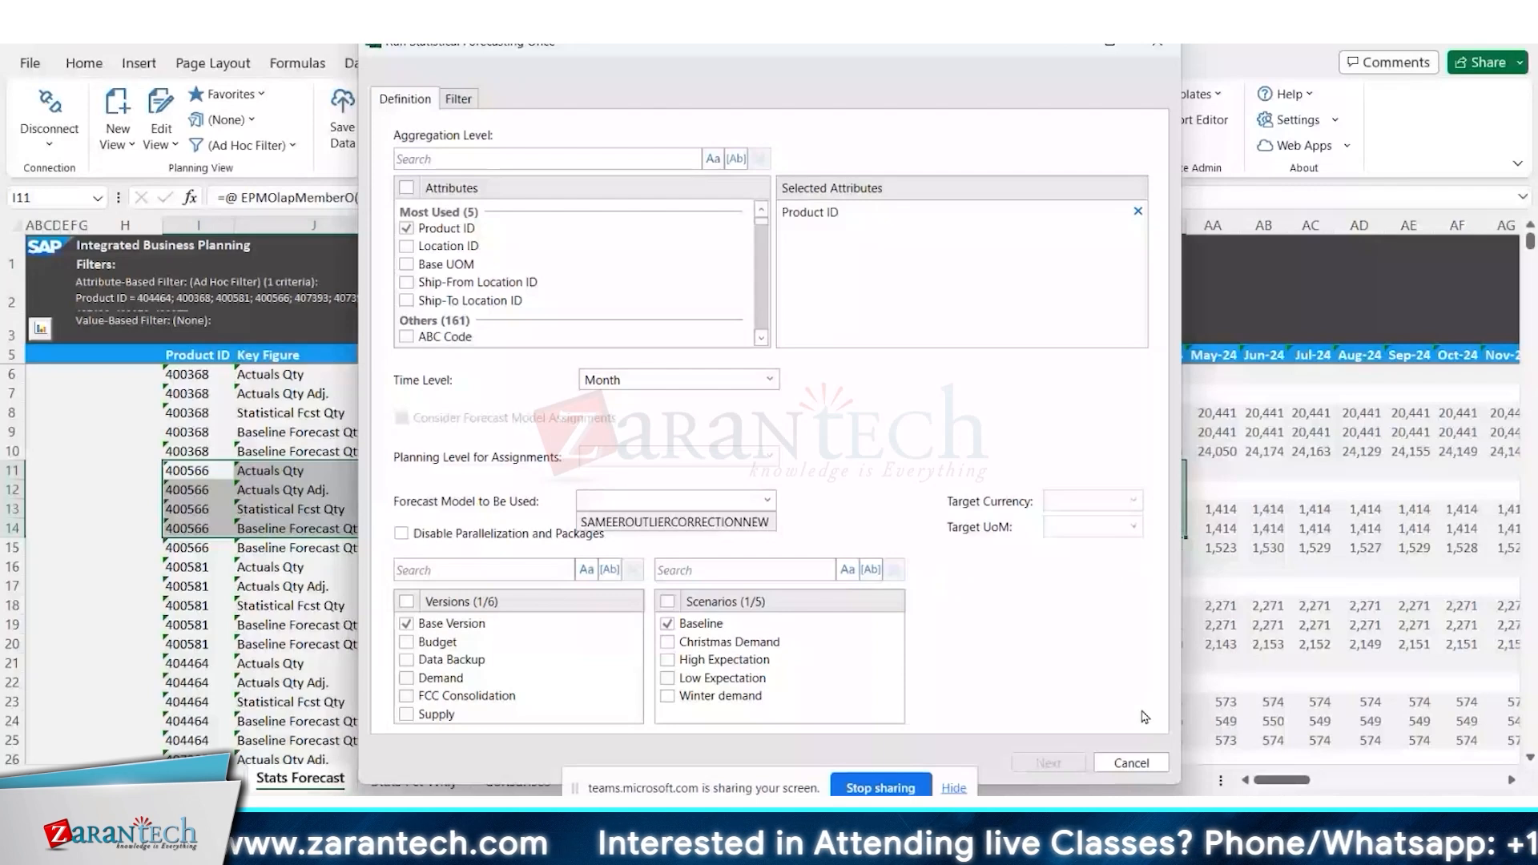
{"action": "left_click", "coordinate": [1154, 768]}
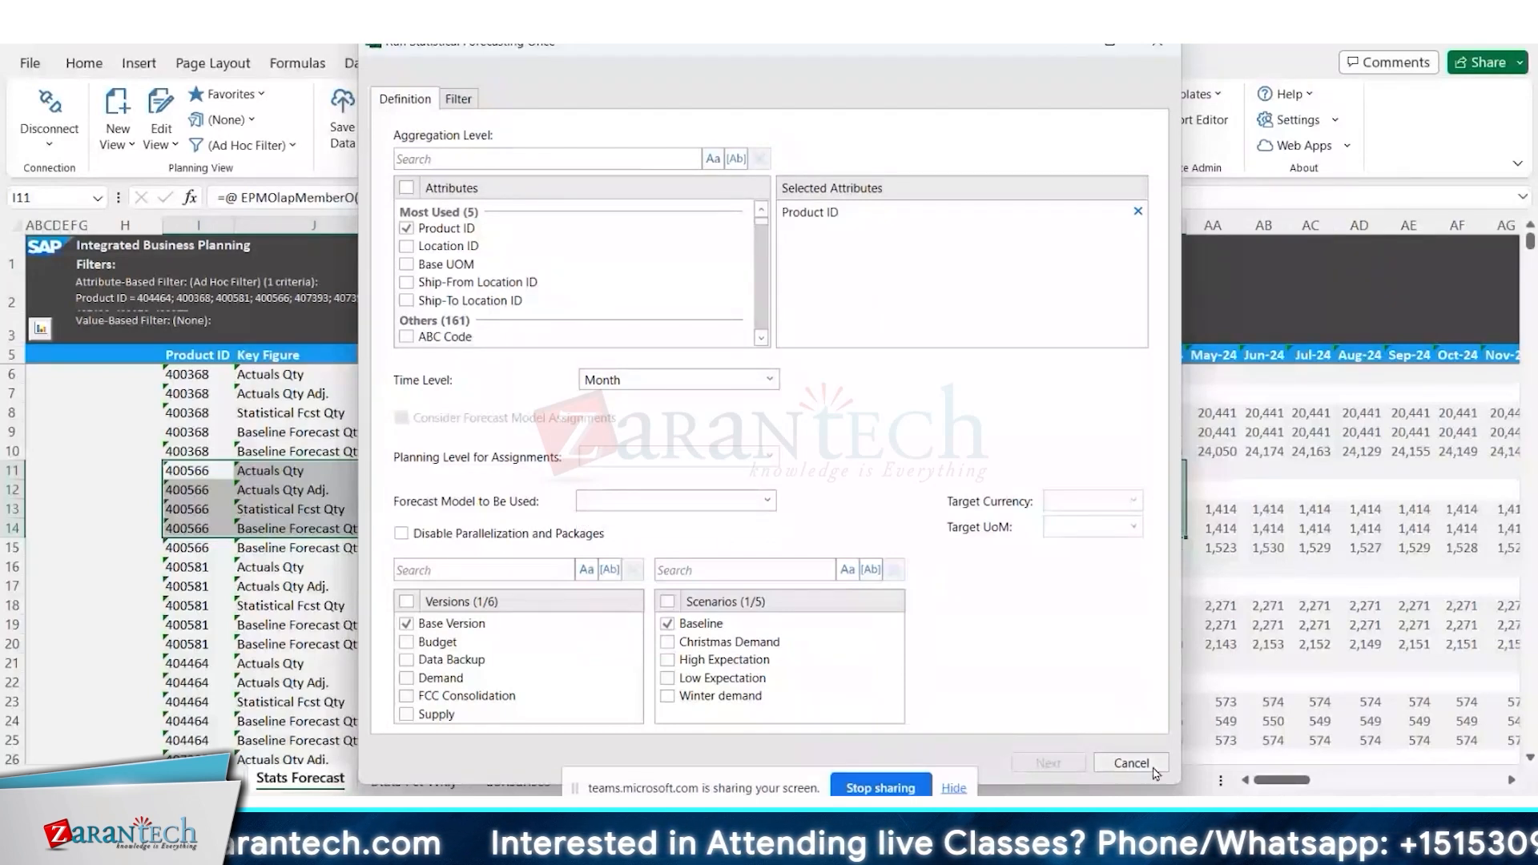
{"action": "left_click", "coordinate": [1146, 766]}
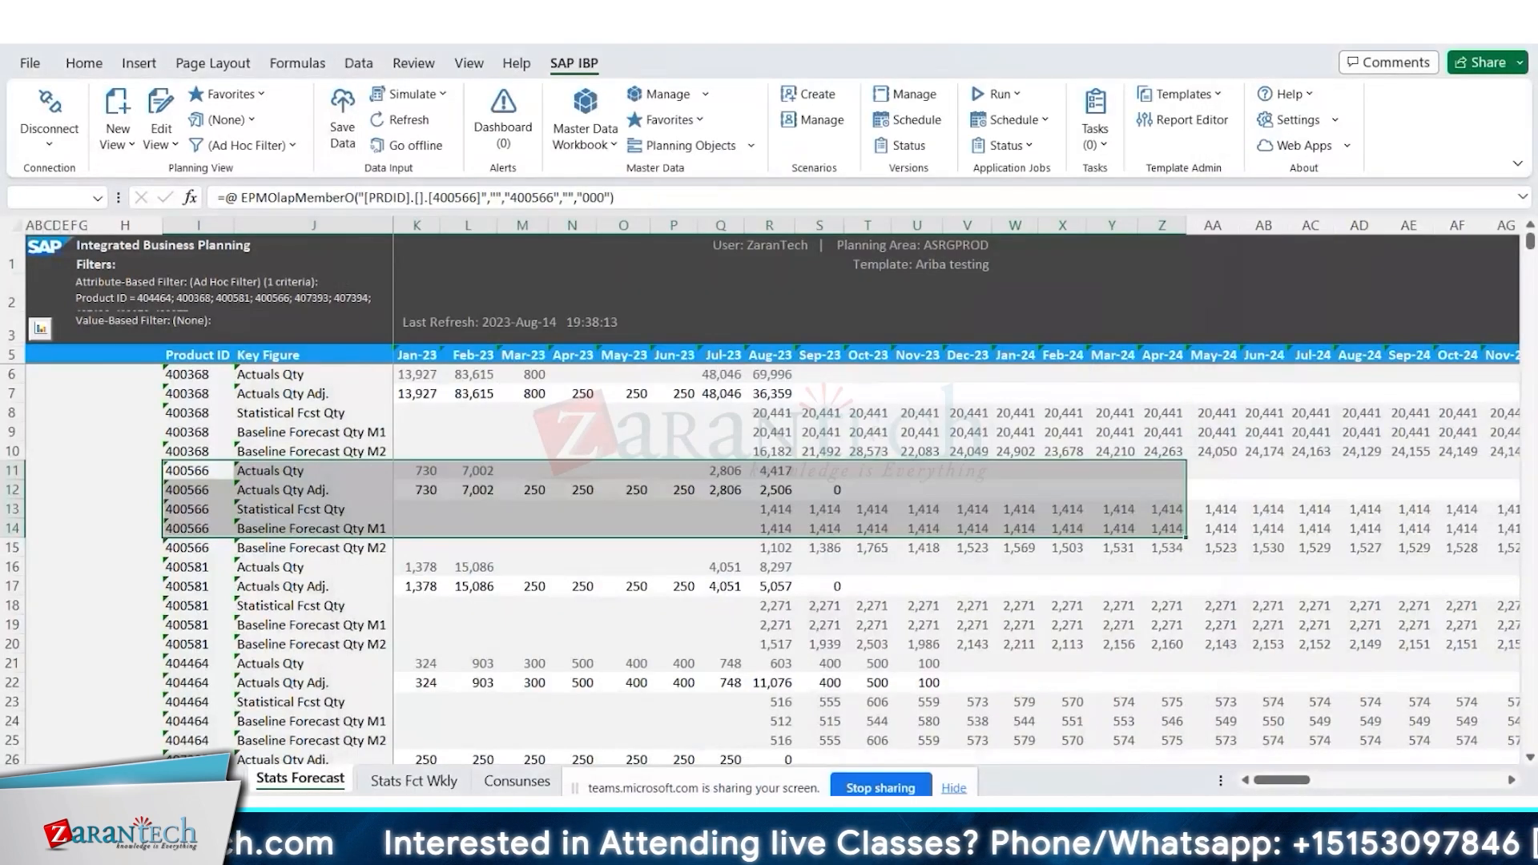
Switch to SAP IBP in the browser, search the apps for "manage for" and open Manage Forecast Models.
{"action": "mouse_move", "coordinate": [976, 825]}
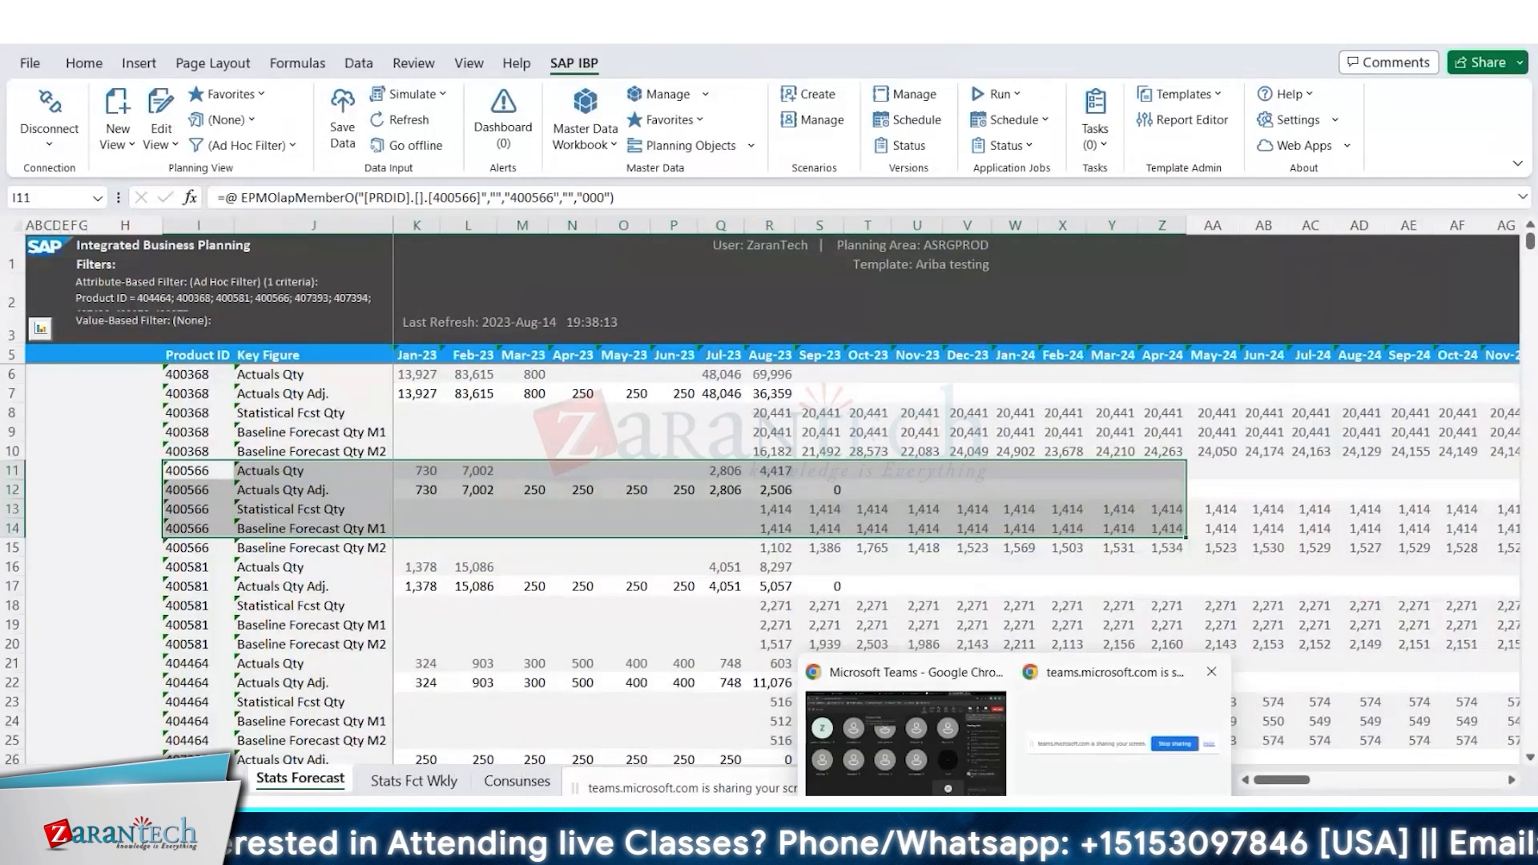
{"action": "left_click", "coordinate": [1014, 835]}
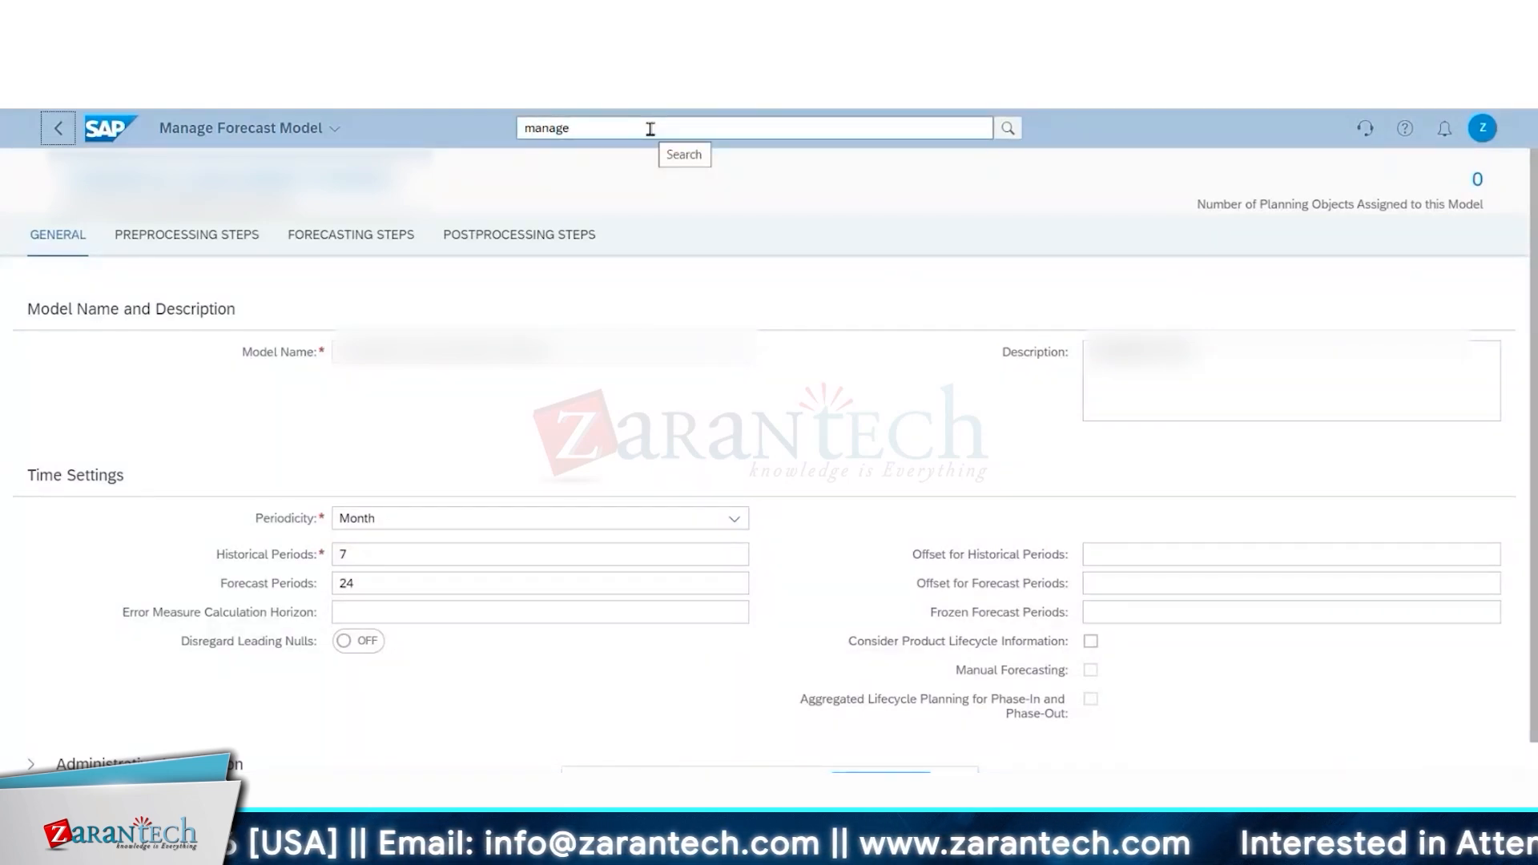
{"action": "mouse_move", "coordinate": [977, 766]}
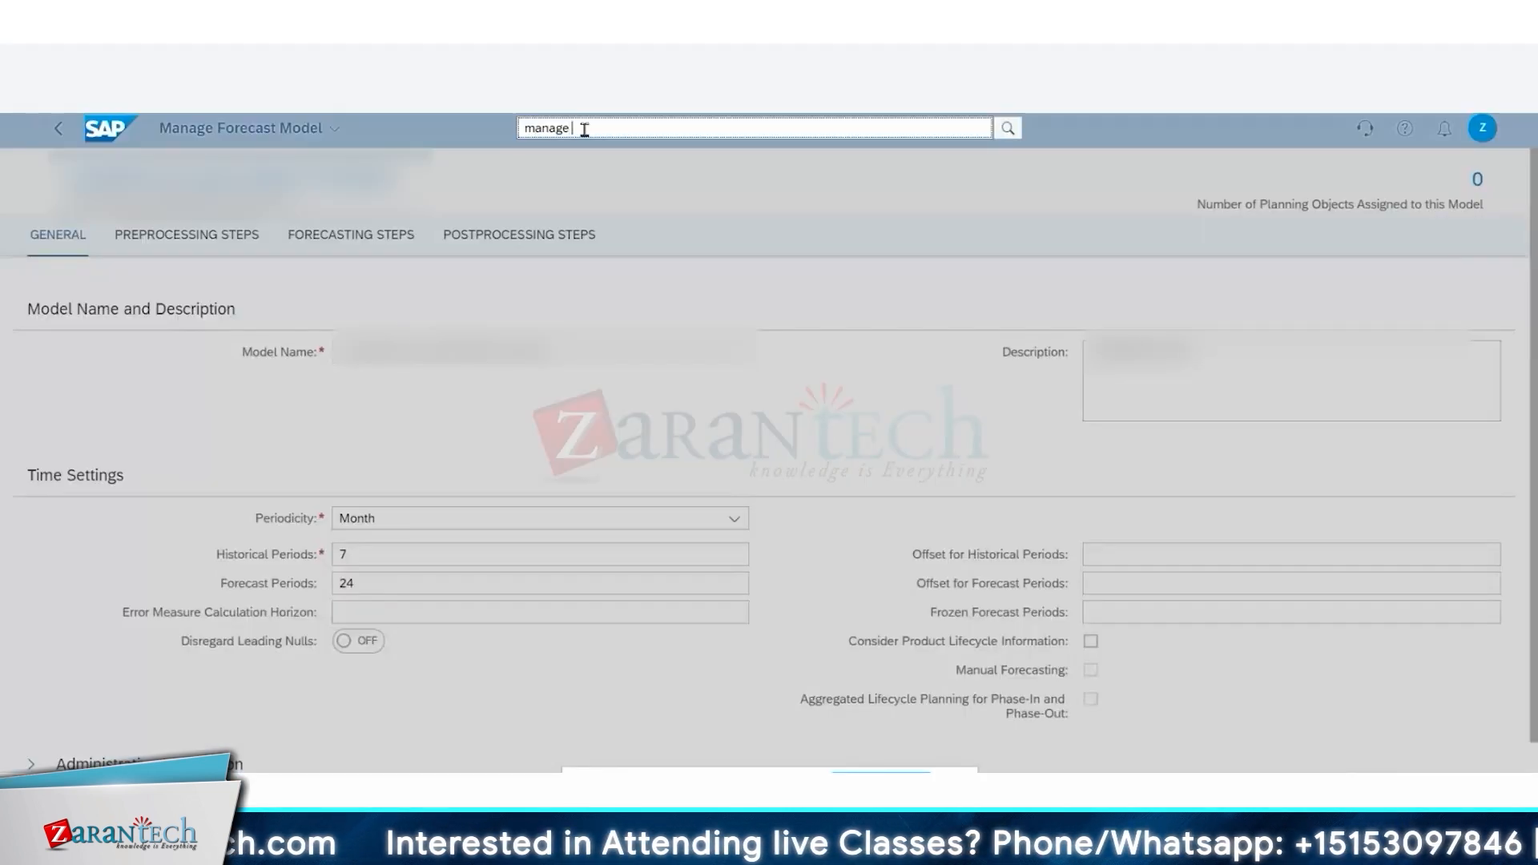
{"action": "key", "text": "BackSpace"}
{"action": "key", "text": "BackSpace"}
{"action": "key", "text": "BackSpace"}
{"action": "key", "text": "BackSpace"}
{"action": "key", "text": "BackSpace"}
{"action": "key", "text": "BackSpace"}
{"action": "key", "text": "BackSpace"}
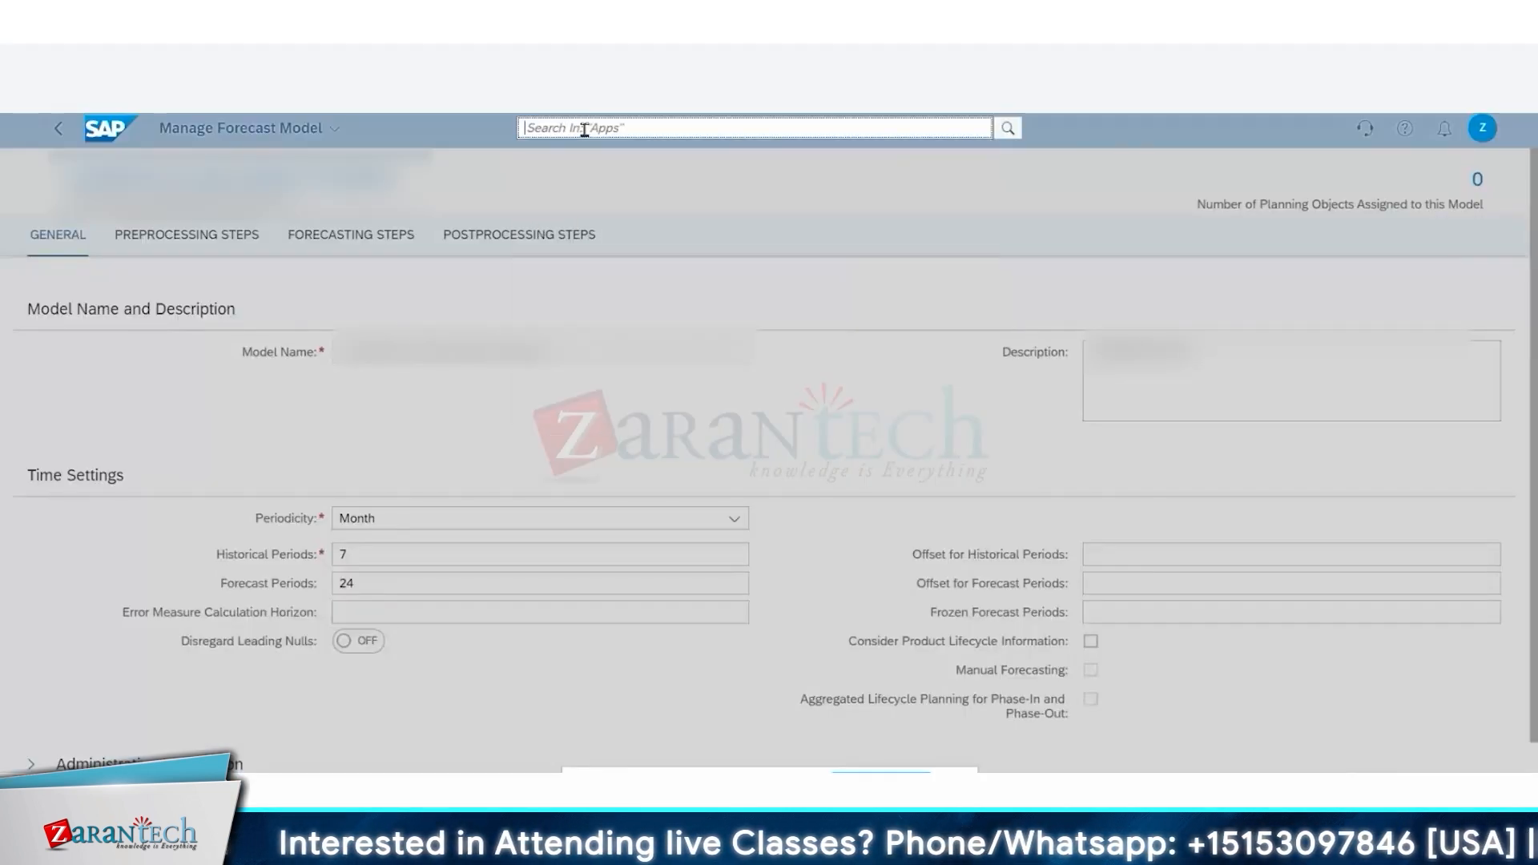
{"action": "type", "text": "manage for"}
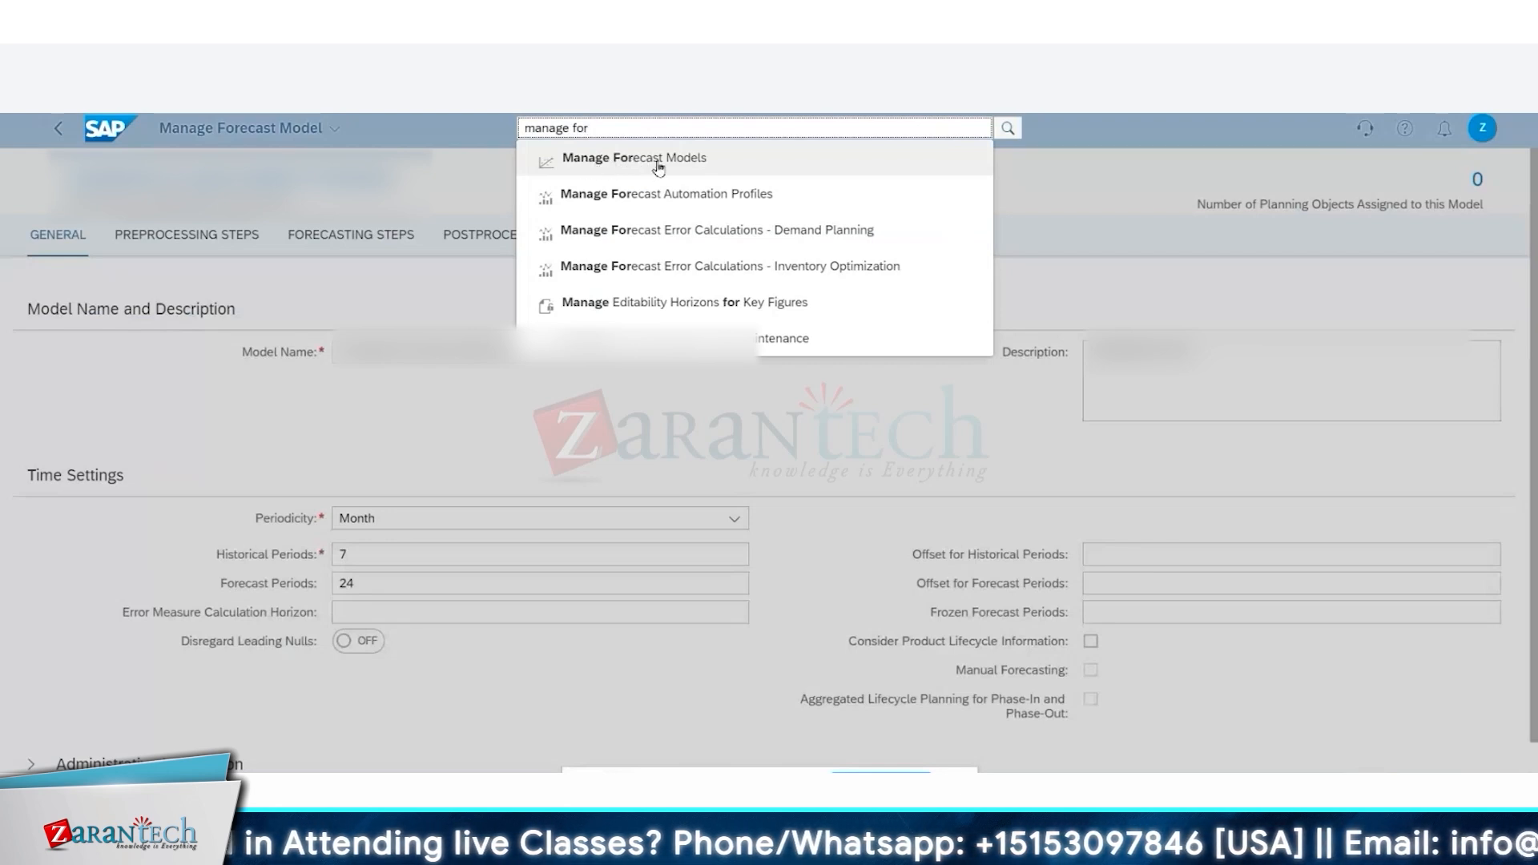
{"action": "left_click", "coordinate": [659, 166]}
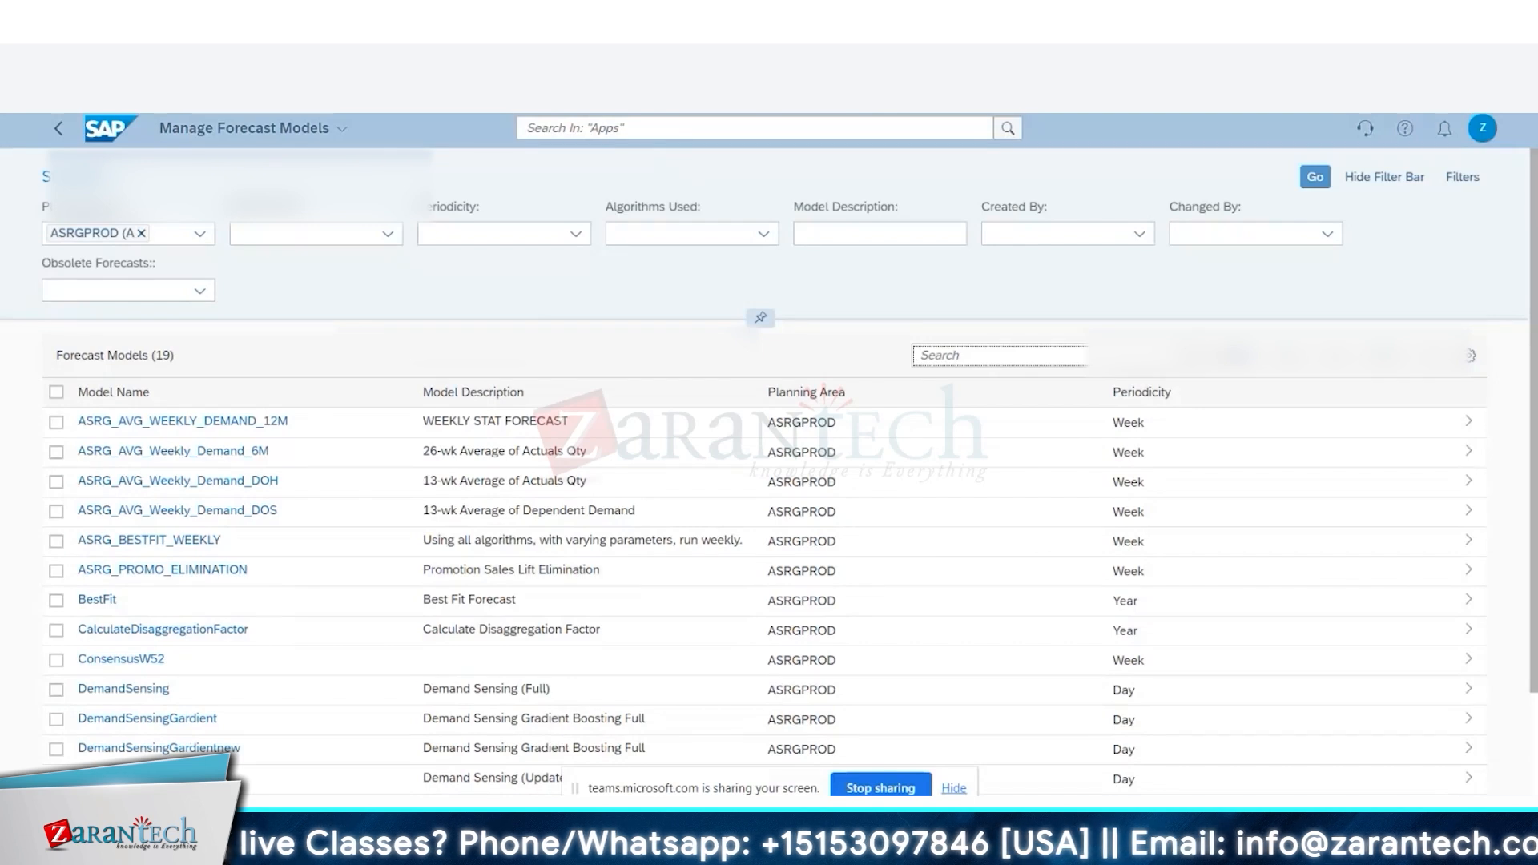
Remove ASRGPROD from the planning area filter and reload the list with forecast models of all planning areas.
{"action": "left_click", "coordinate": [201, 237]}
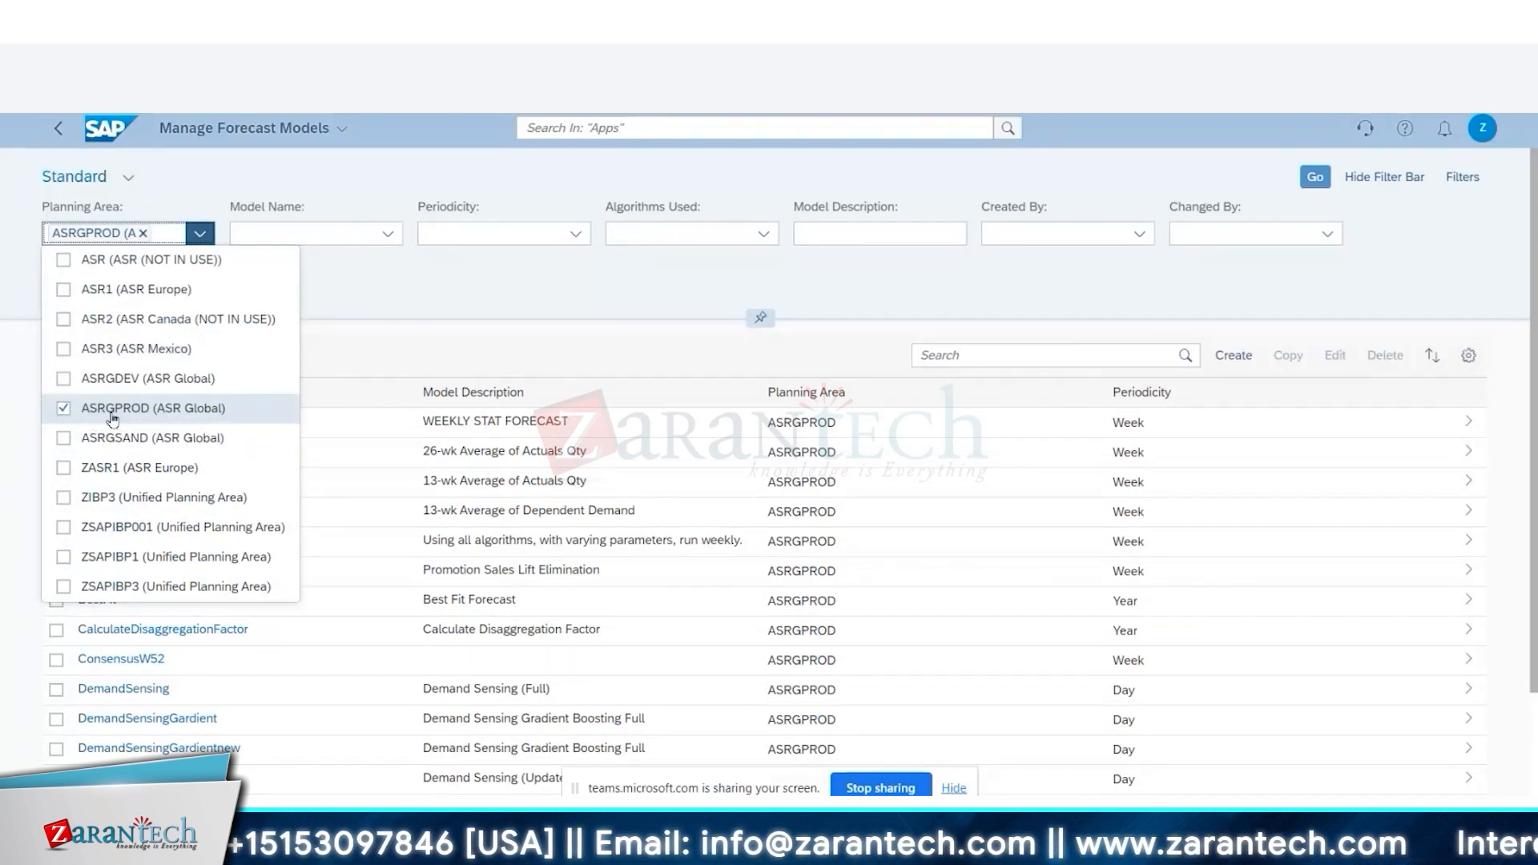
{"action": "left_click", "coordinate": [115, 412]}
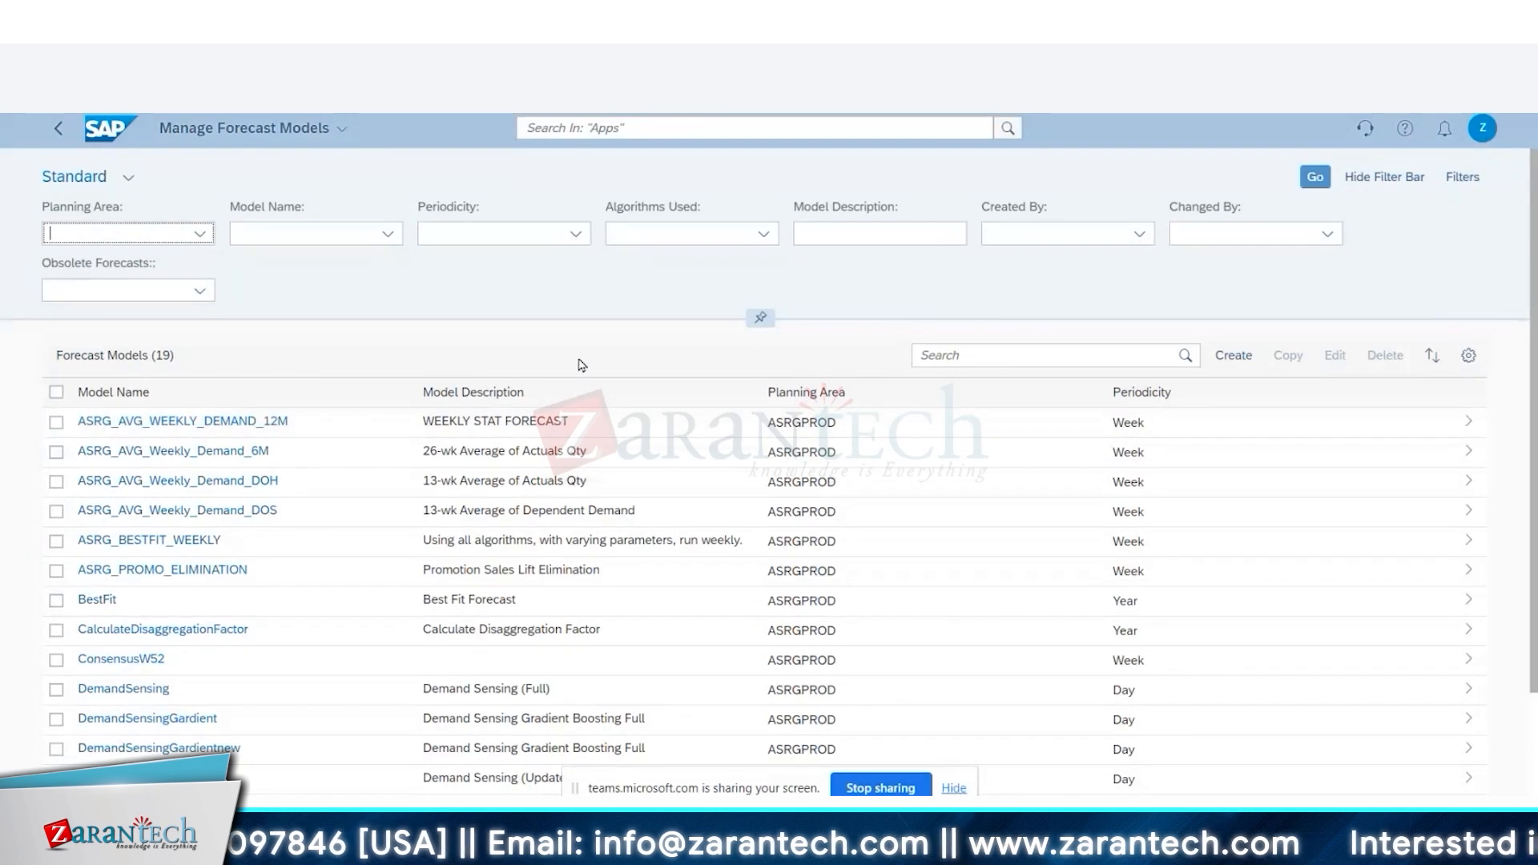
{"action": "left_click", "coordinate": [1315, 179]}
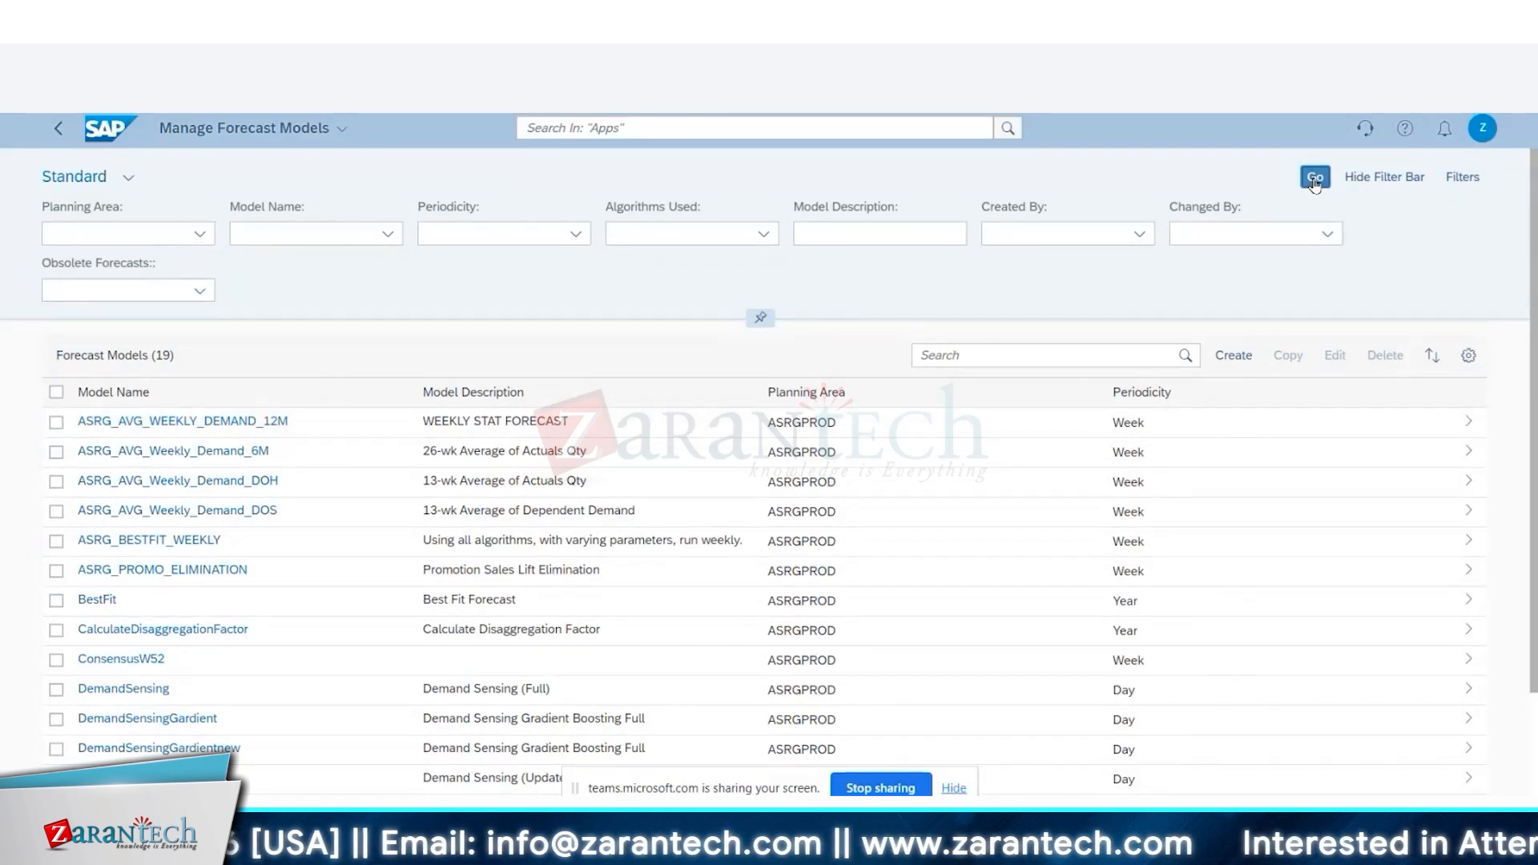
Open the monthly outlier correction model of planning area ASRGPROD for editing and consult the demand planning process slide.
{"action": "scroll", "coordinate": [638, 446], "scroll_direction": "down", "scroll_amount": 20}
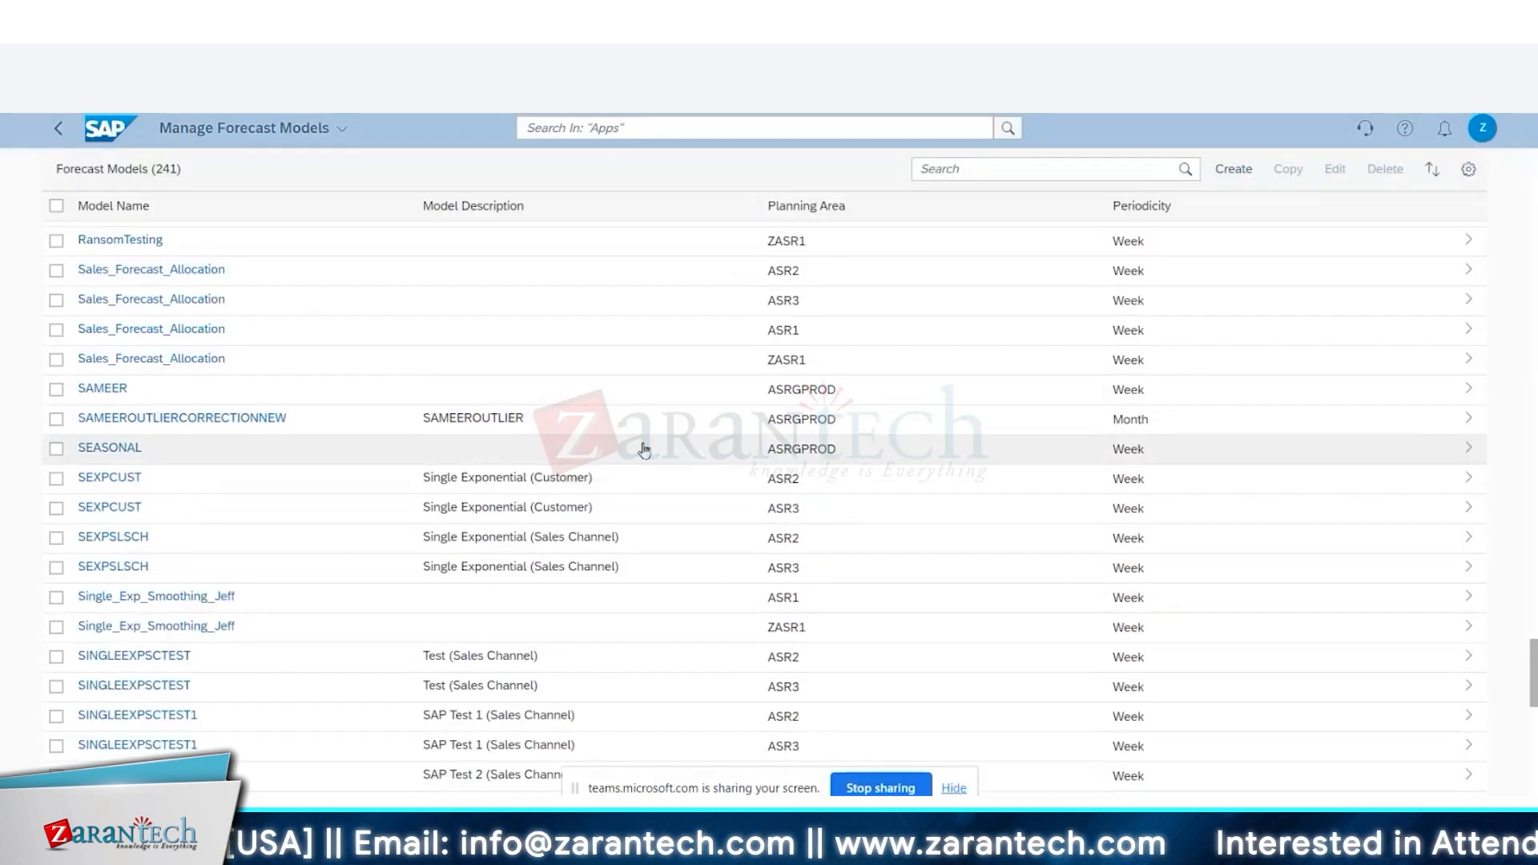
{"action": "left_click", "coordinate": [54, 420]}
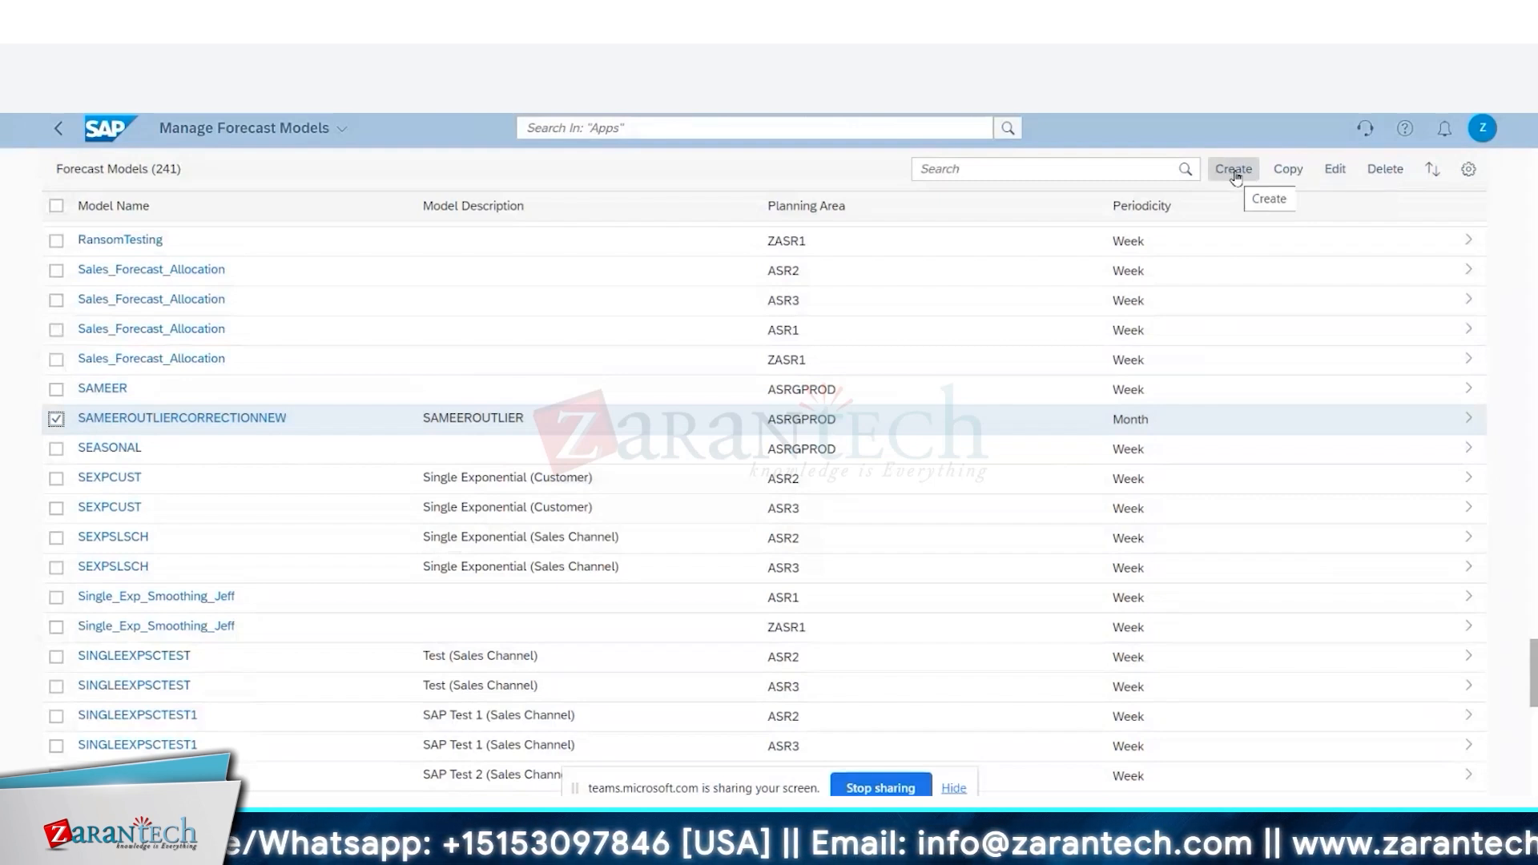
{"action": "left_click", "coordinate": [1335, 170]}
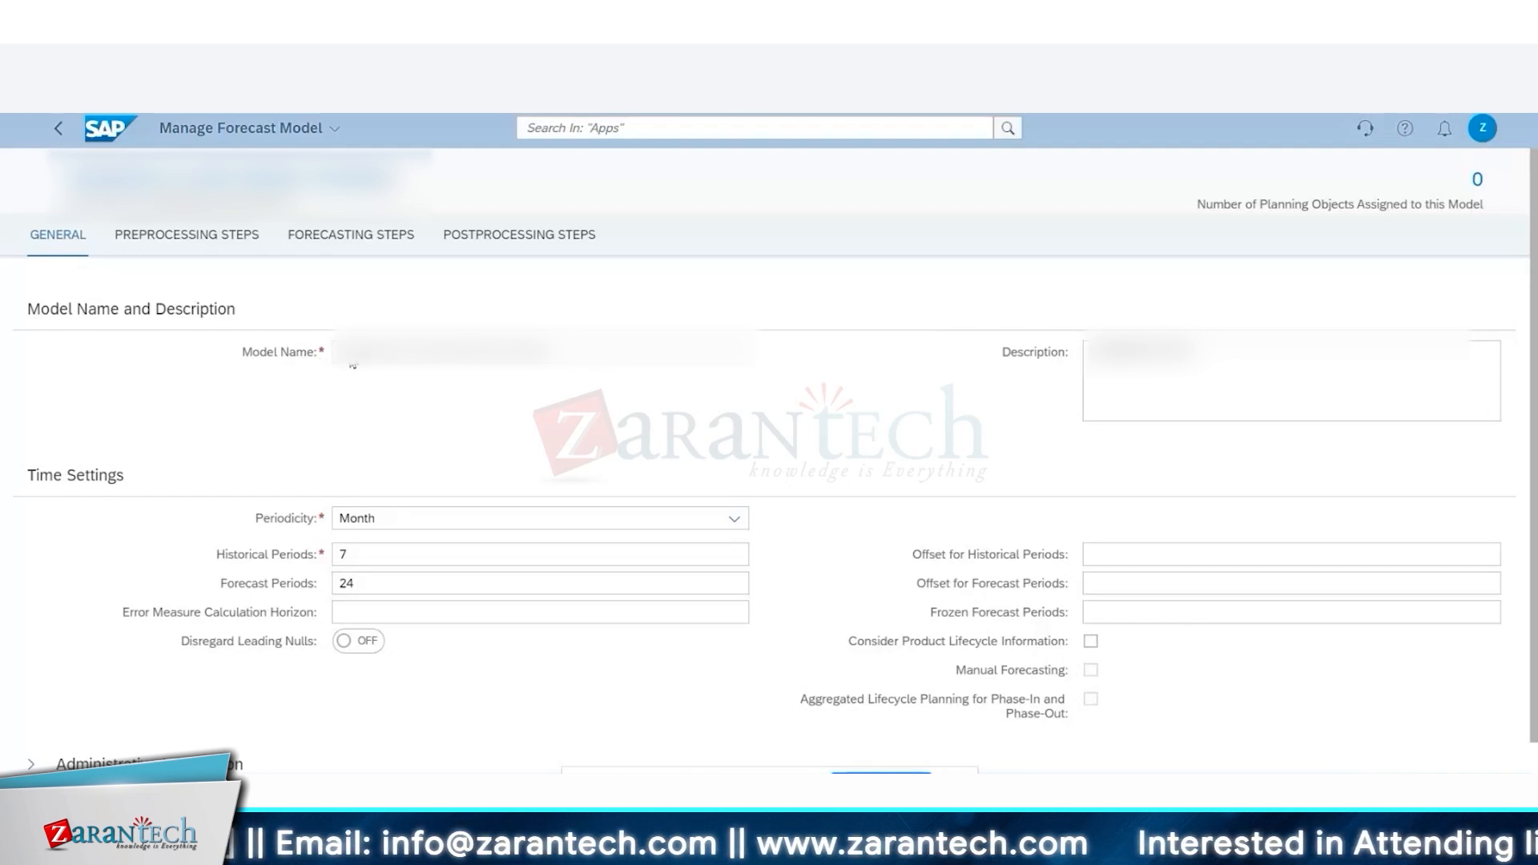
{"action": "left_click", "coordinate": [1087, 363]}
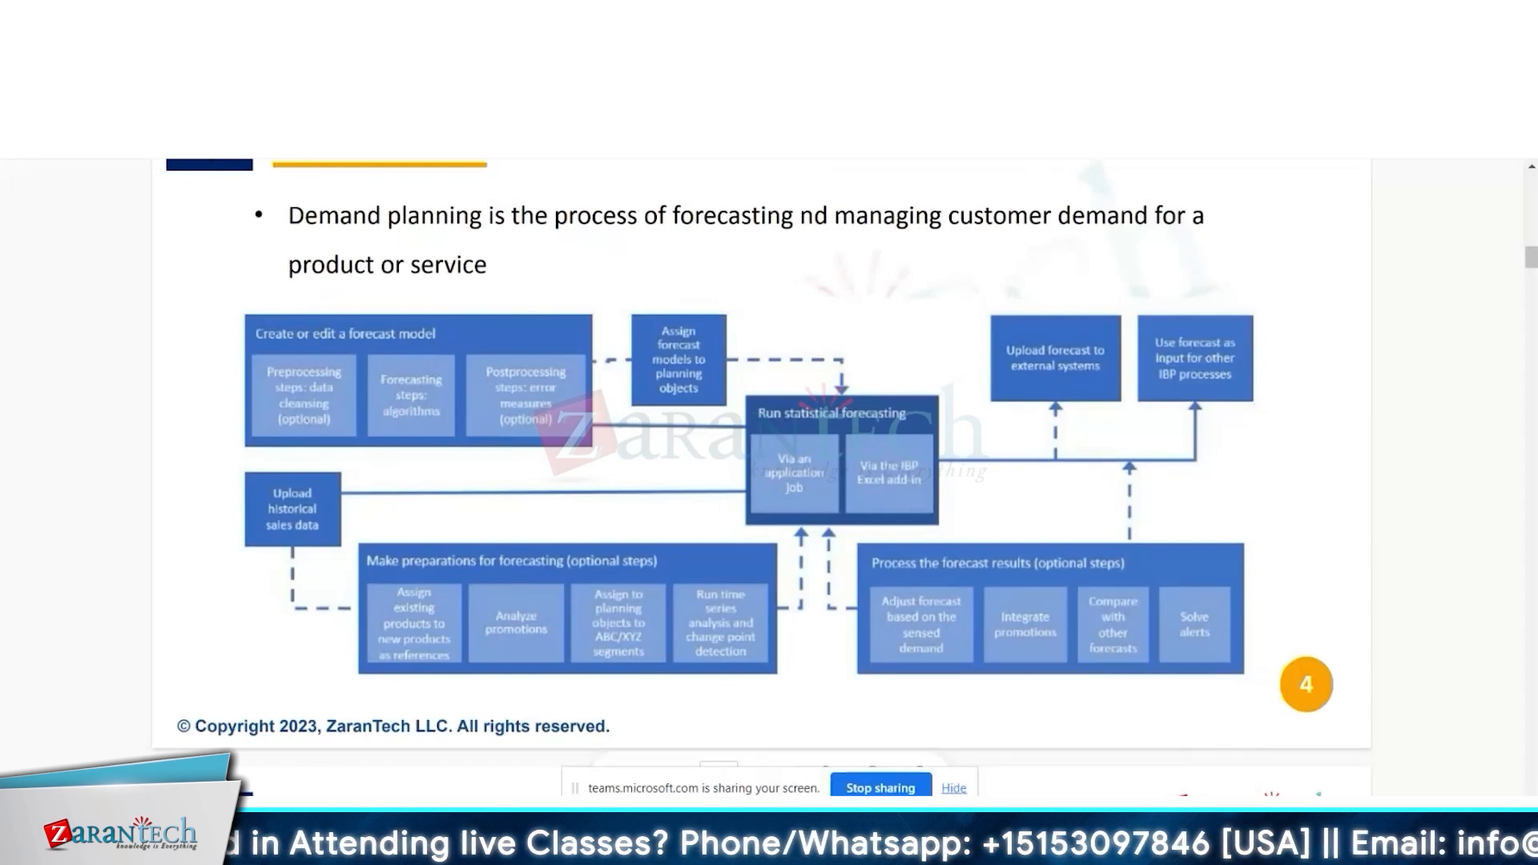
{"action": "key", "text": "alt+Tab"}
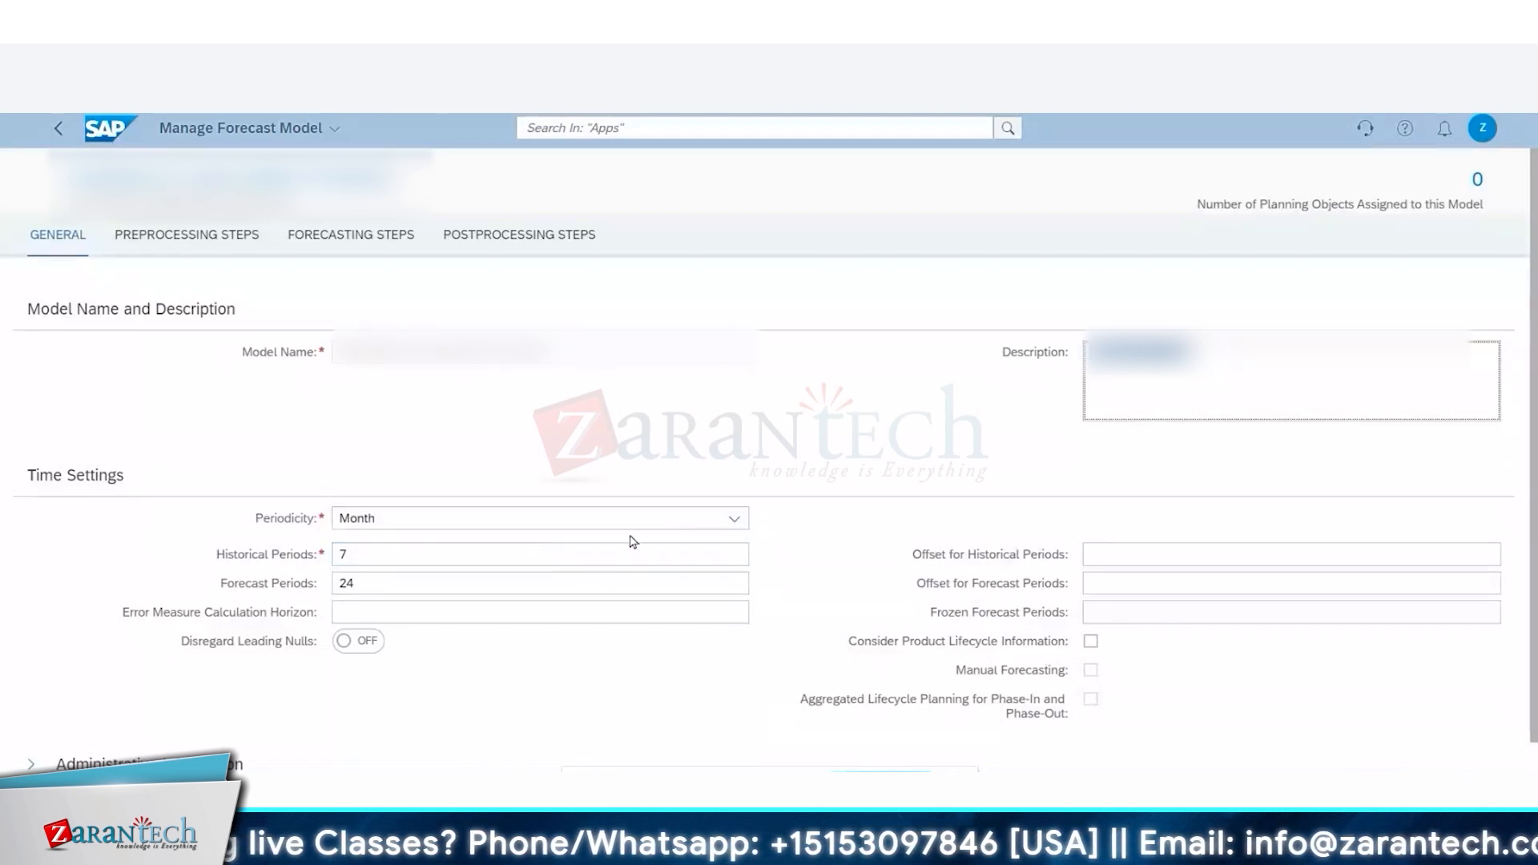
Set the model's time settings to Week periodicity, 52 historical periods and 104 forecast periods.
{"action": "left_click", "coordinate": [733, 518]}
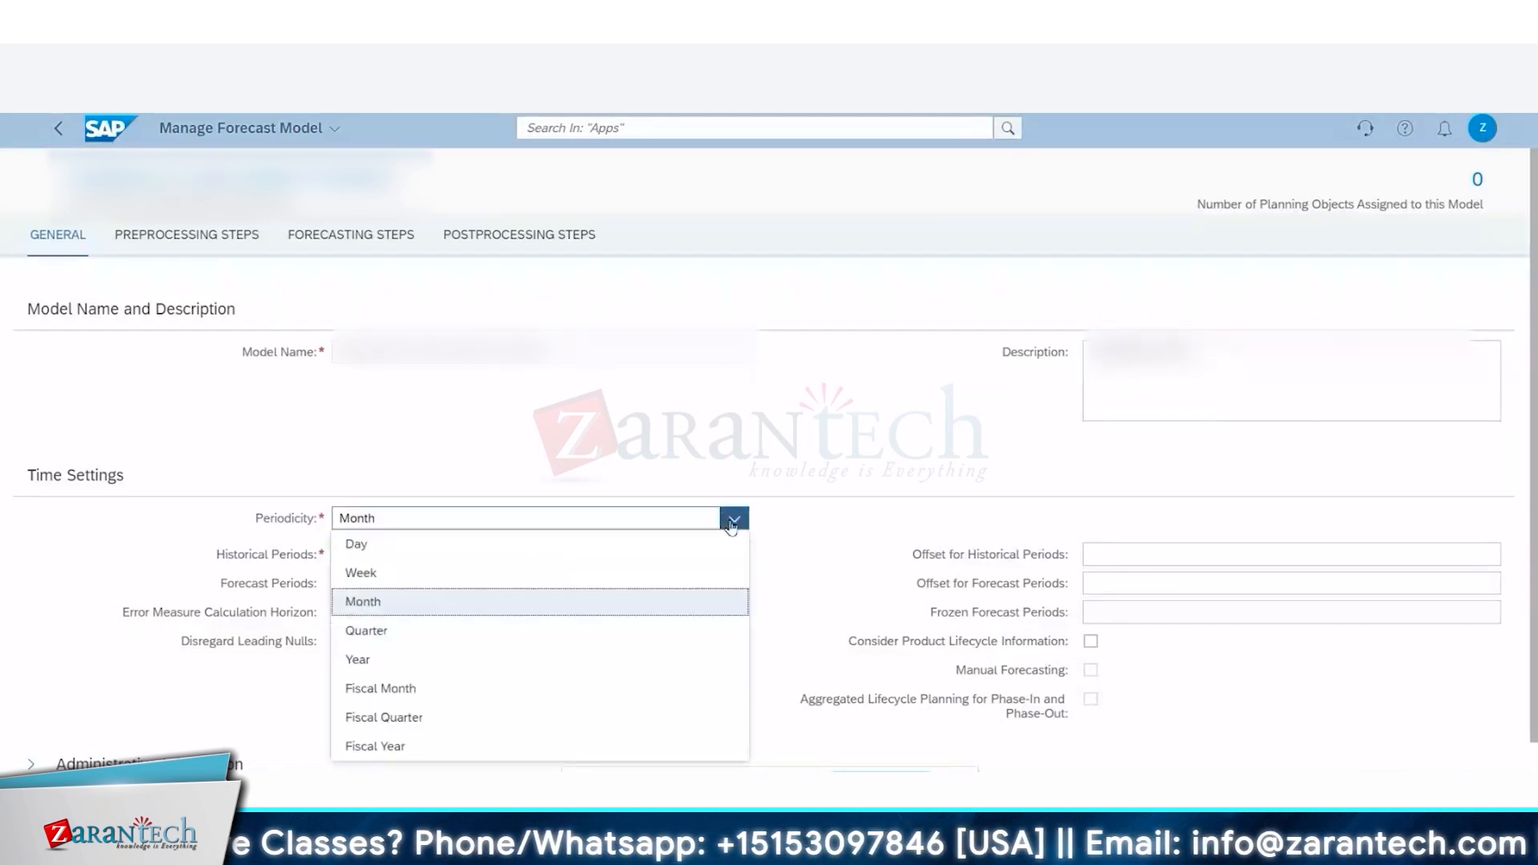
{"action": "left_click", "coordinate": [517, 574]}
{"action": "left_click", "coordinate": [471, 559]}
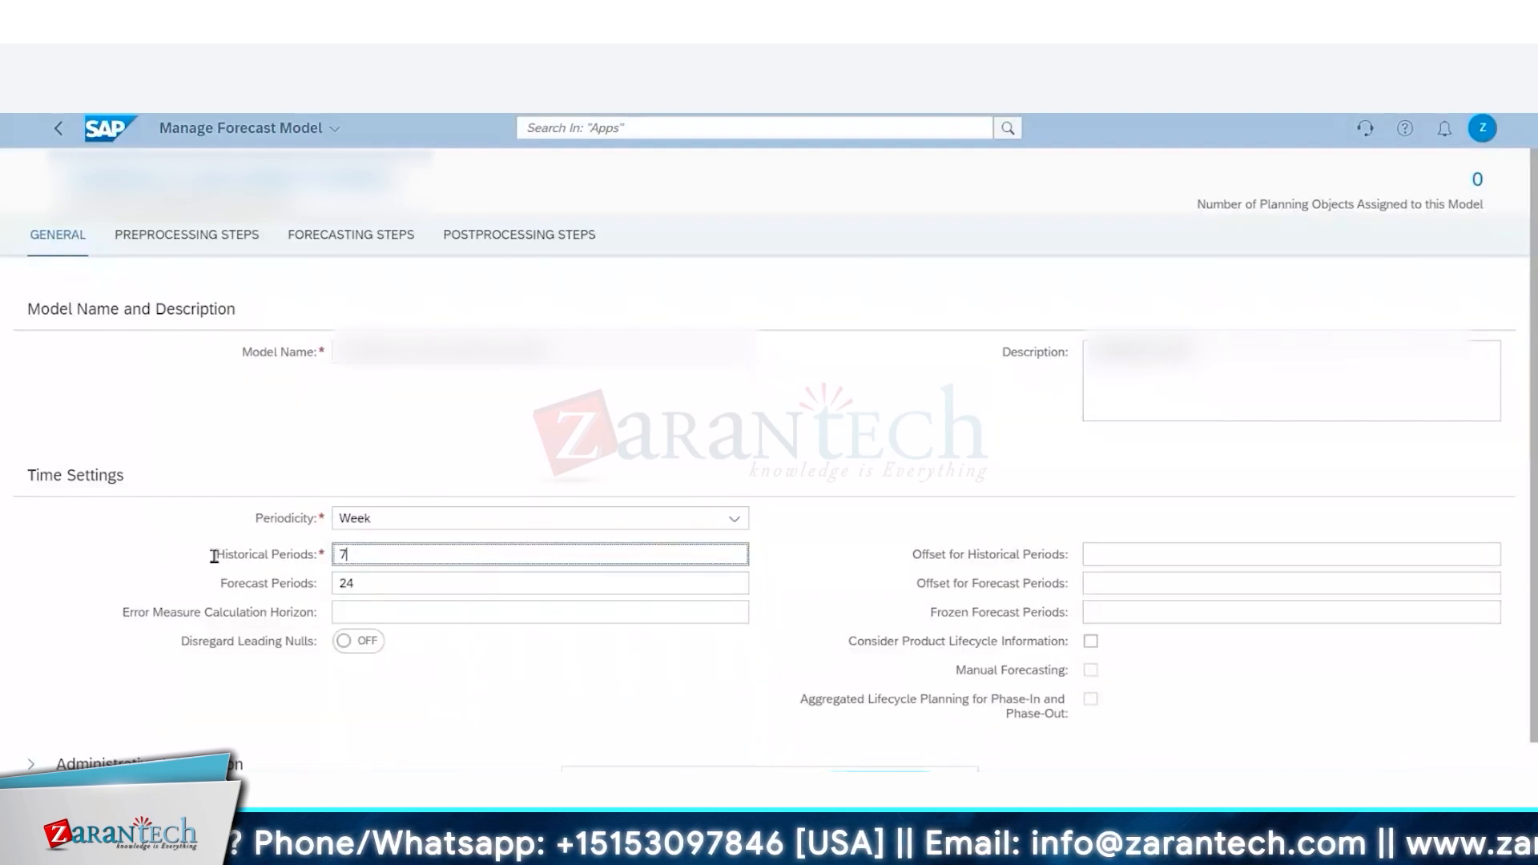
{"action": "key", "text": "BackSpace"}
{"action": "type", "text": "52"}
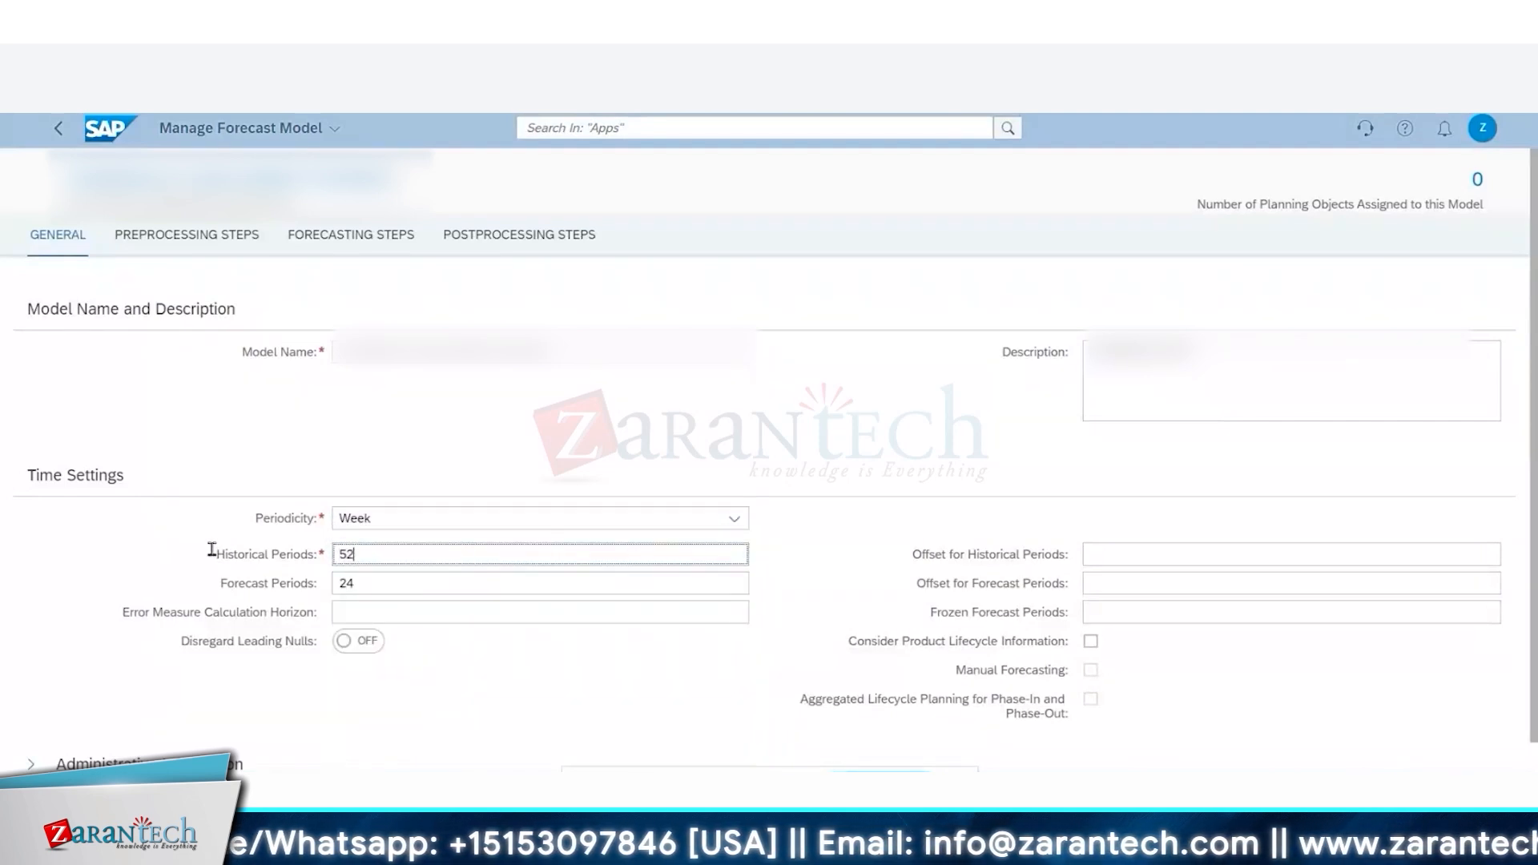
{"action": "left_click", "coordinate": [296, 582]}
{"action": "type", "text": "104"}
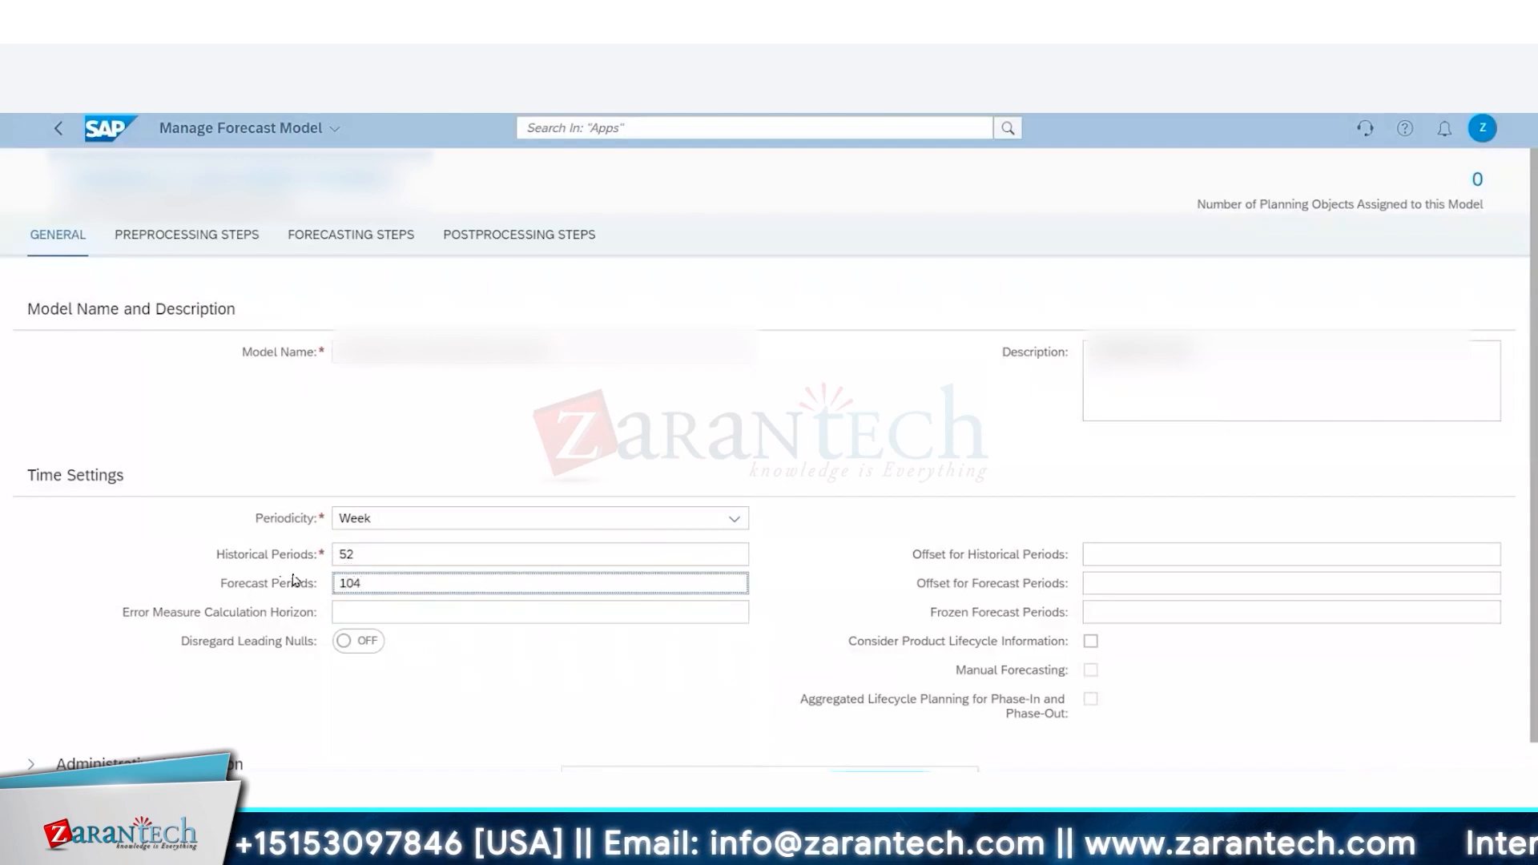
{"action": "left_click", "coordinate": [395, 612]}
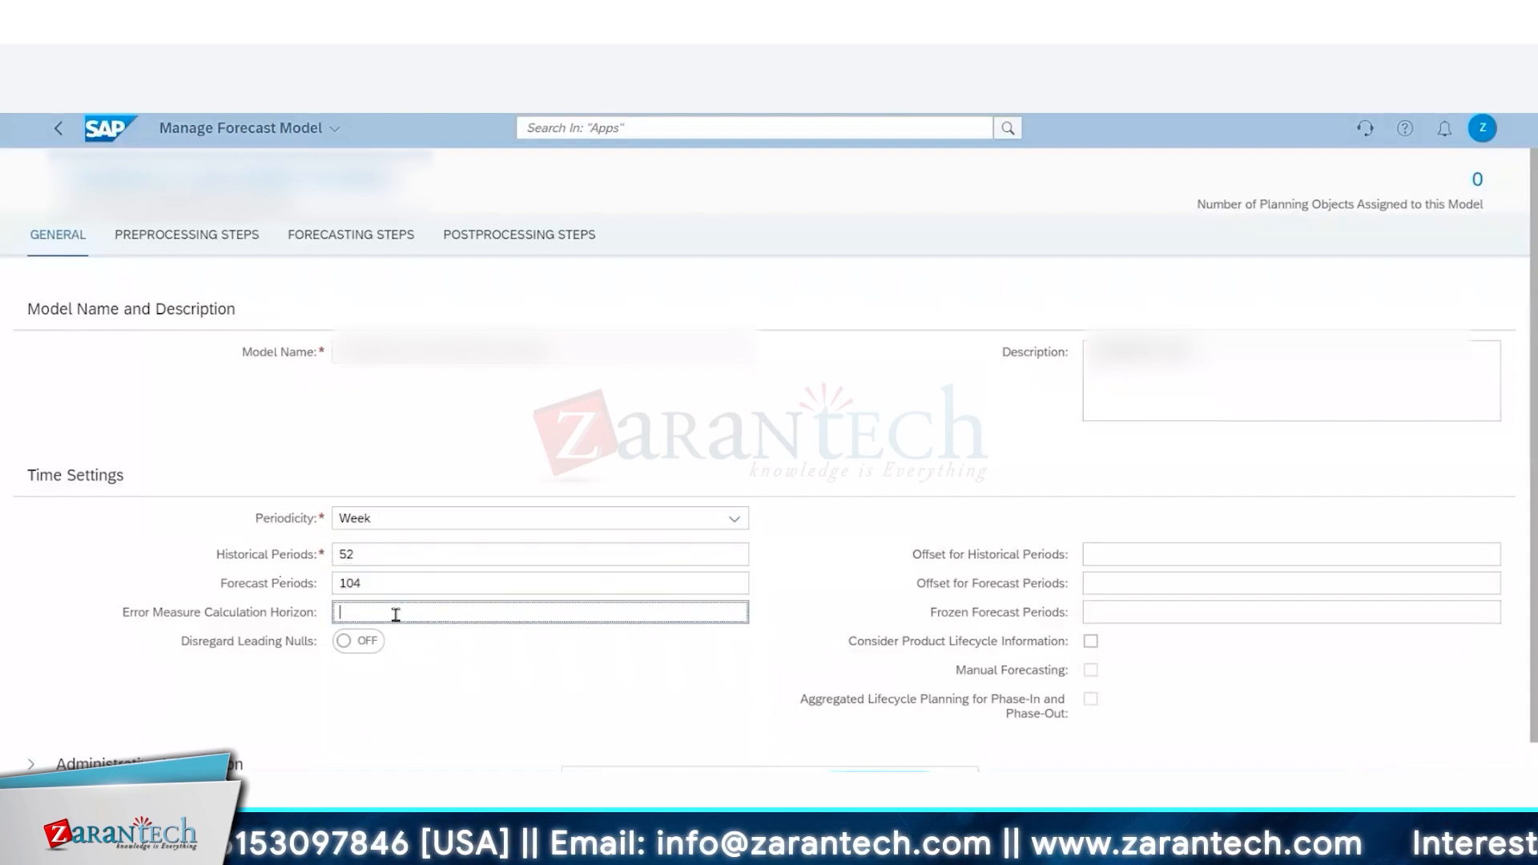
{"action": "left_click", "coordinate": [370, 552]}
{"action": "left_click", "coordinate": [379, 581]}
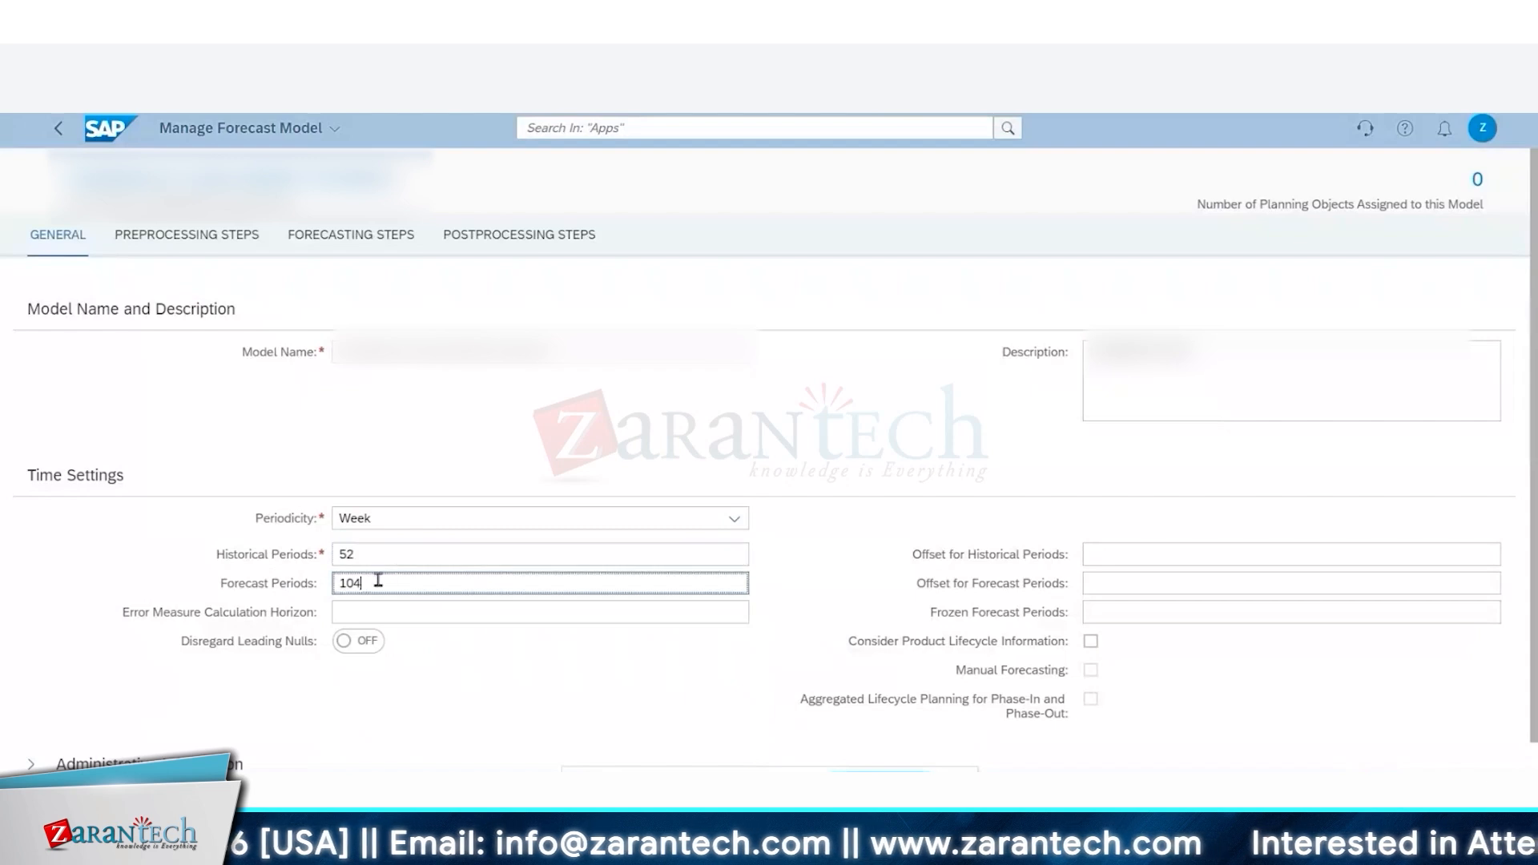
{"action": "left_click", "coordinate": [270, 580]}
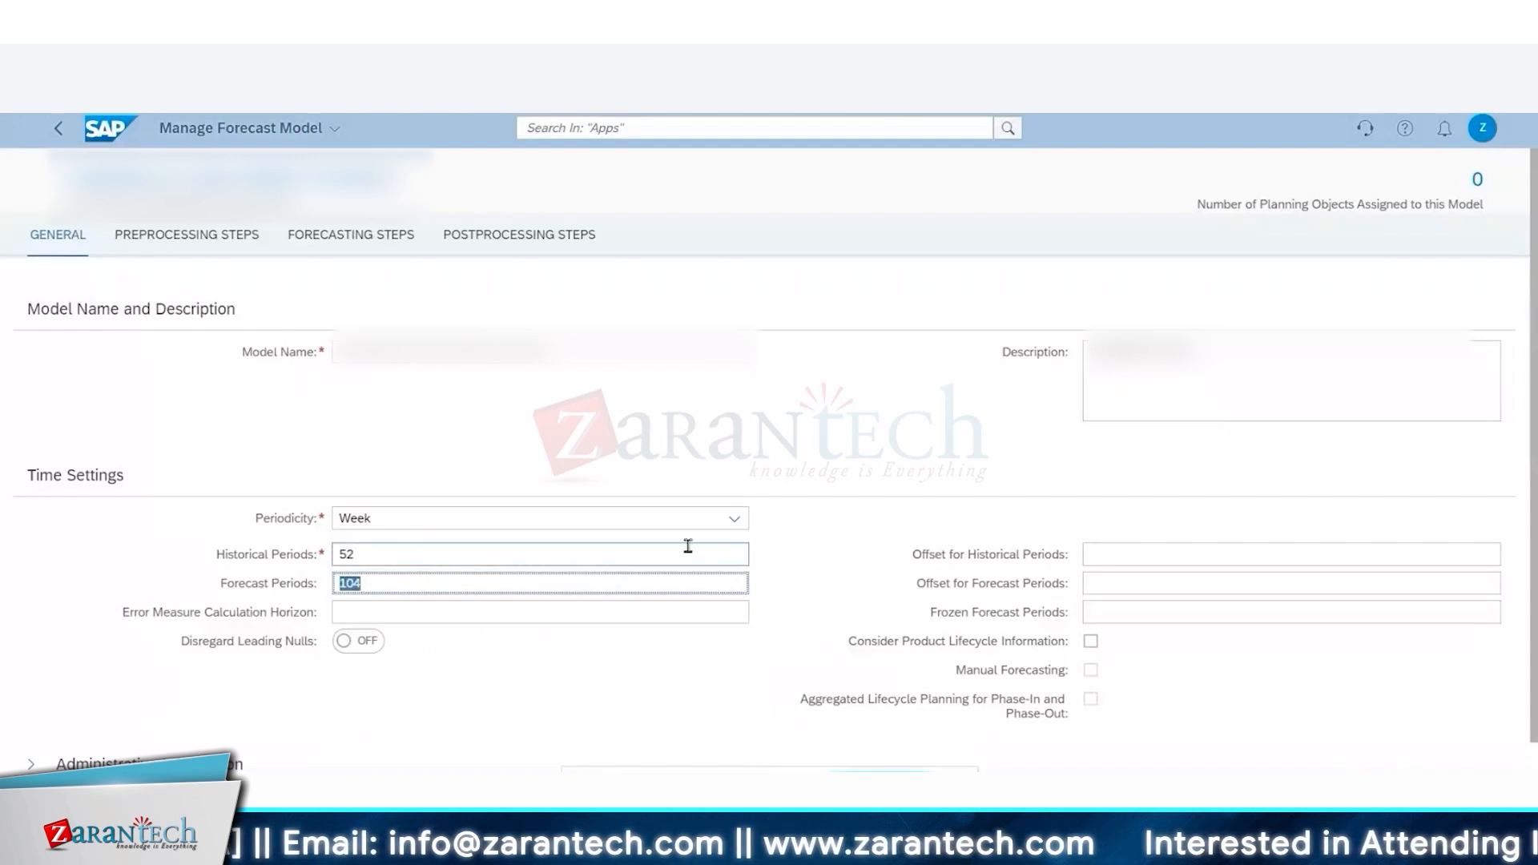
Set the model's time settings to Month periodicity, 7 historical periods and 24 forecast periods.
{"action": "left_click", "coordinate": [732, 519]}
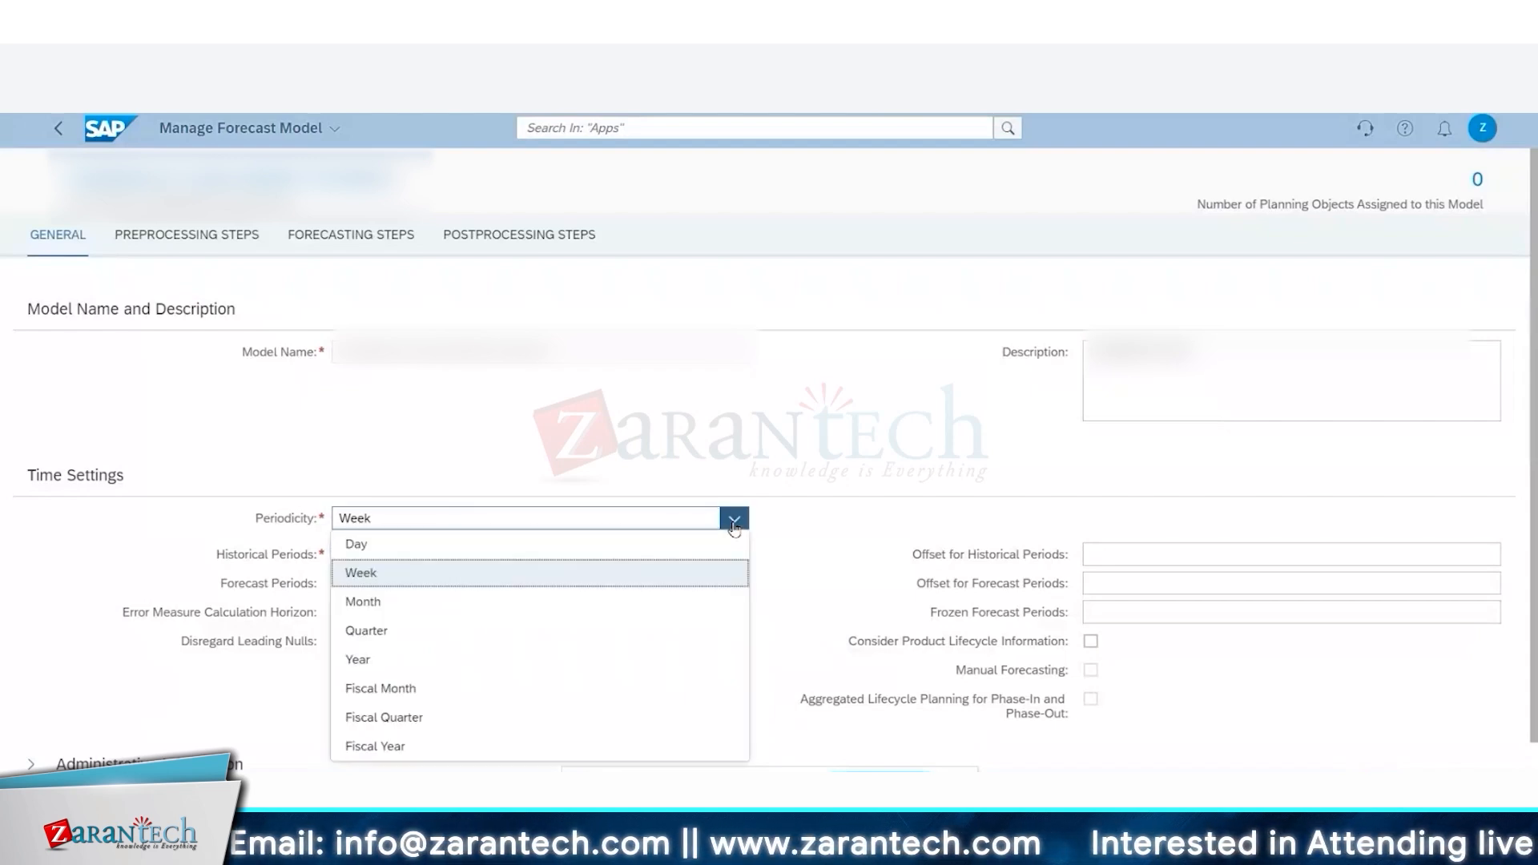
{"action": "left_click", "coordinate": [535, 611]}
{"action": "left_click", "coordinate": [224, 544]}
{"action": "type", "text": "7"}
{"action": "key", "text": "Tab"}
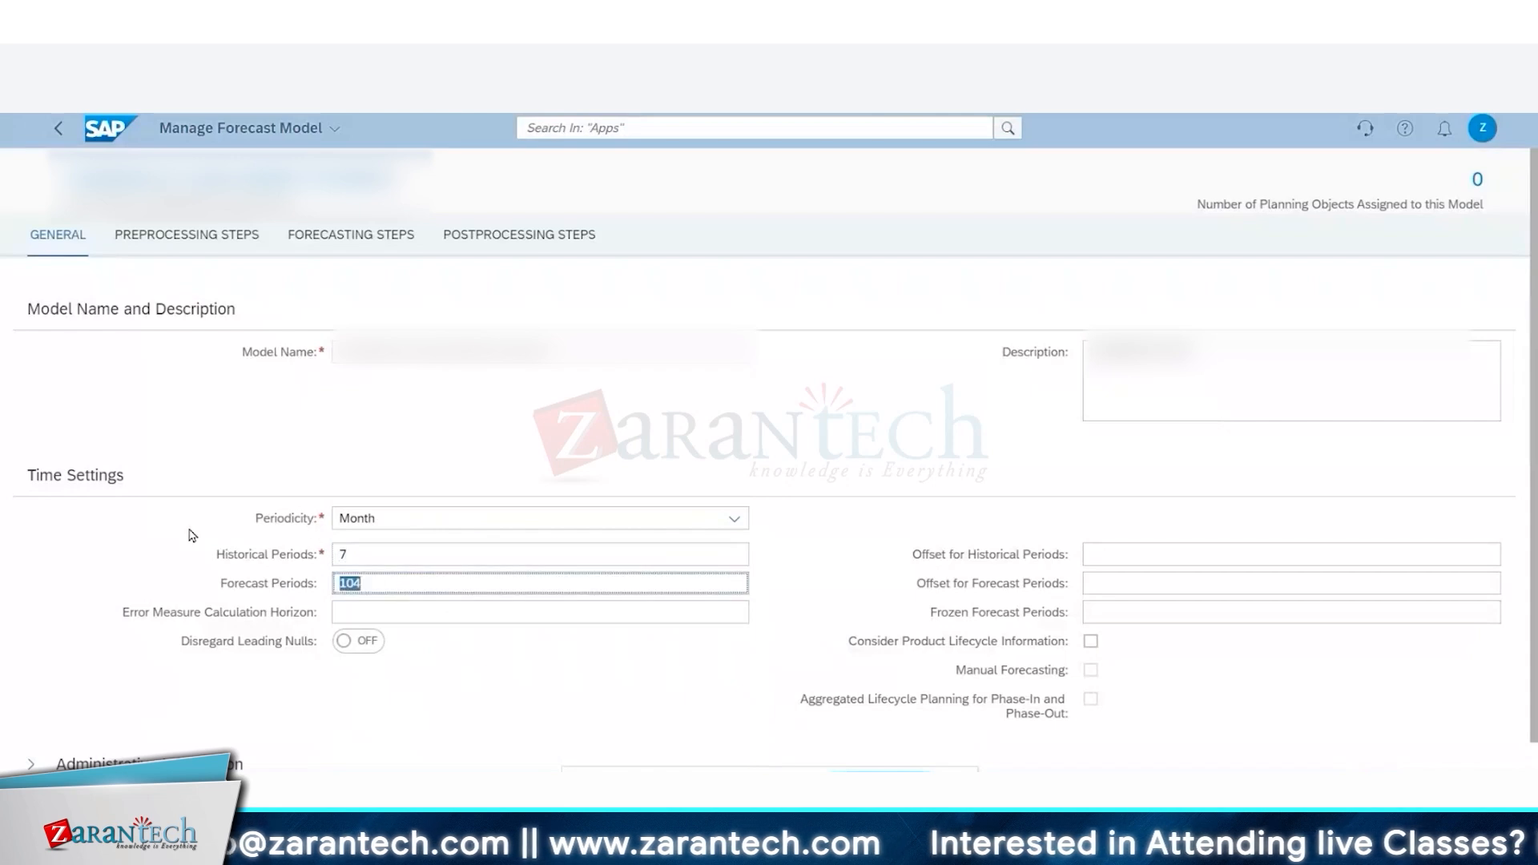
{"action": "type", "text": "24"}
{"action": "left_click", "coordinate": [588, 673]}
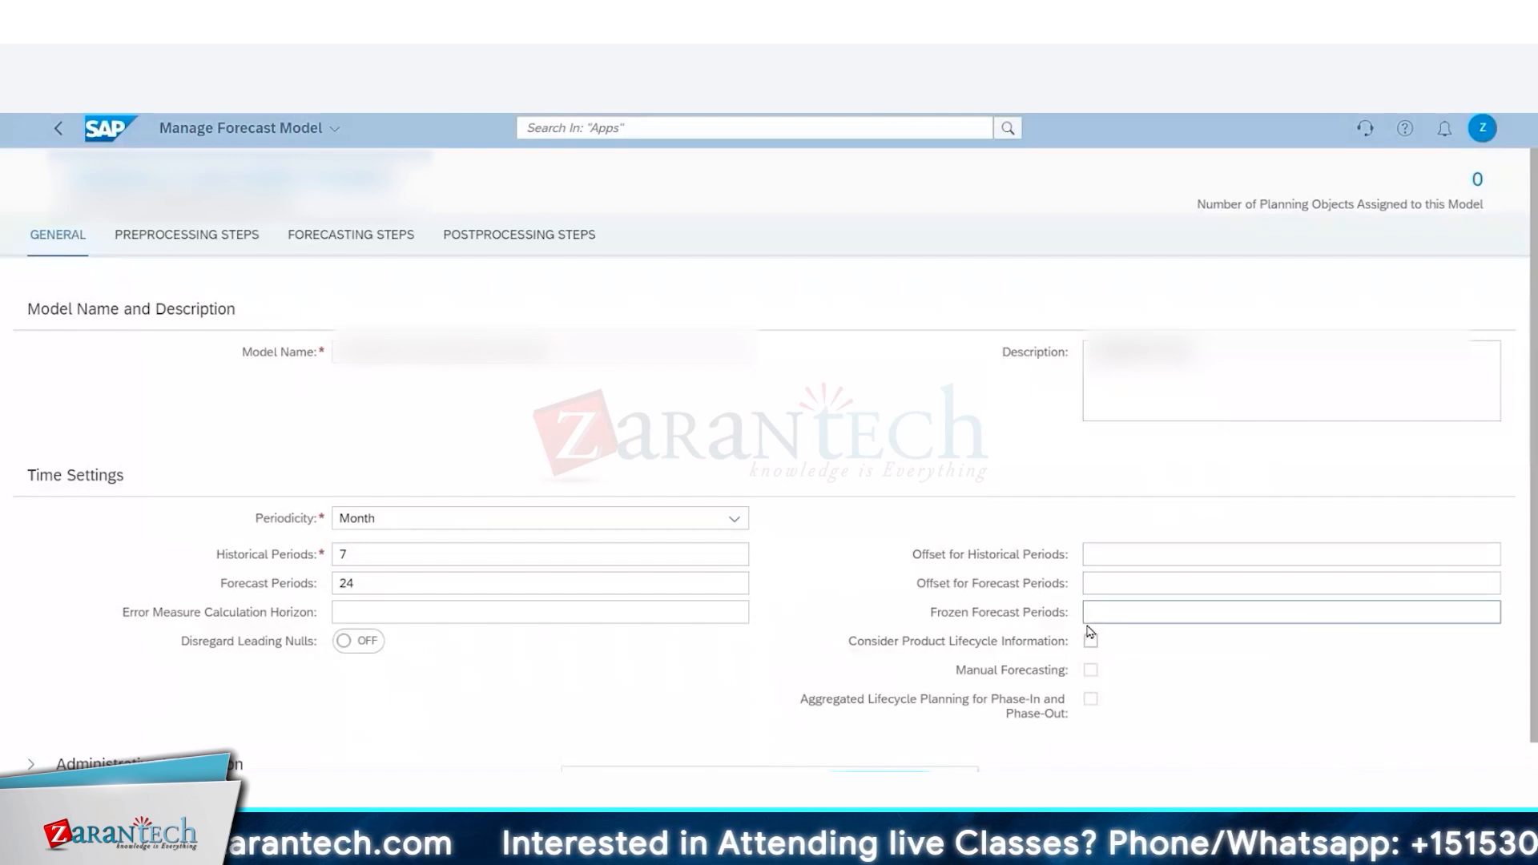
Review the substitution methods of the Substitute Missing Values preprocessing algorithm and consult the slide defining mean and median.
{"action": "left_click", "coordinate": [190, 240]}
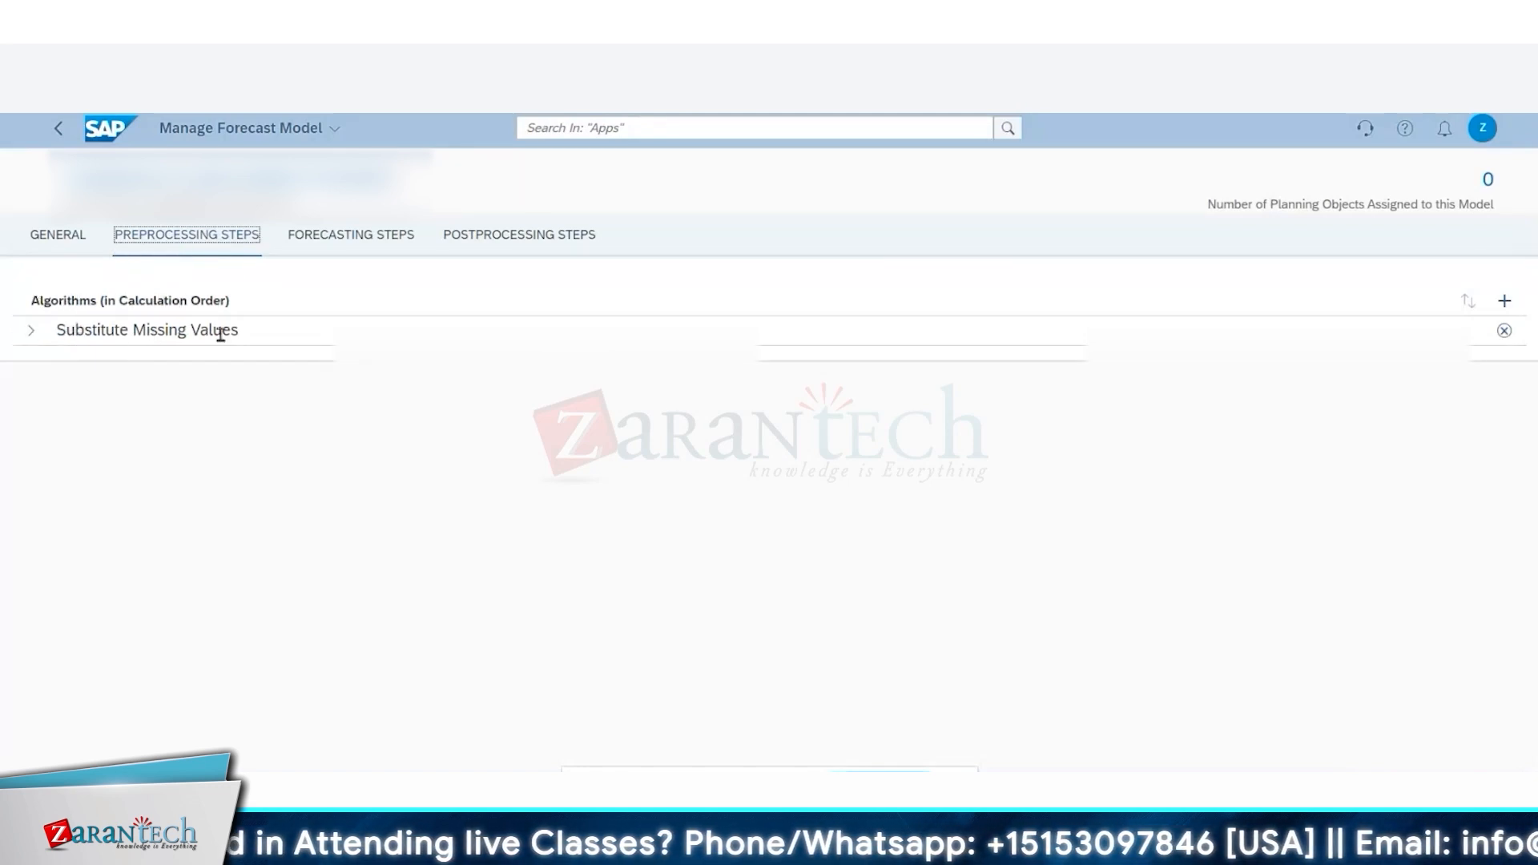
{"action": "left_click", "coordinate": [32, 334]}
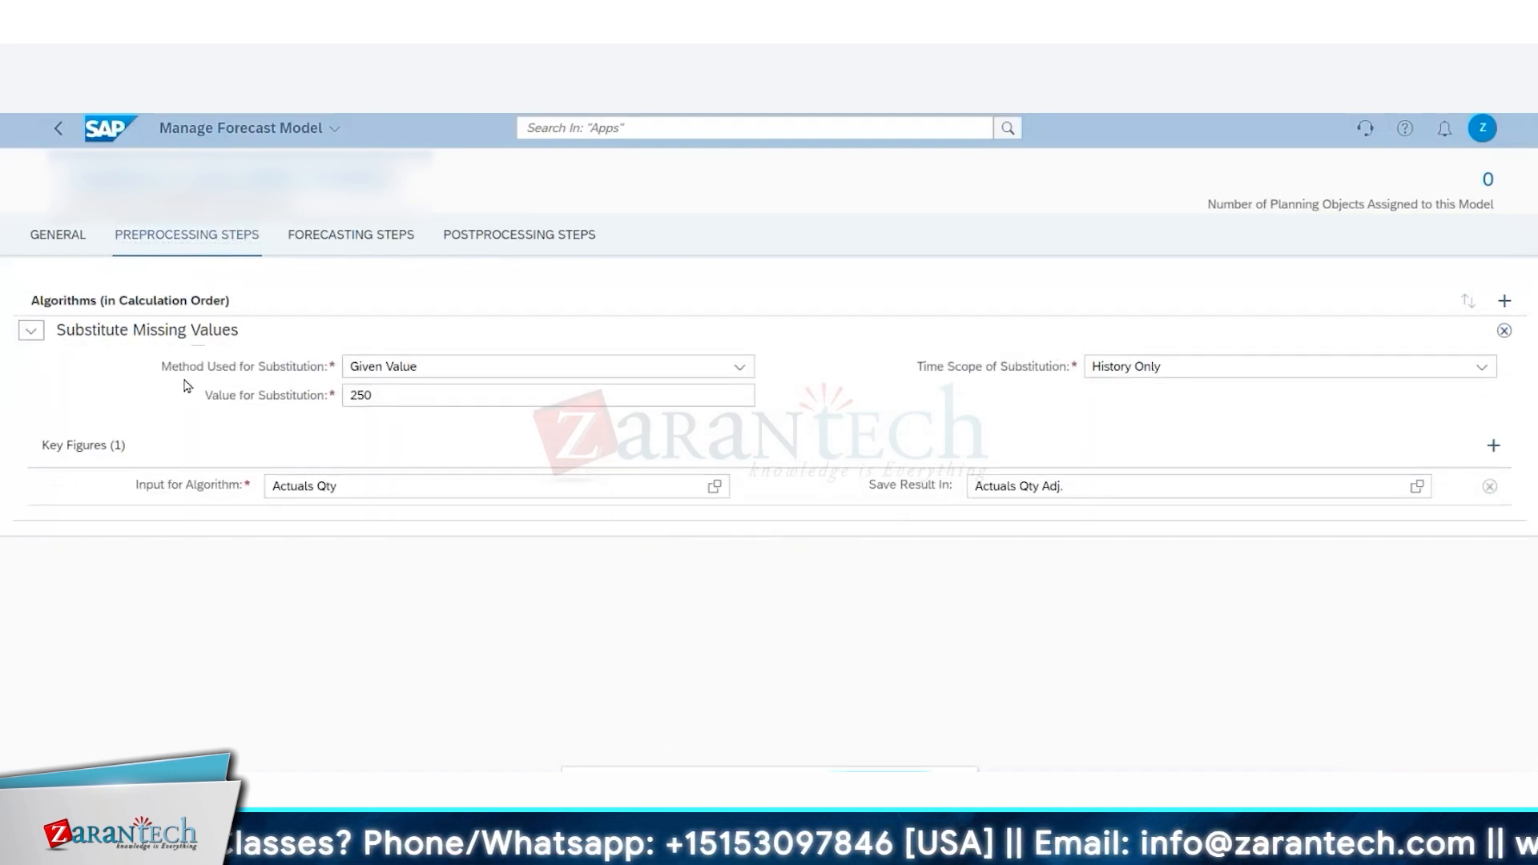
{"action": "left_click", "coordinate": [740, 368]}
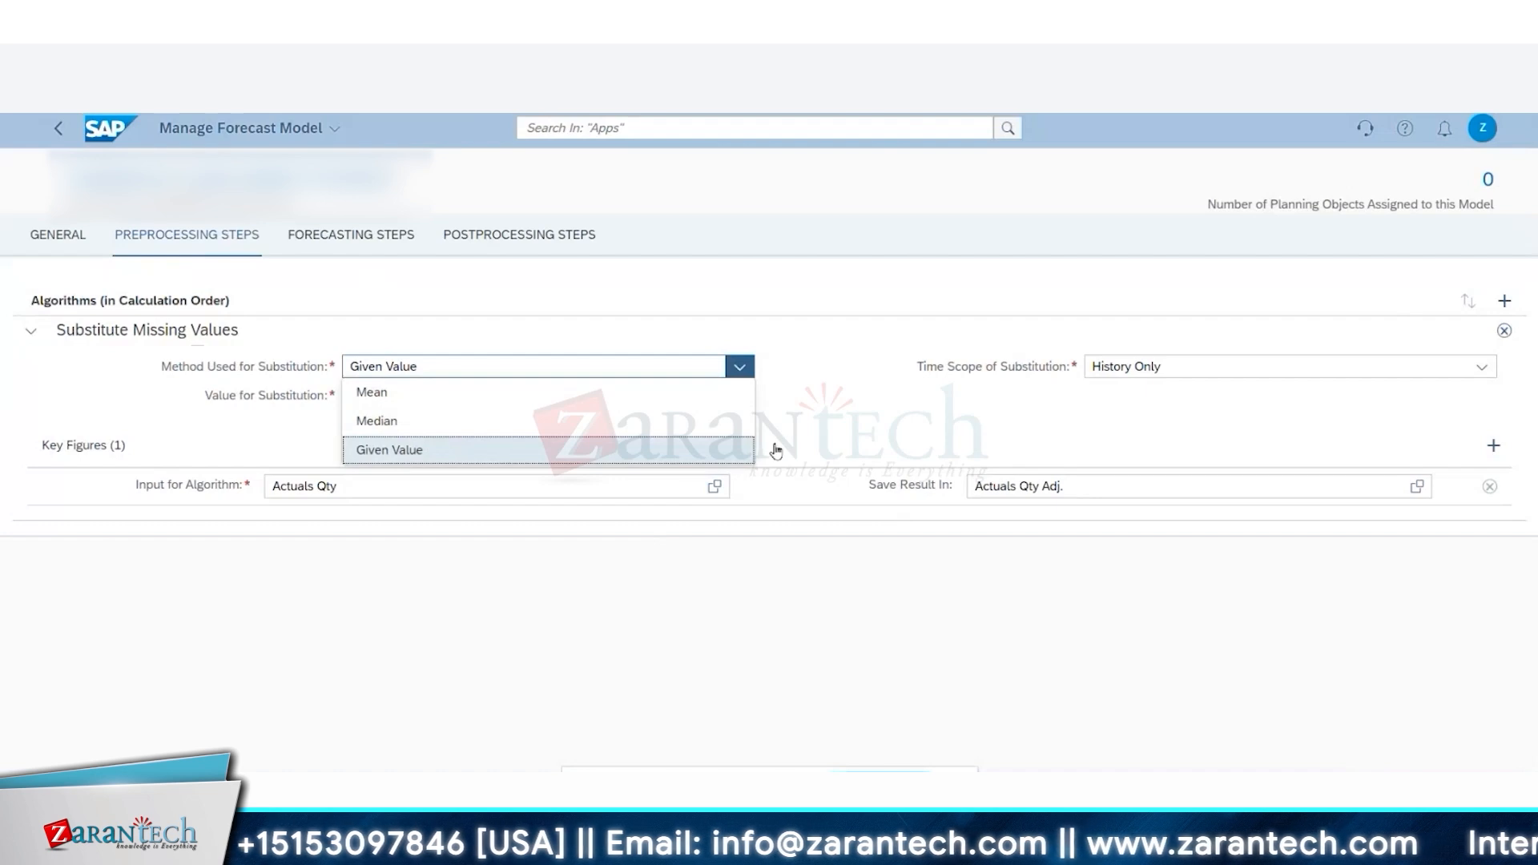
{"action": "left_click", "coordinate": [831, 444]}
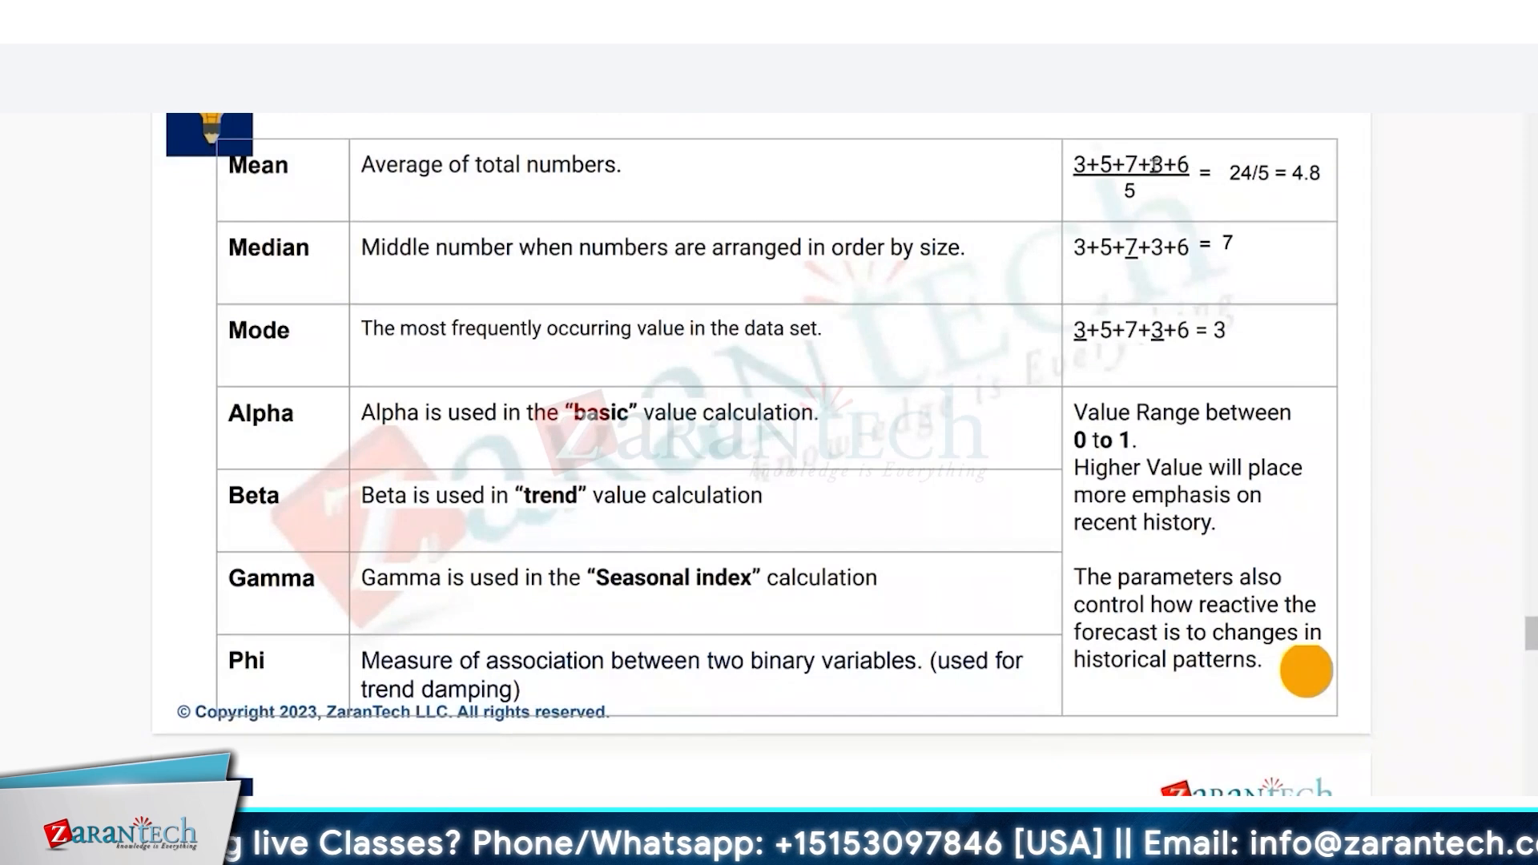
{"action": "left_click_drag", "start_coordinate": [1295, 173], "coordinate": [1322, 174]}
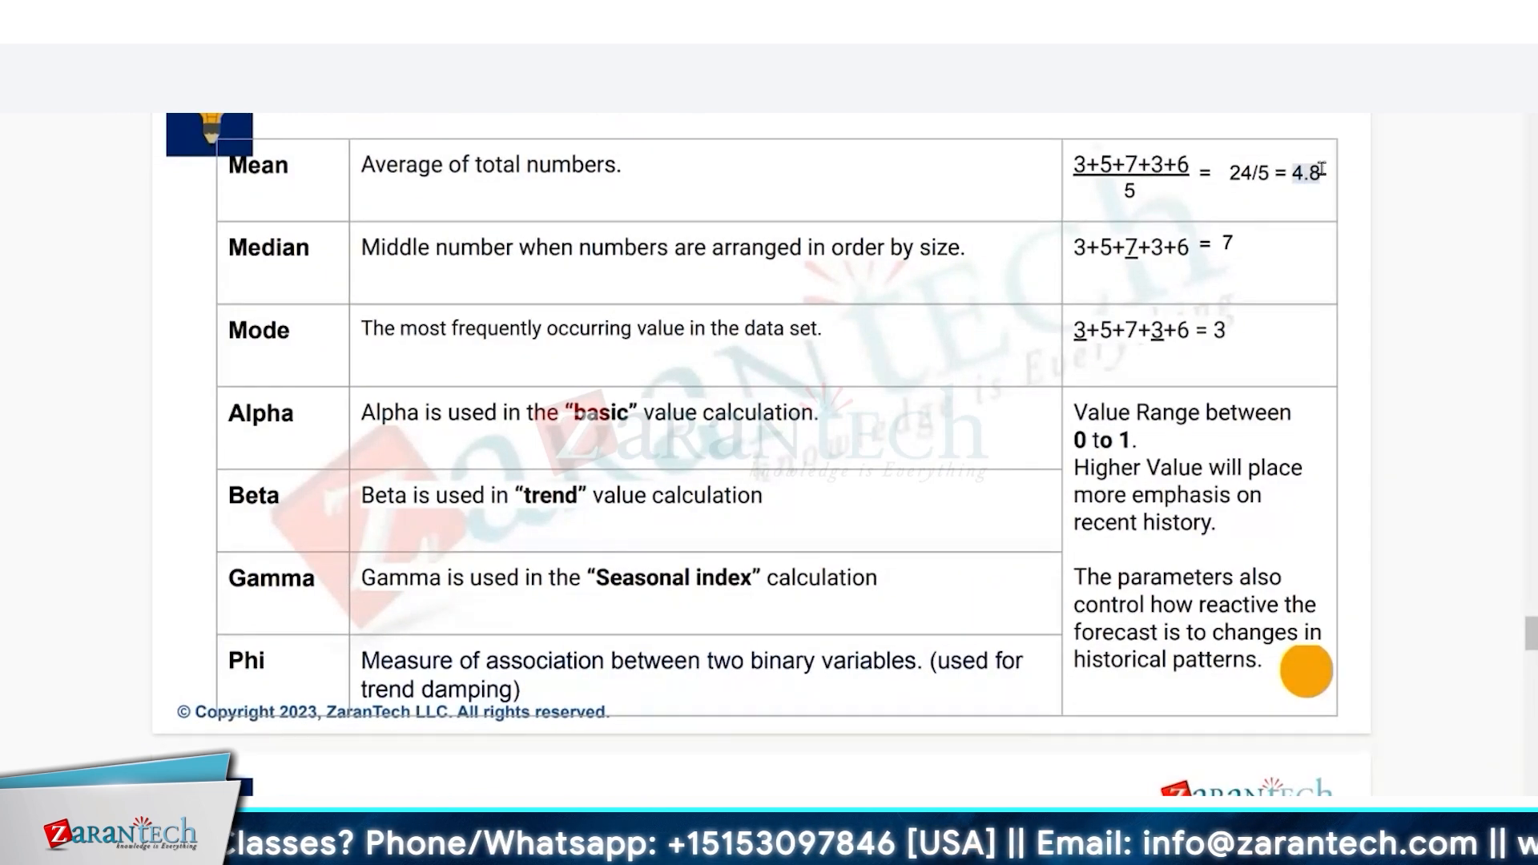
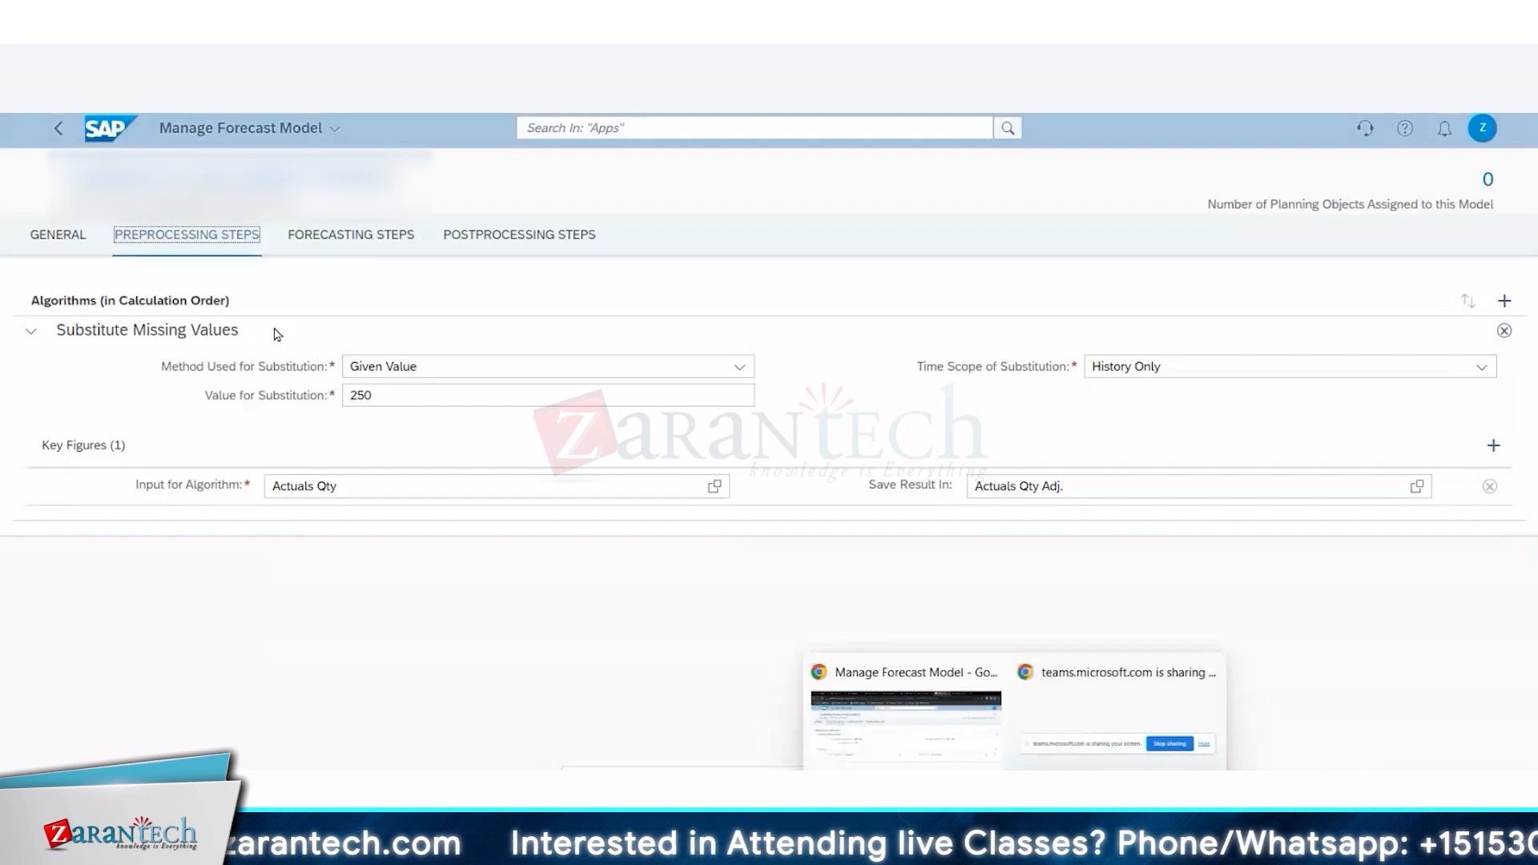
Check the model's time settings against the substitution method and substitution value of the Substitute Missing Values algorithm.
{"action": "left_click", "coordinate": [59, 236]}
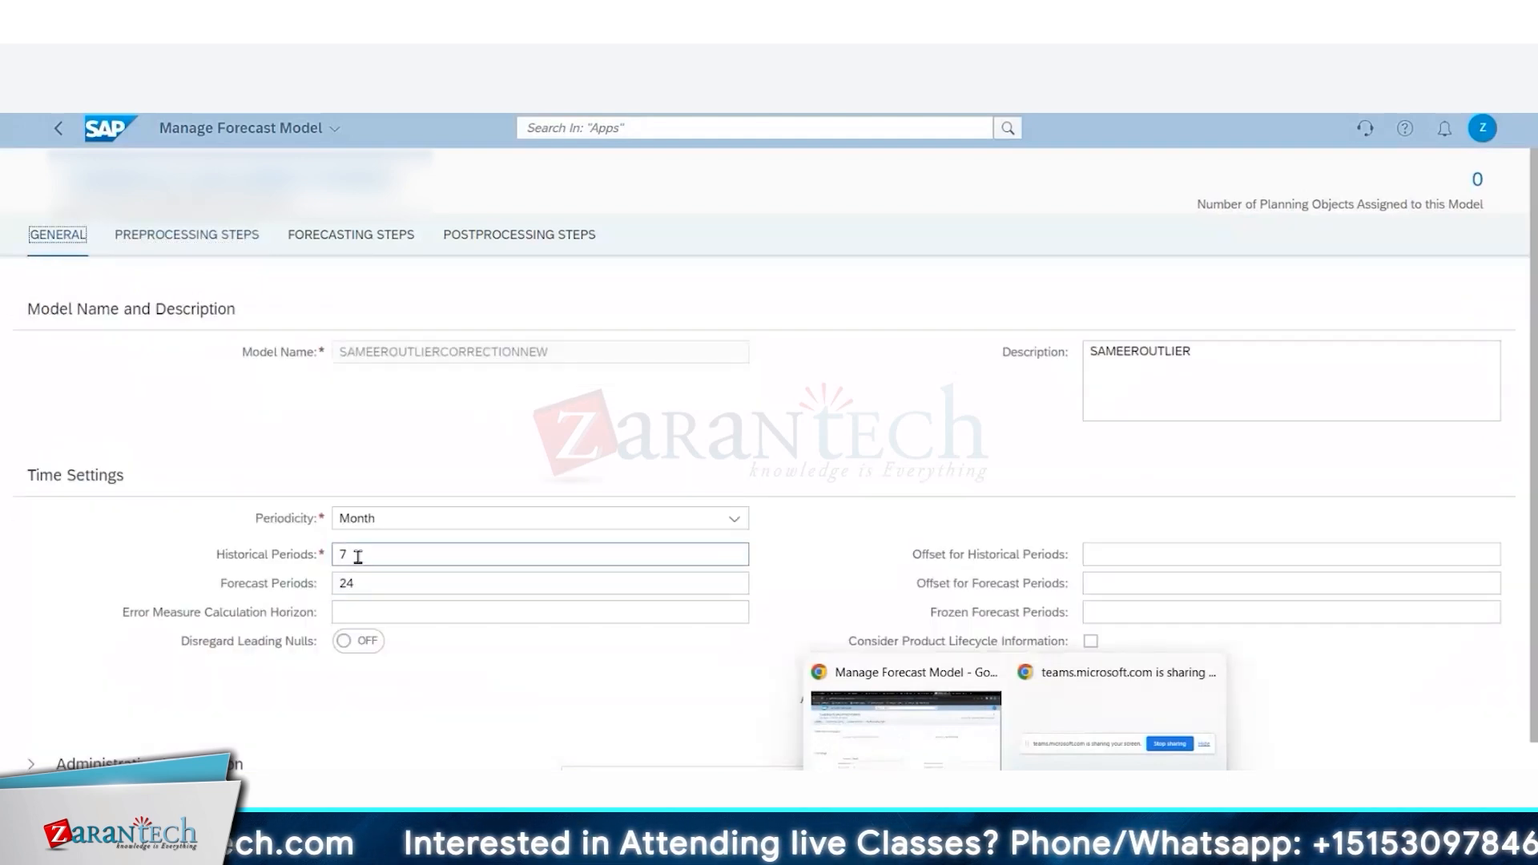
{"action": "left_click", "coordinate": [221, 238]}
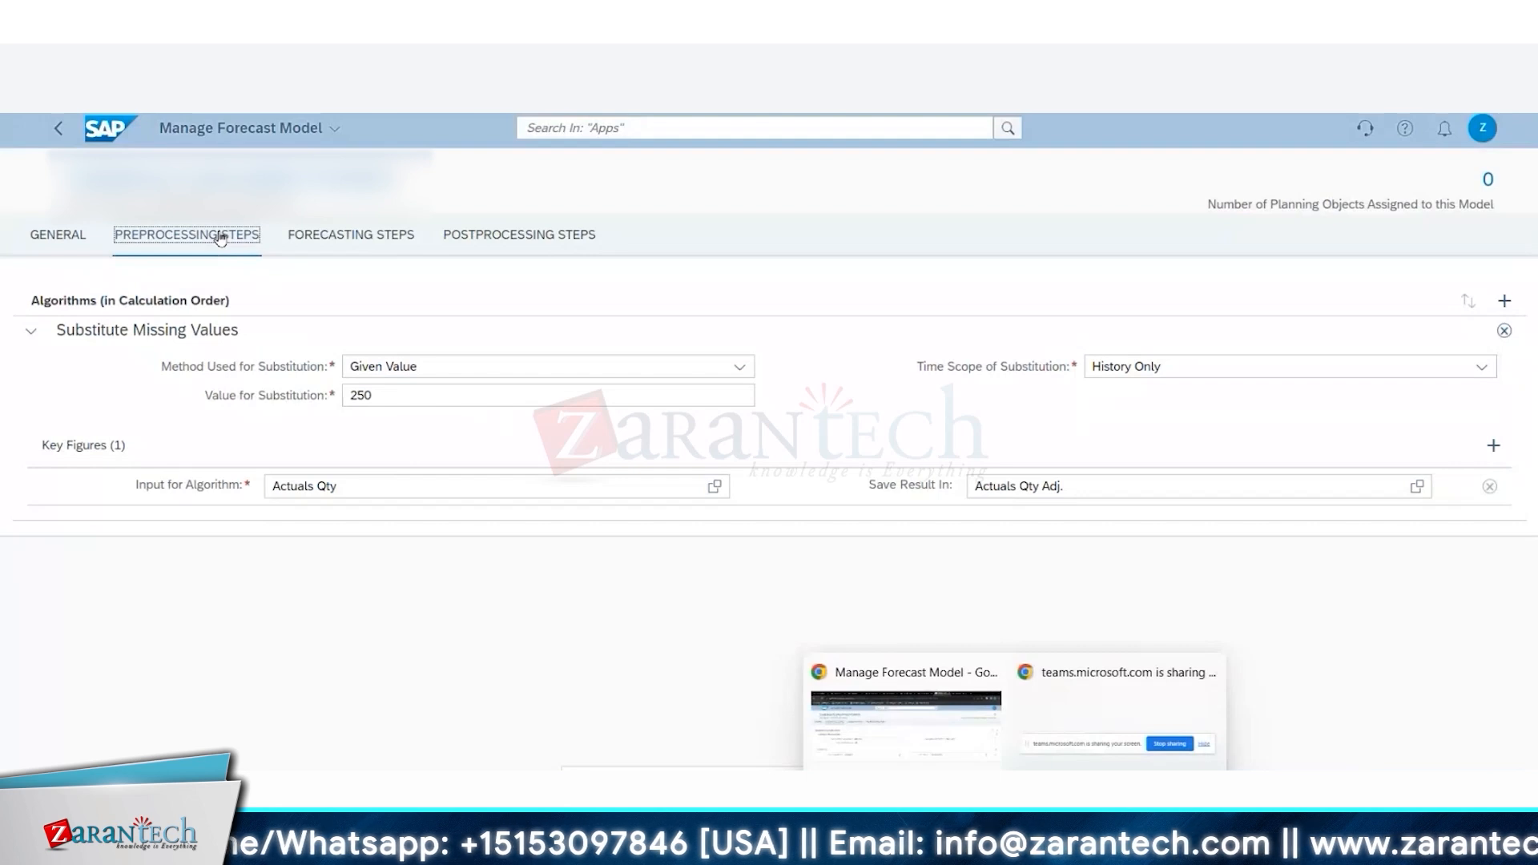
{"action": "left_click", "coordinate": [736, 370]}
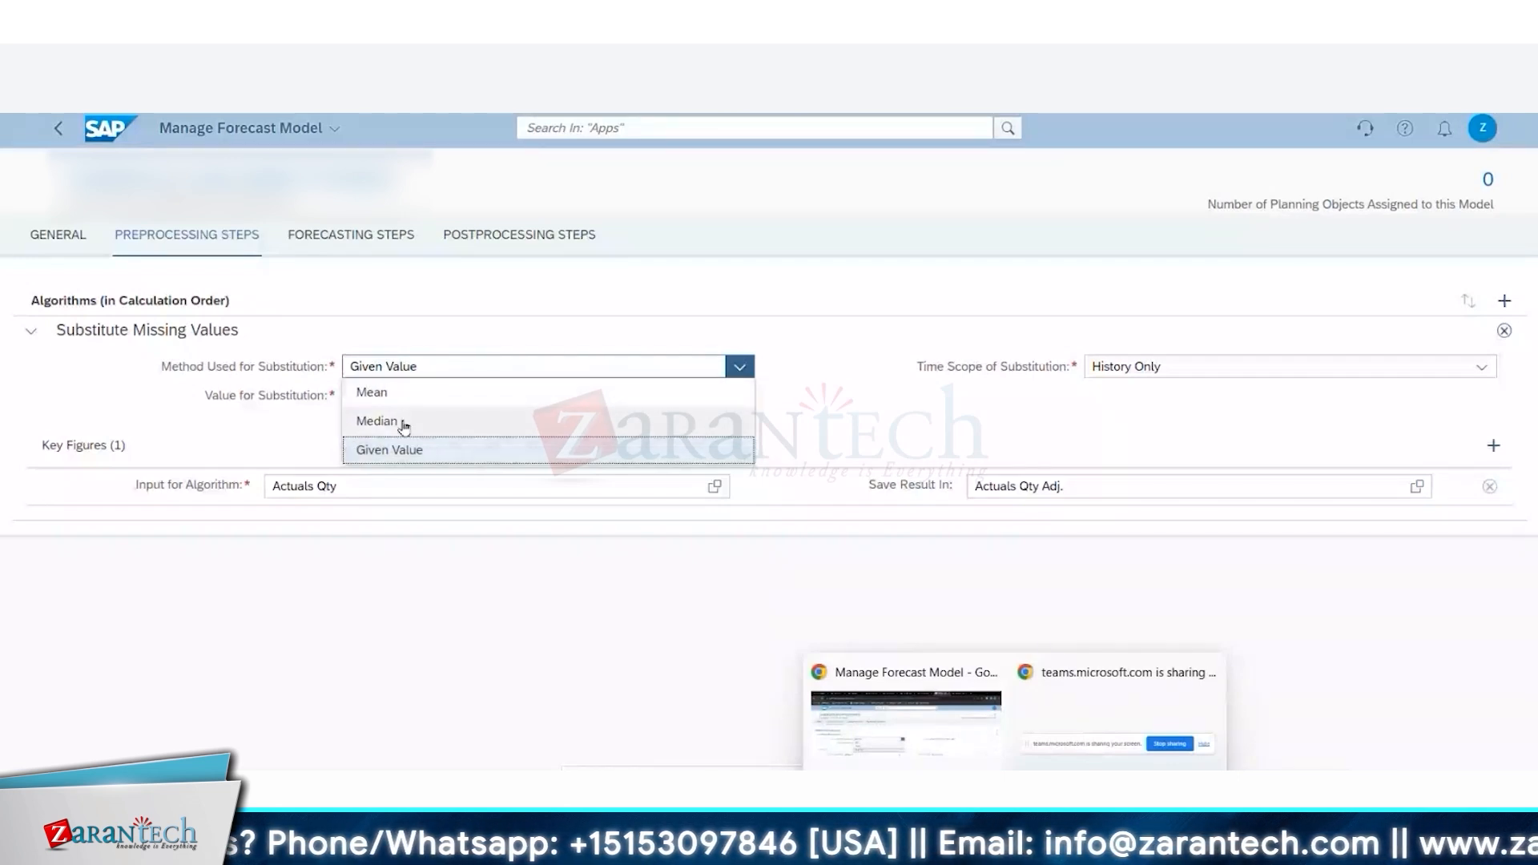
{"action": "left_click", "coordinate": [865, 423]}
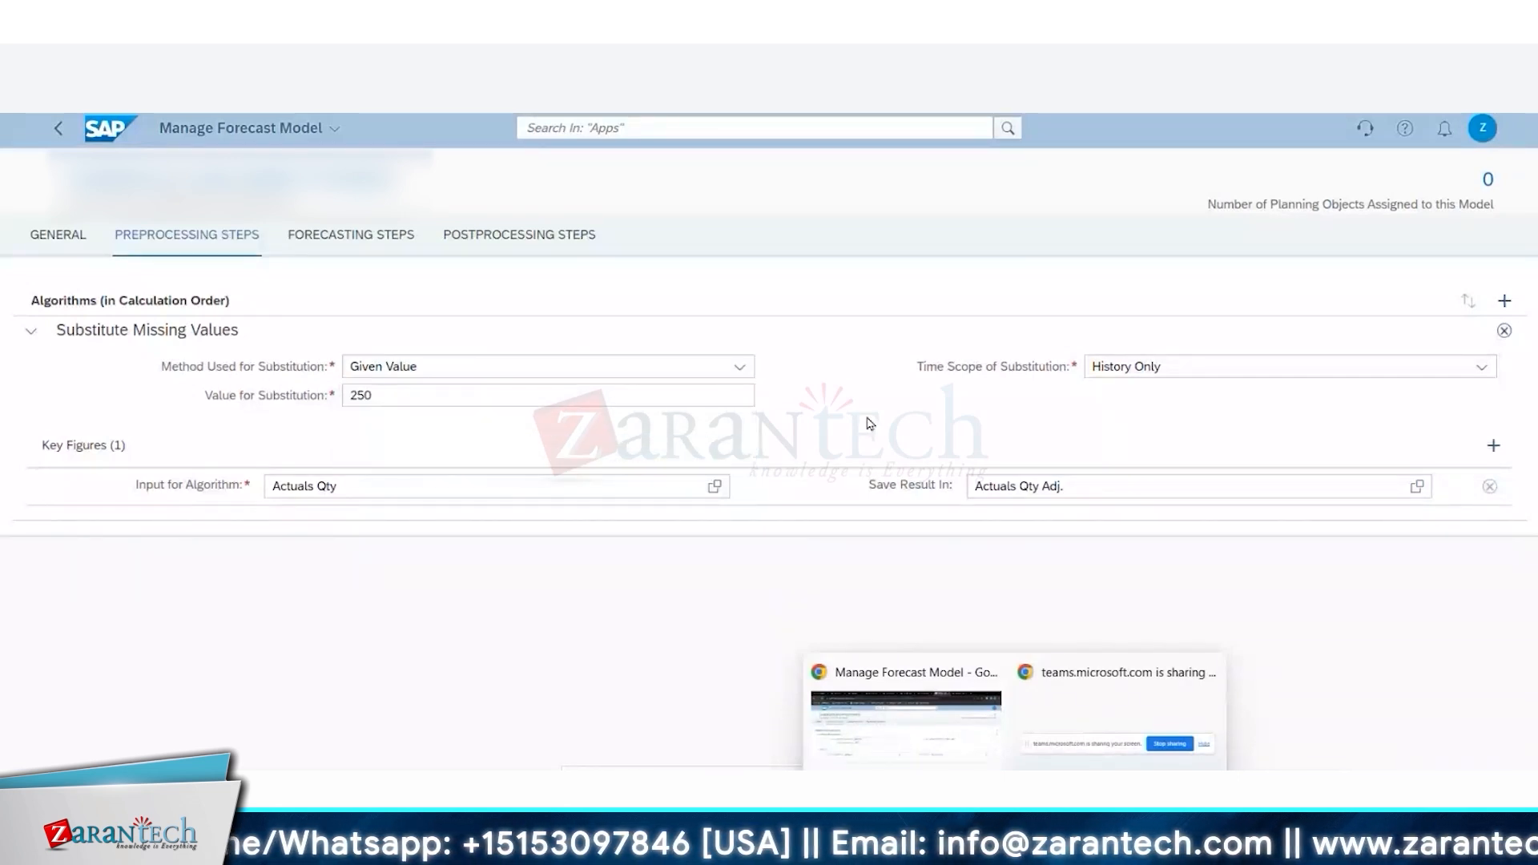
{"action": "left_click_drag", "start_coordinate": [407, 397], "coordinate": [302, 396]}
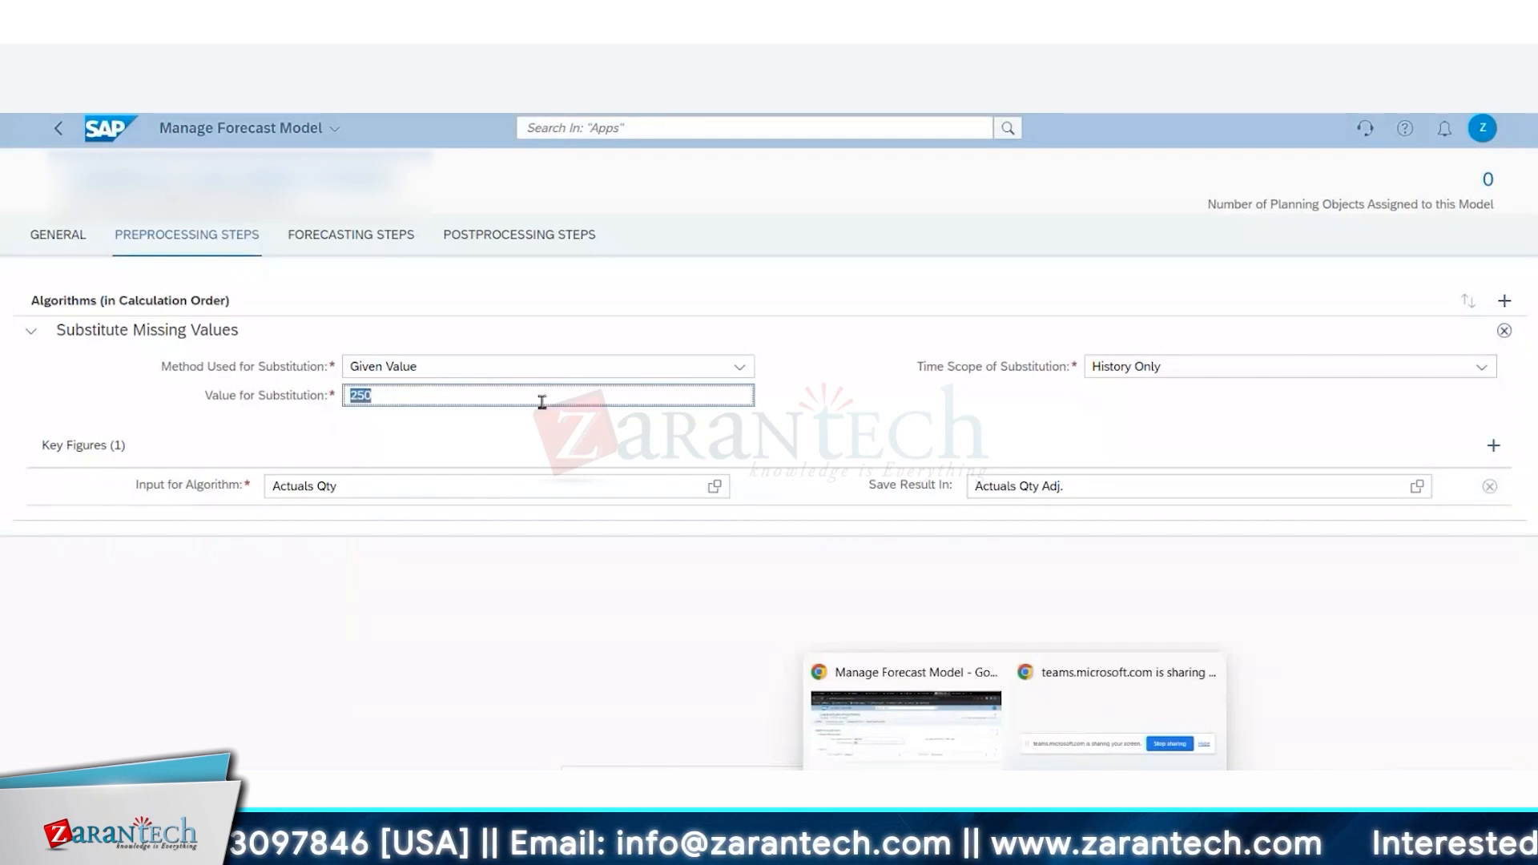
{"action": "left_click", "coordinate": [536, 369]}
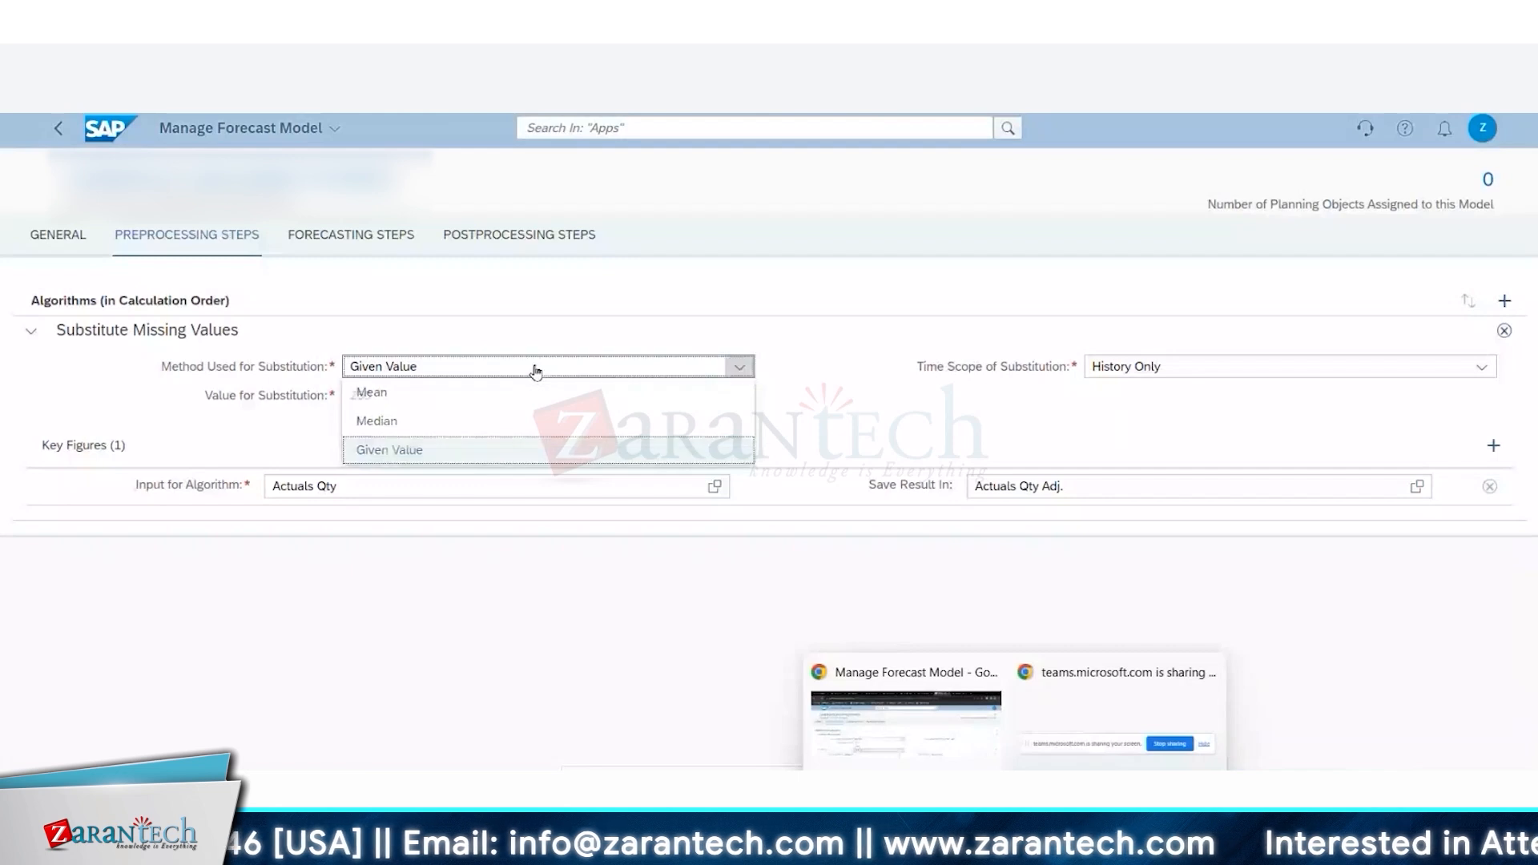
{"action": "left_click", "coordinate": [536, 370]}
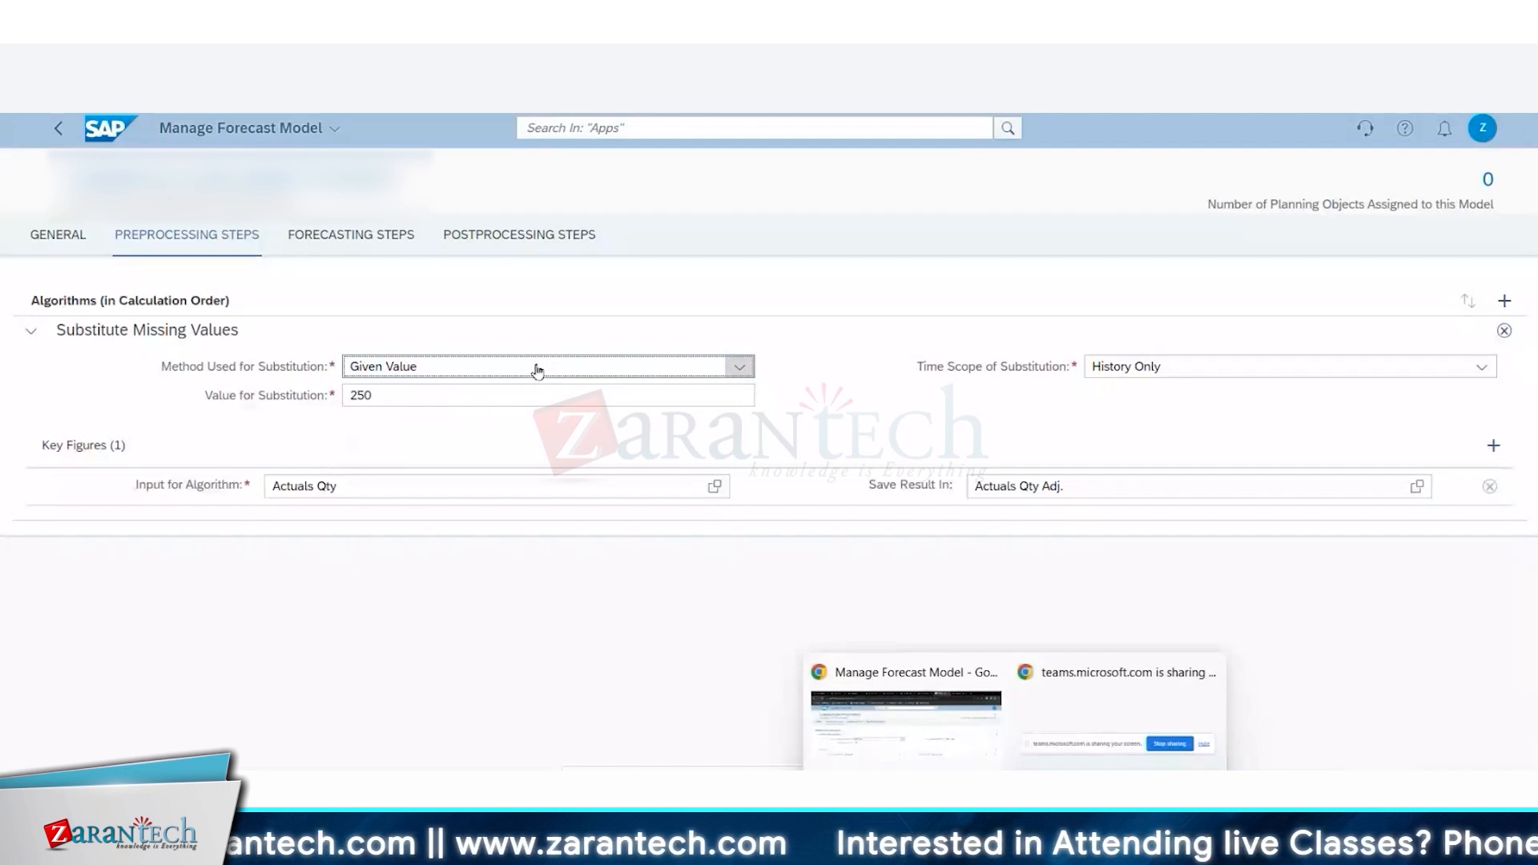
{"action": "double_click", "coordinate": [473, 393]}
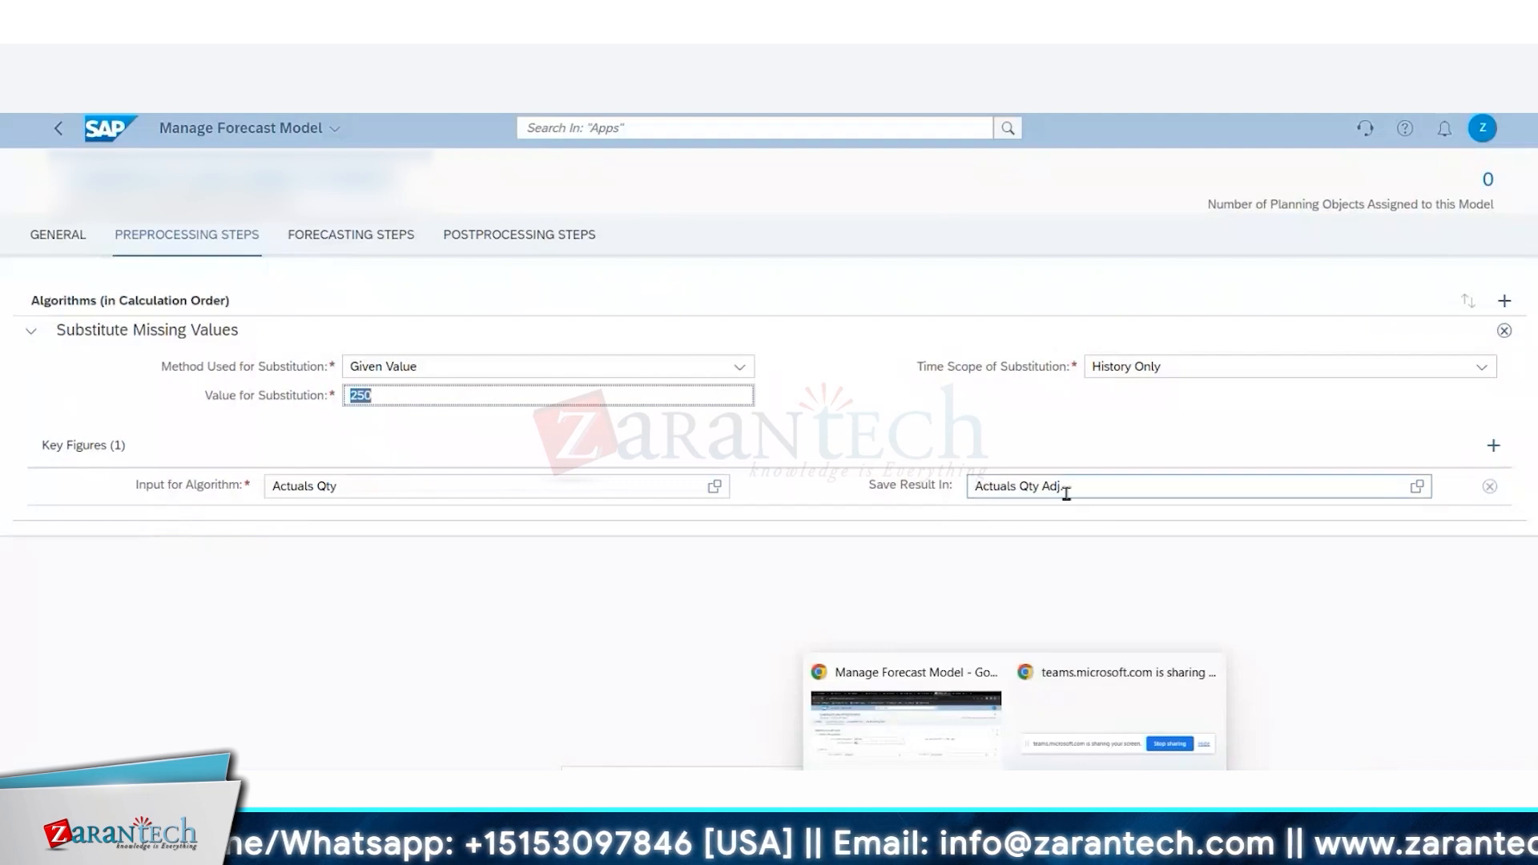
Switch to the Excel planning view, compare the Actuals Qty and Actuals Qty Adj. rows of product 400368, and return to the forecast model.
{"action": "left_click", "coordinate": [1078, 841]}
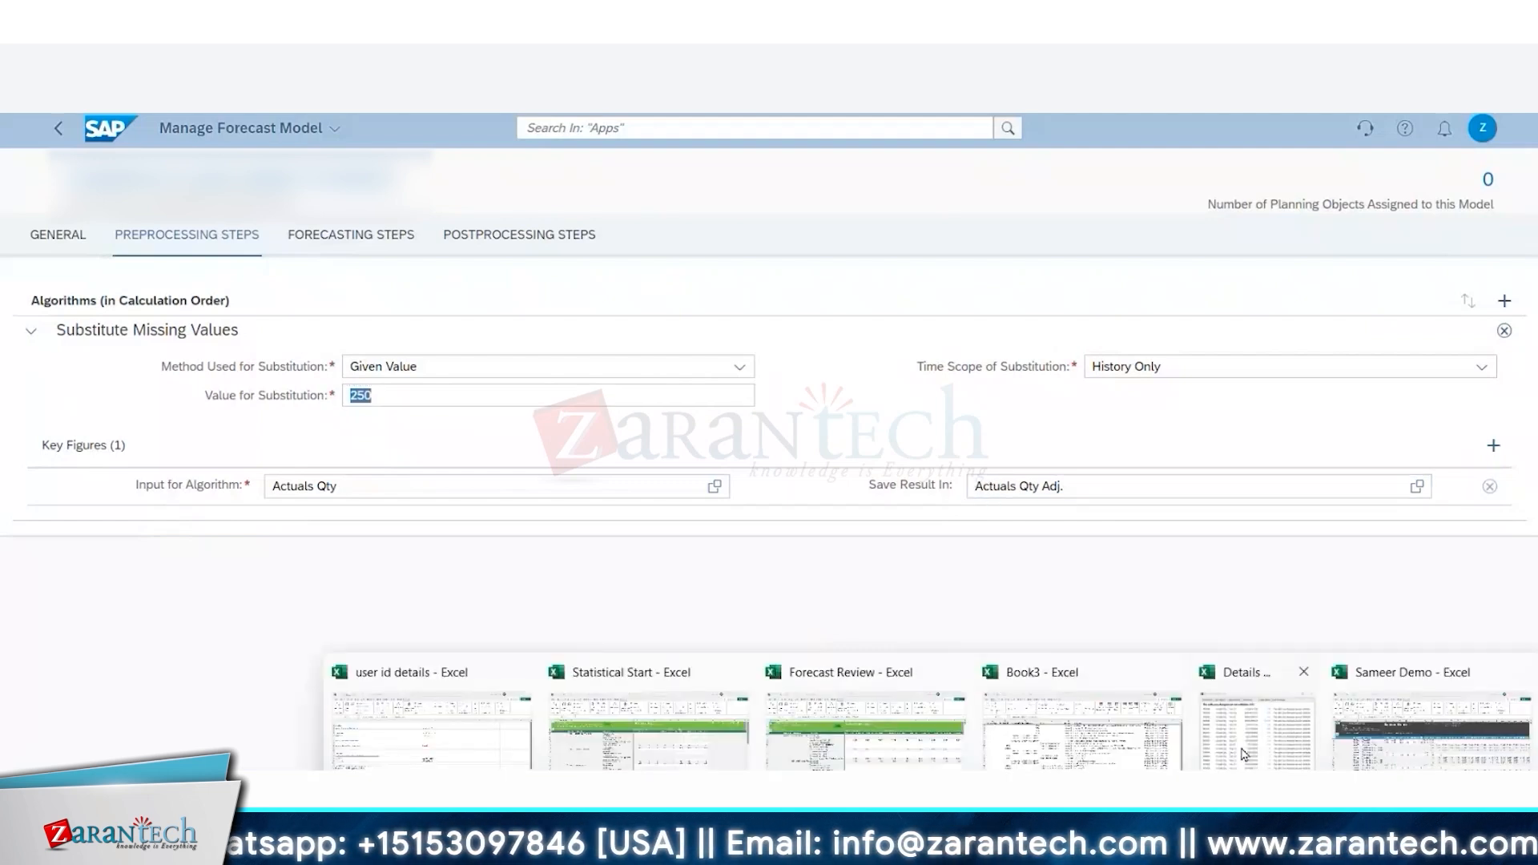
{"action": "left_click", "coordinate": [1246, 753]}
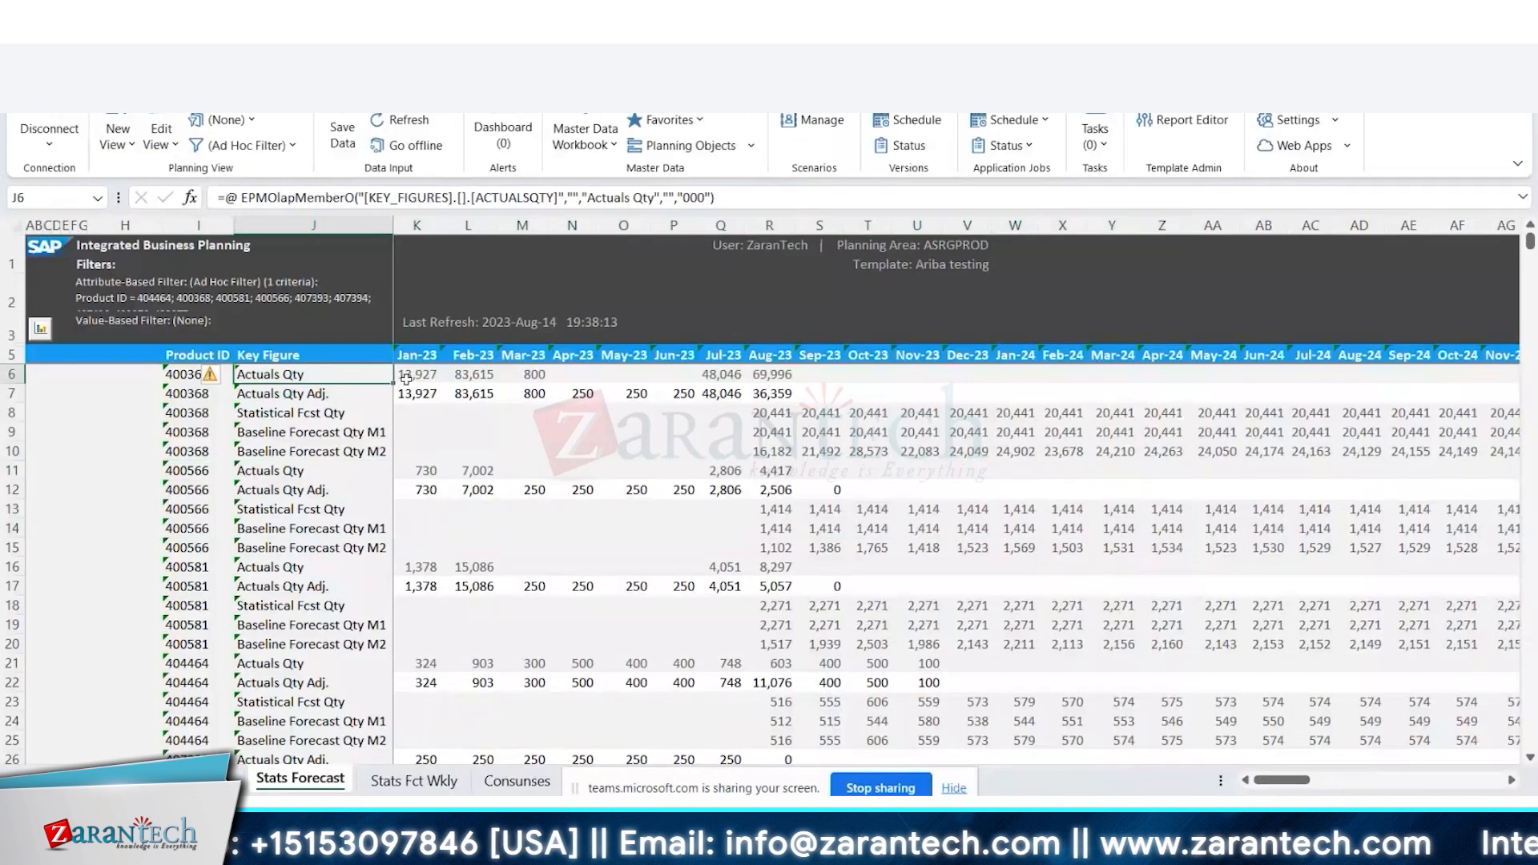
{"action": "left_click_drag", "start_coordinate": [407, 379], "coordinate": [779, 376]}
{"action": "left_click", "coordinate": [301, 396]}
{"action": "left_click_drag", "start_coordinate": [301, 396], "coordinate": [779, 396]}
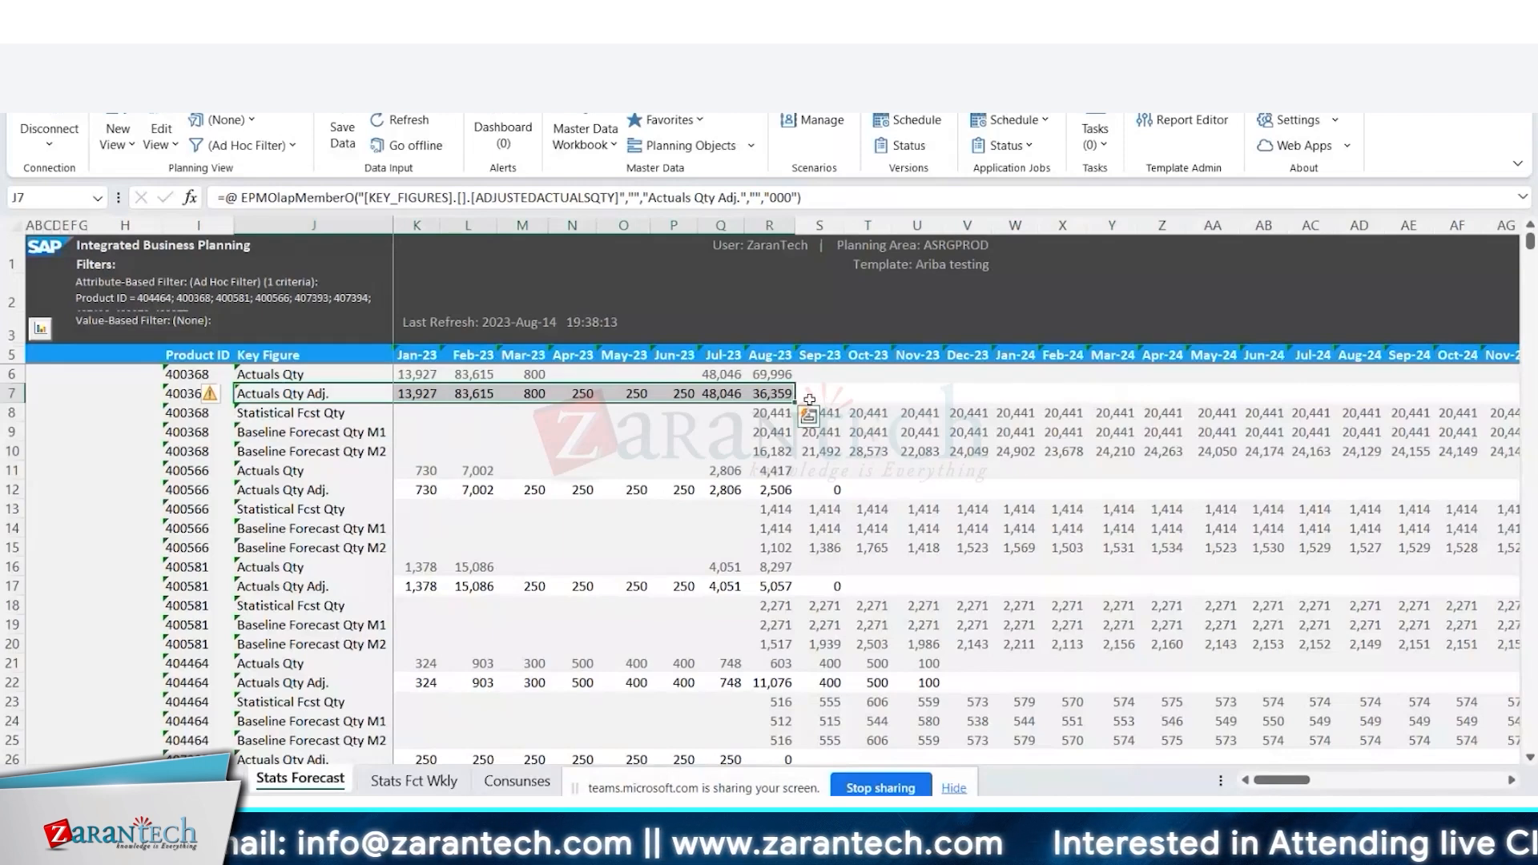
{"action": "key", "text": "alt+Tab"}
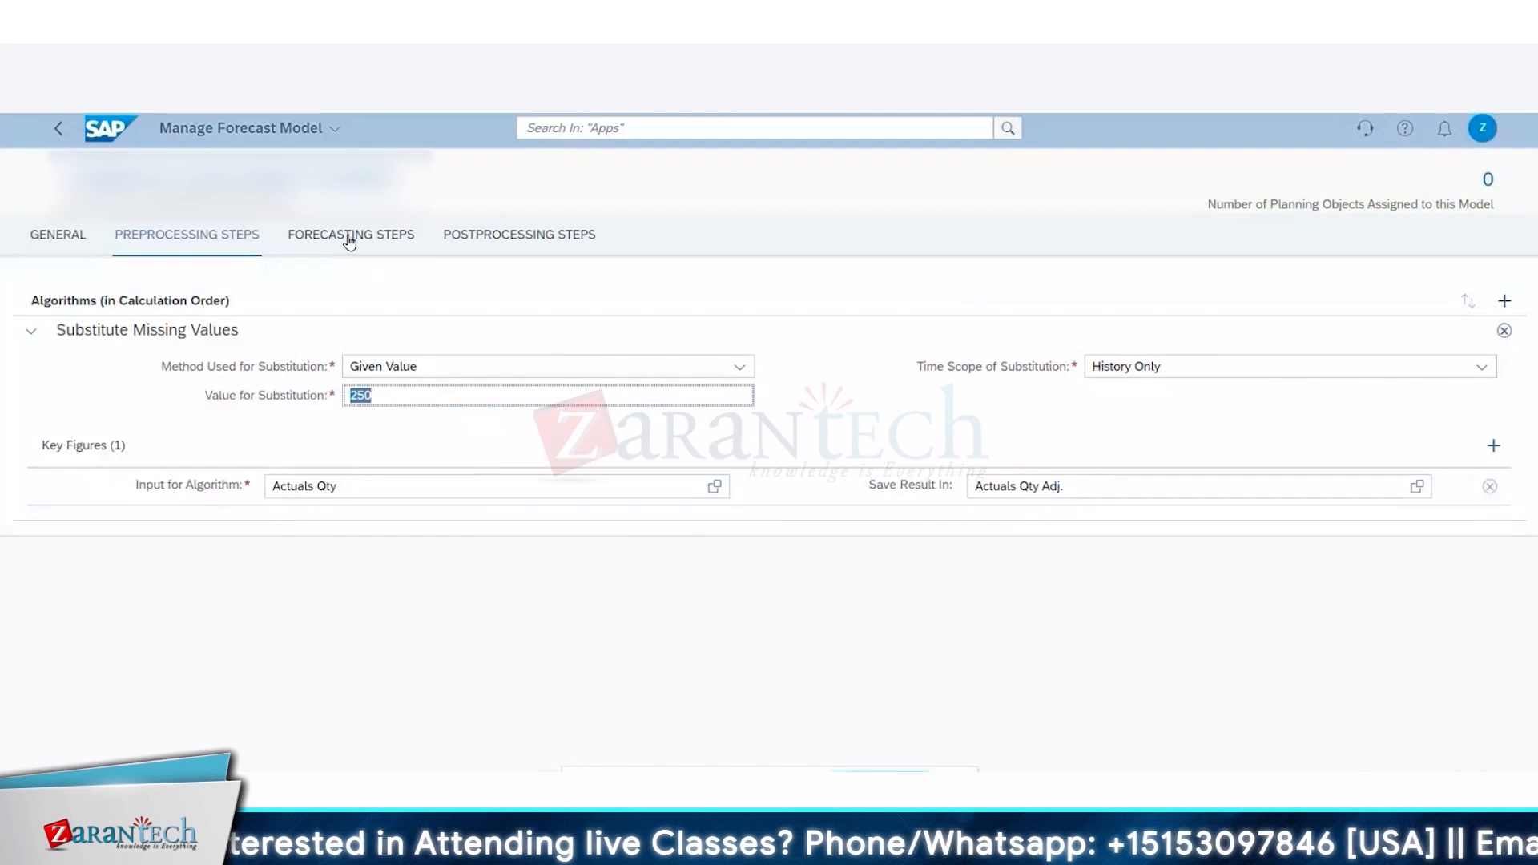
In the forecasting steps, set the main input to the Actuals Qty Adj. key figure and check the forecast's target key figure.
{"action": "left_click", "coordinate": [349, 242]}
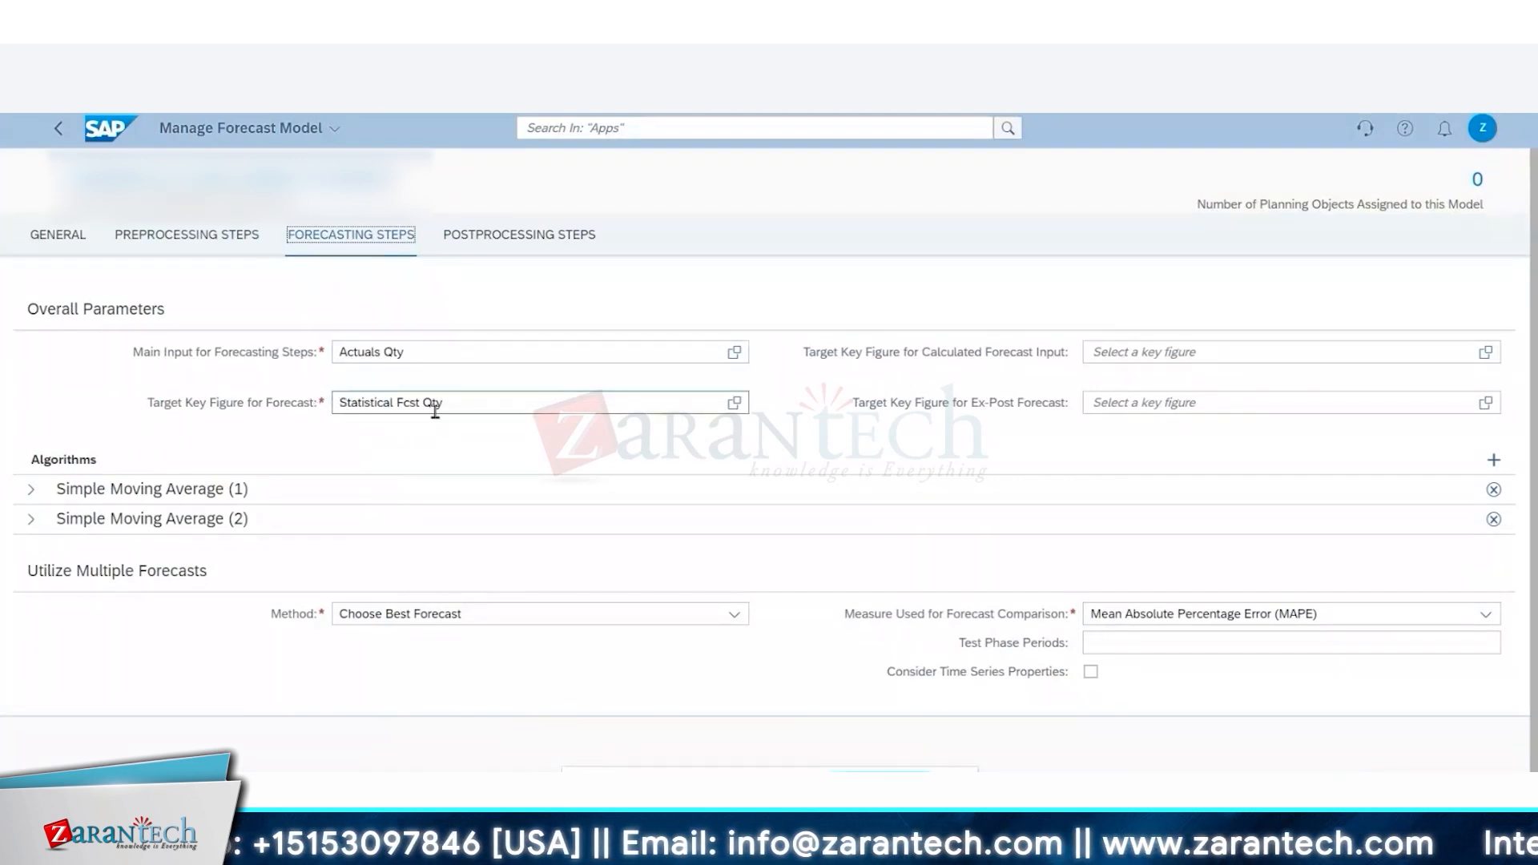
{"action": "left_click", "coordinate": [505, 353]}
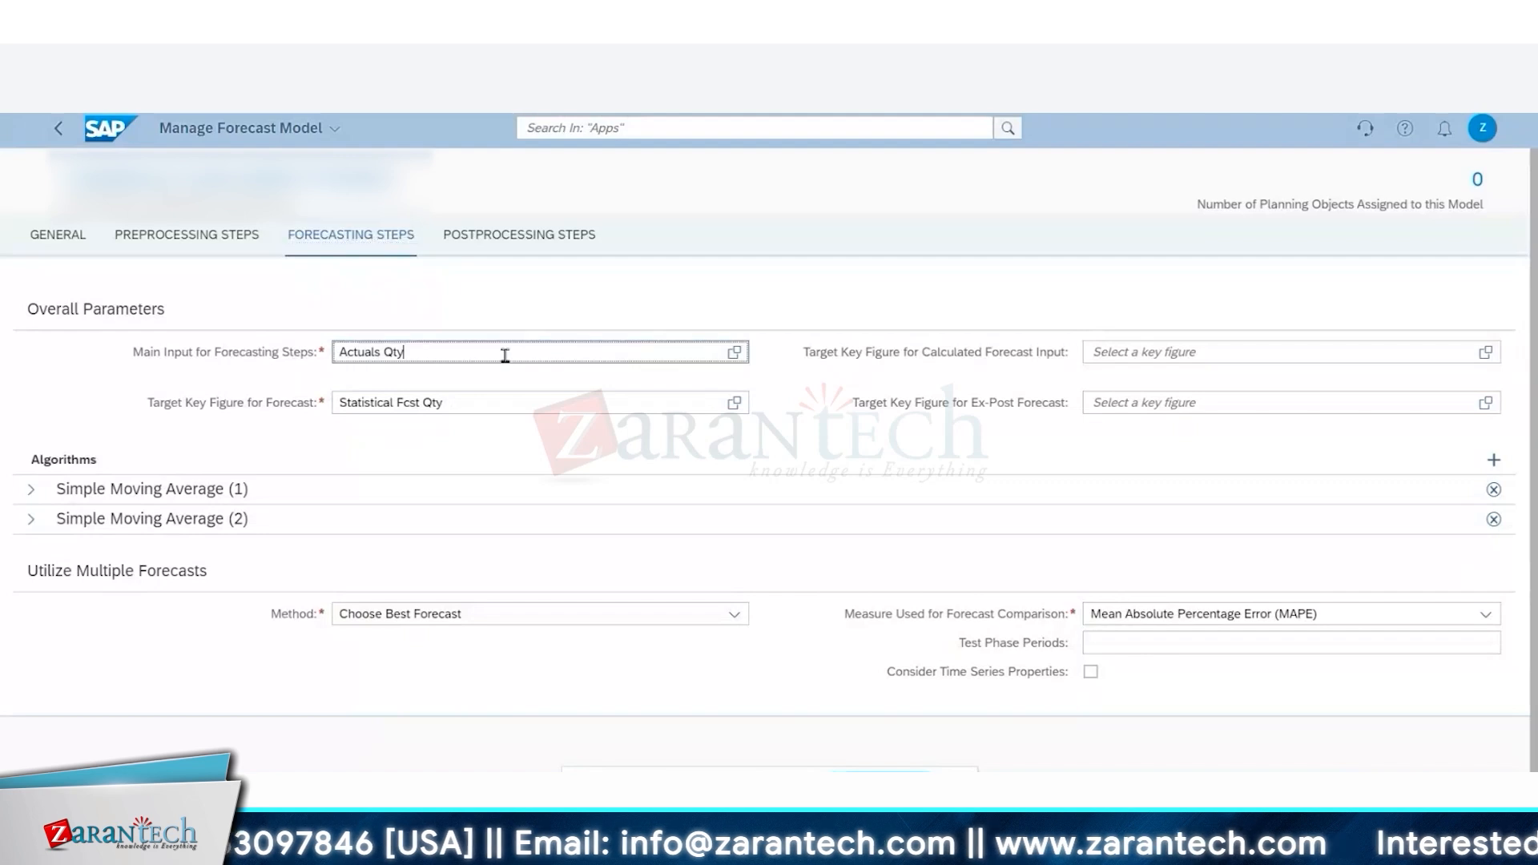
{"action": "left_click", "coordinate": [735, 352]}
{"action": "left_click", "coordinate": [641, 329]}
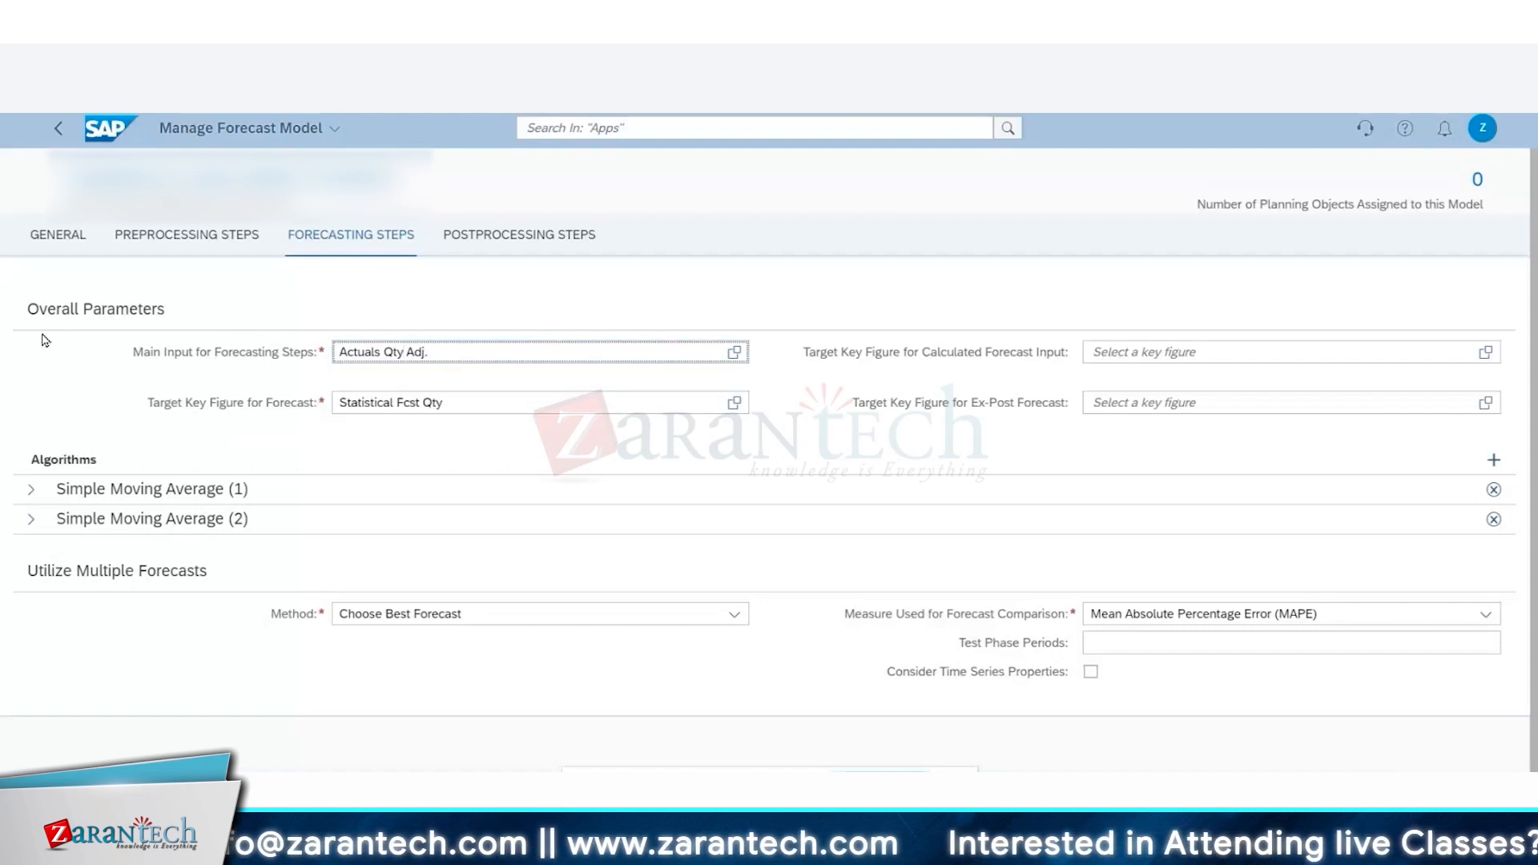
{"action": "left_click_drag", "start_coordinate": [335, 402], "coordinate": [460, 401]}
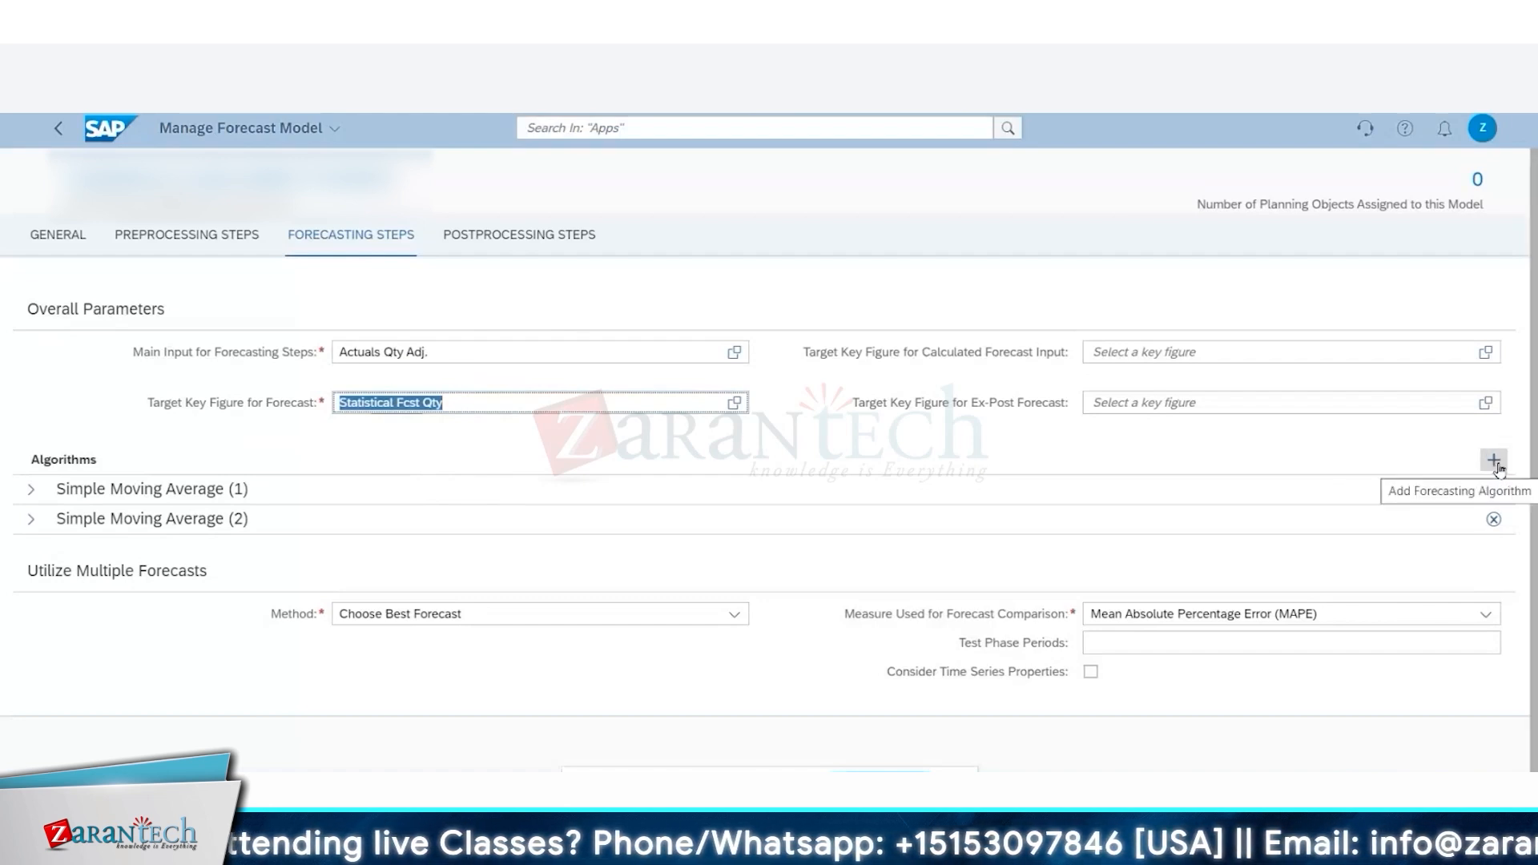
Expand Simple Moving Average (1) and examine its number of periods alongside the model's general time settings.
{"action": "left_click", "coordinate": [30, 489]}
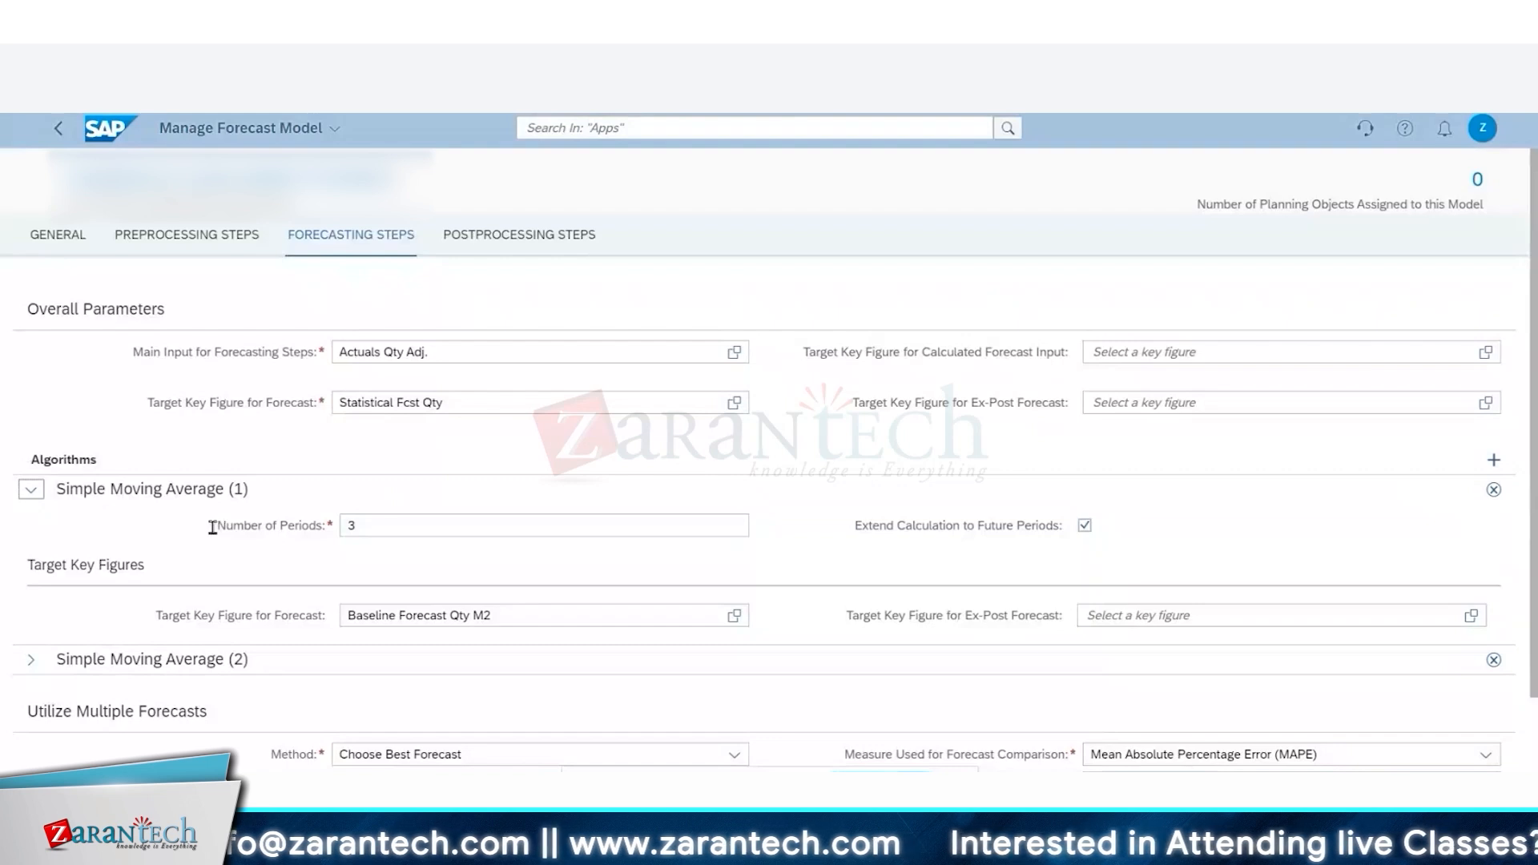
{"action": "left_click_drag", "start_coordinate": [218, 528], "coordinate": [383, 543]}
{"action": "double_click", "coordinate": [351, 526]}
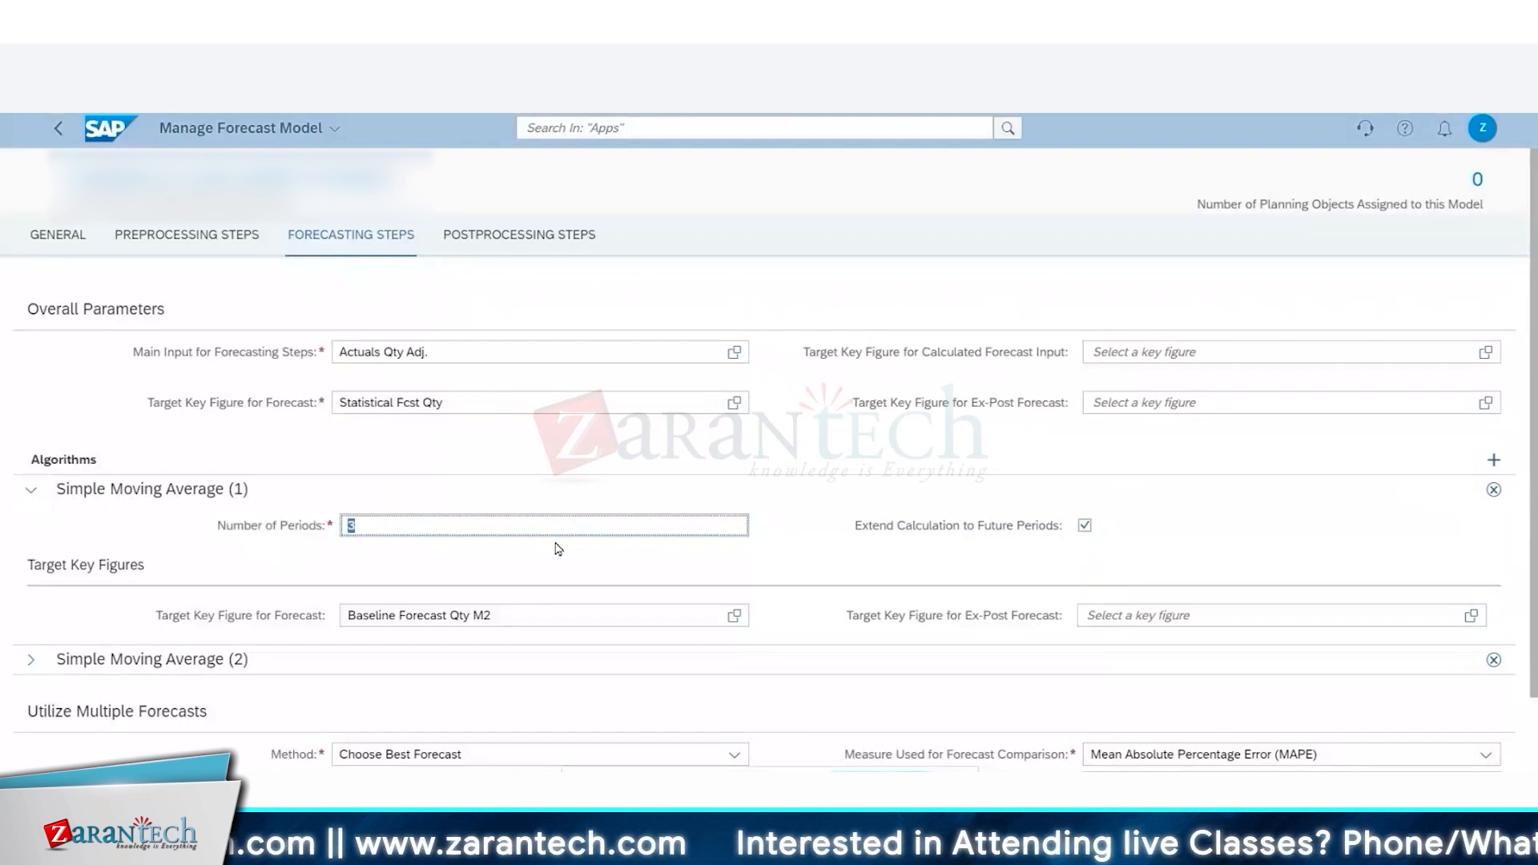
{"action": "left_click", "coordinate": [64, 239]}
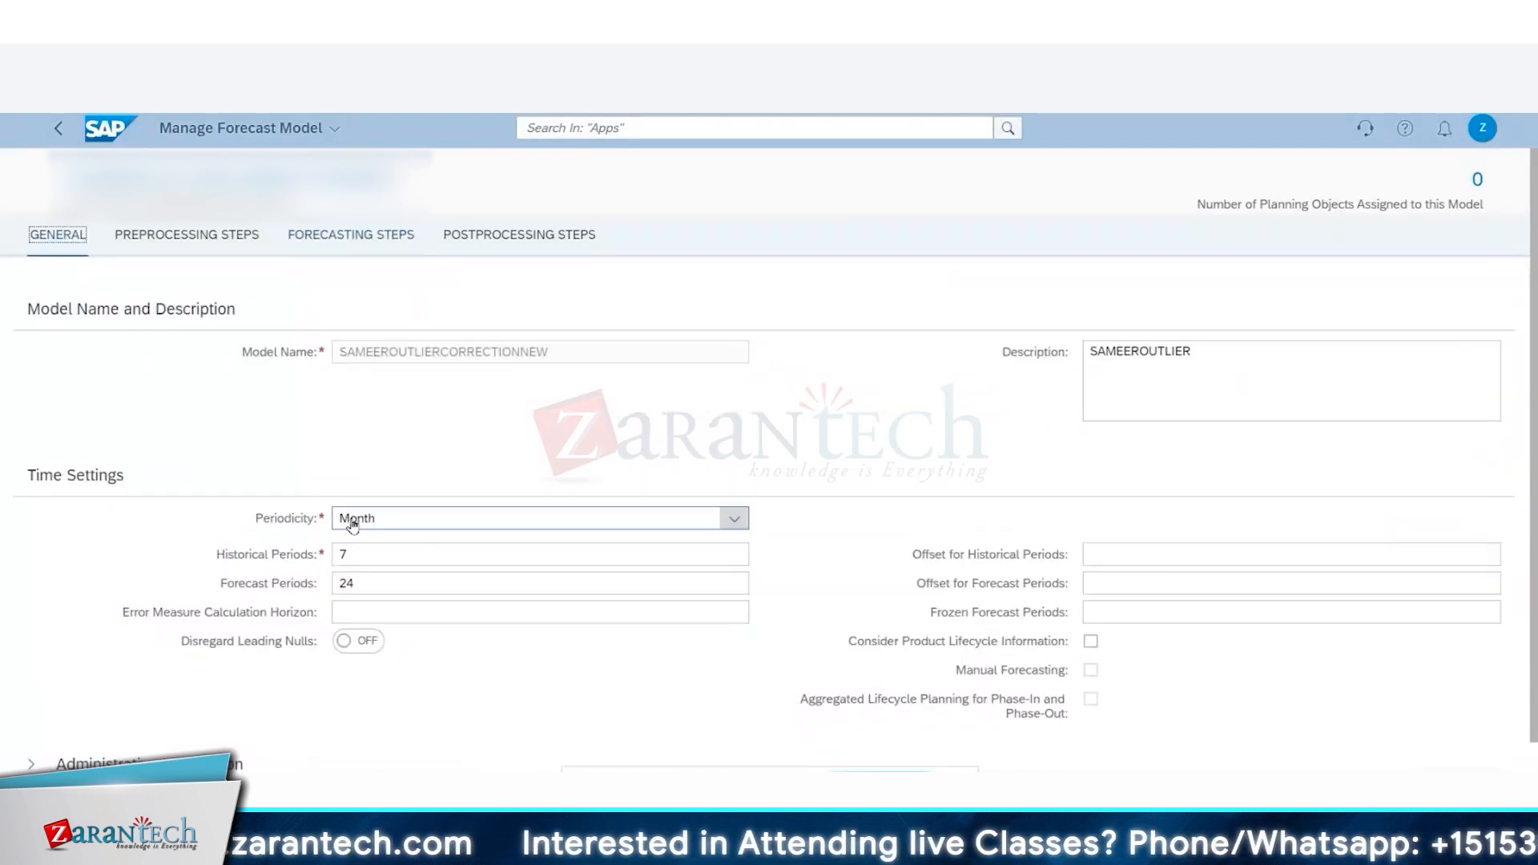
{"action": "left_click", "coordinate": [385, 241]}
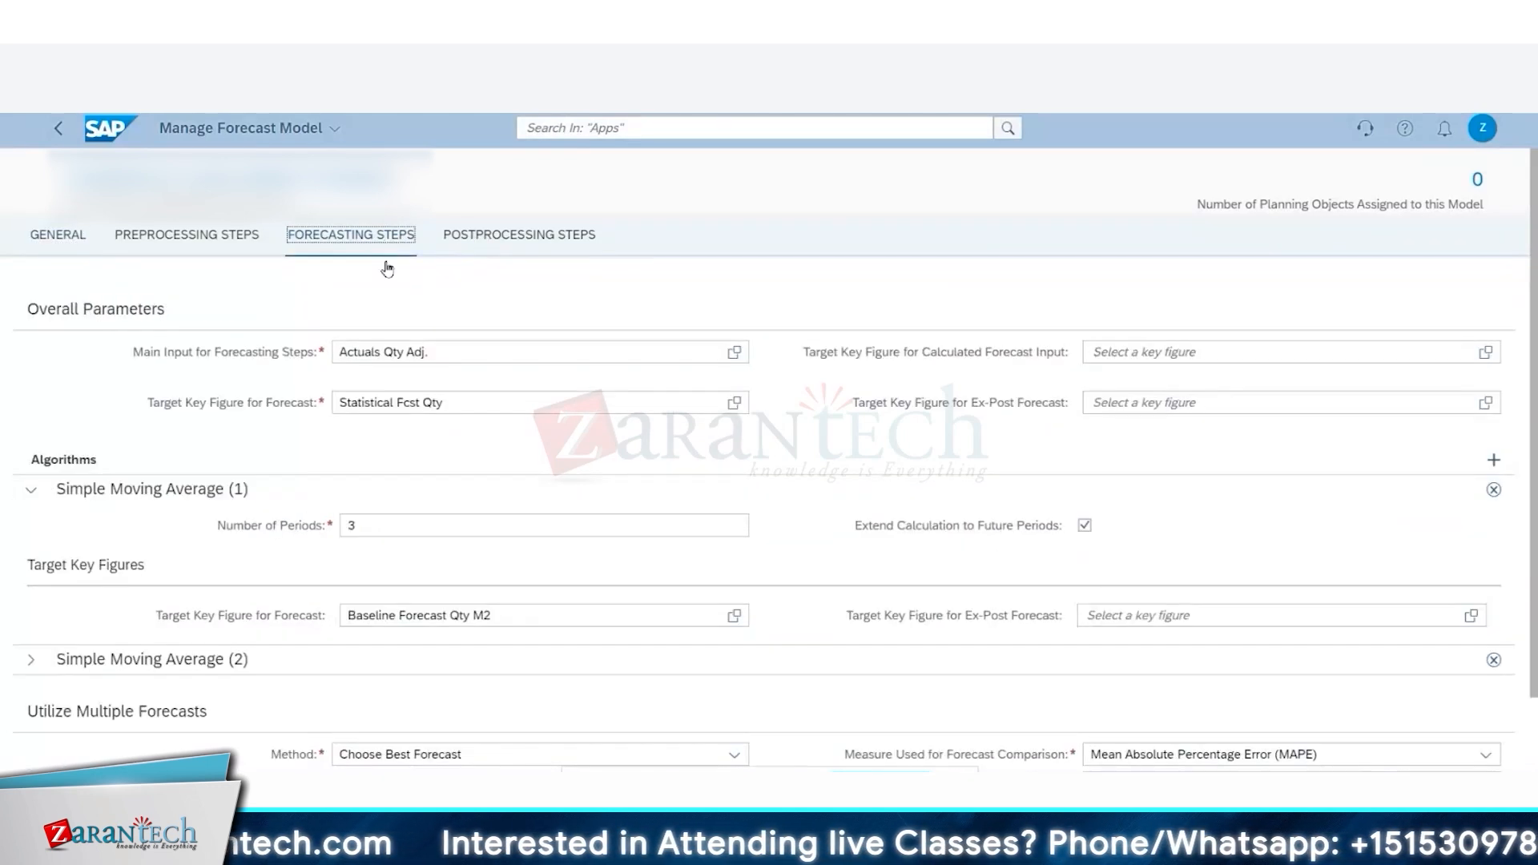
{"action": "double_click", "coordinate": [353, 526]}
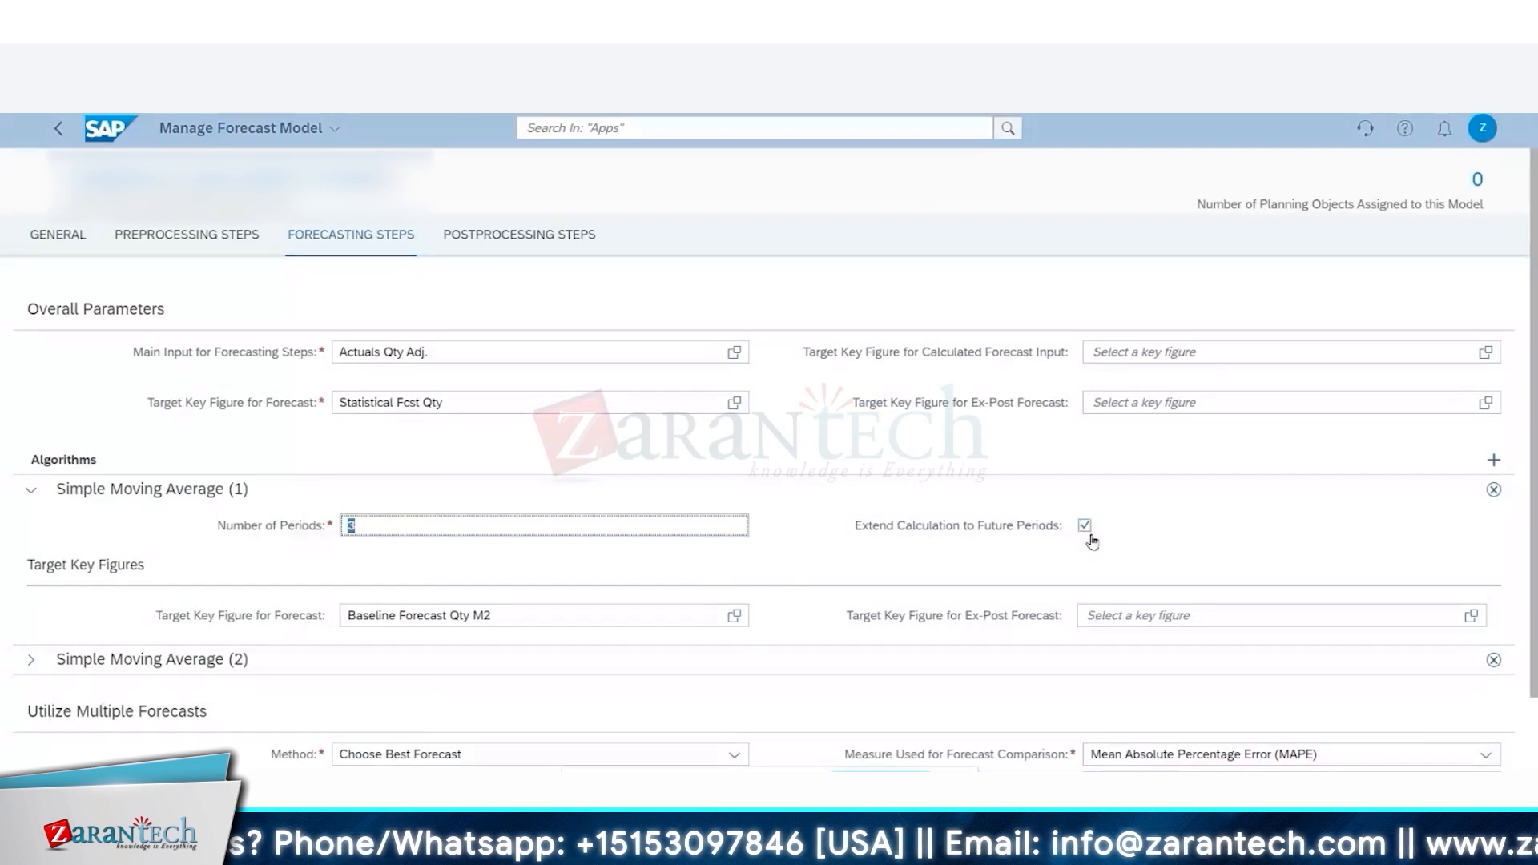
Change the target key figure for forecast of Simple Moving Average (1) to Baseline Forecast Qty M1.
{"action": "scroll", "coordinate": [1123, 519], "scroll_direction": "down", "scroll_amount": 2}
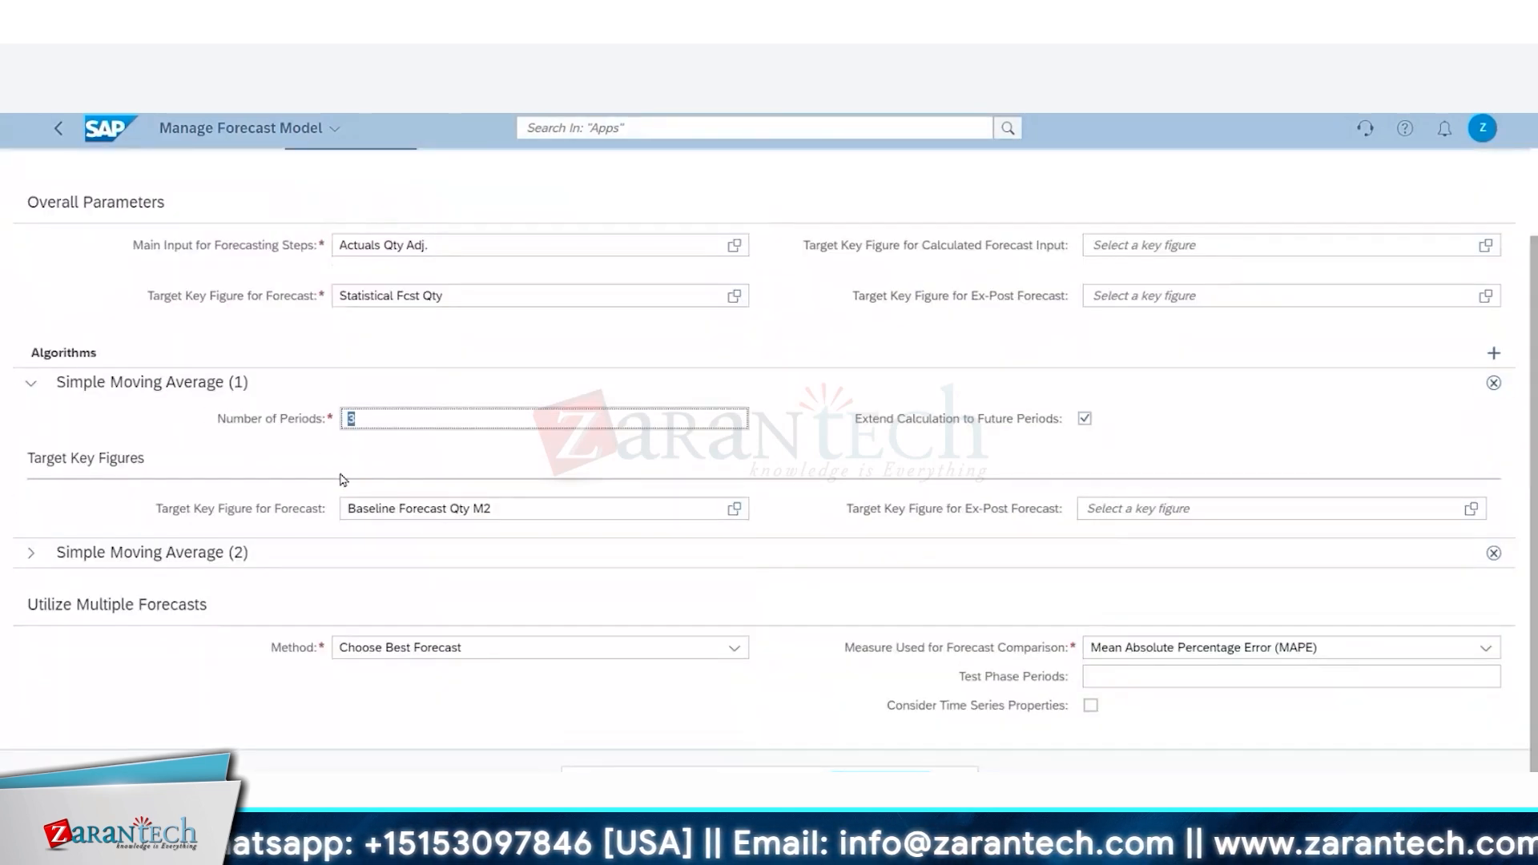
{"action": "left_click_drag", "start_coordinate": [159, 510], "coordinate": [324, 509]}
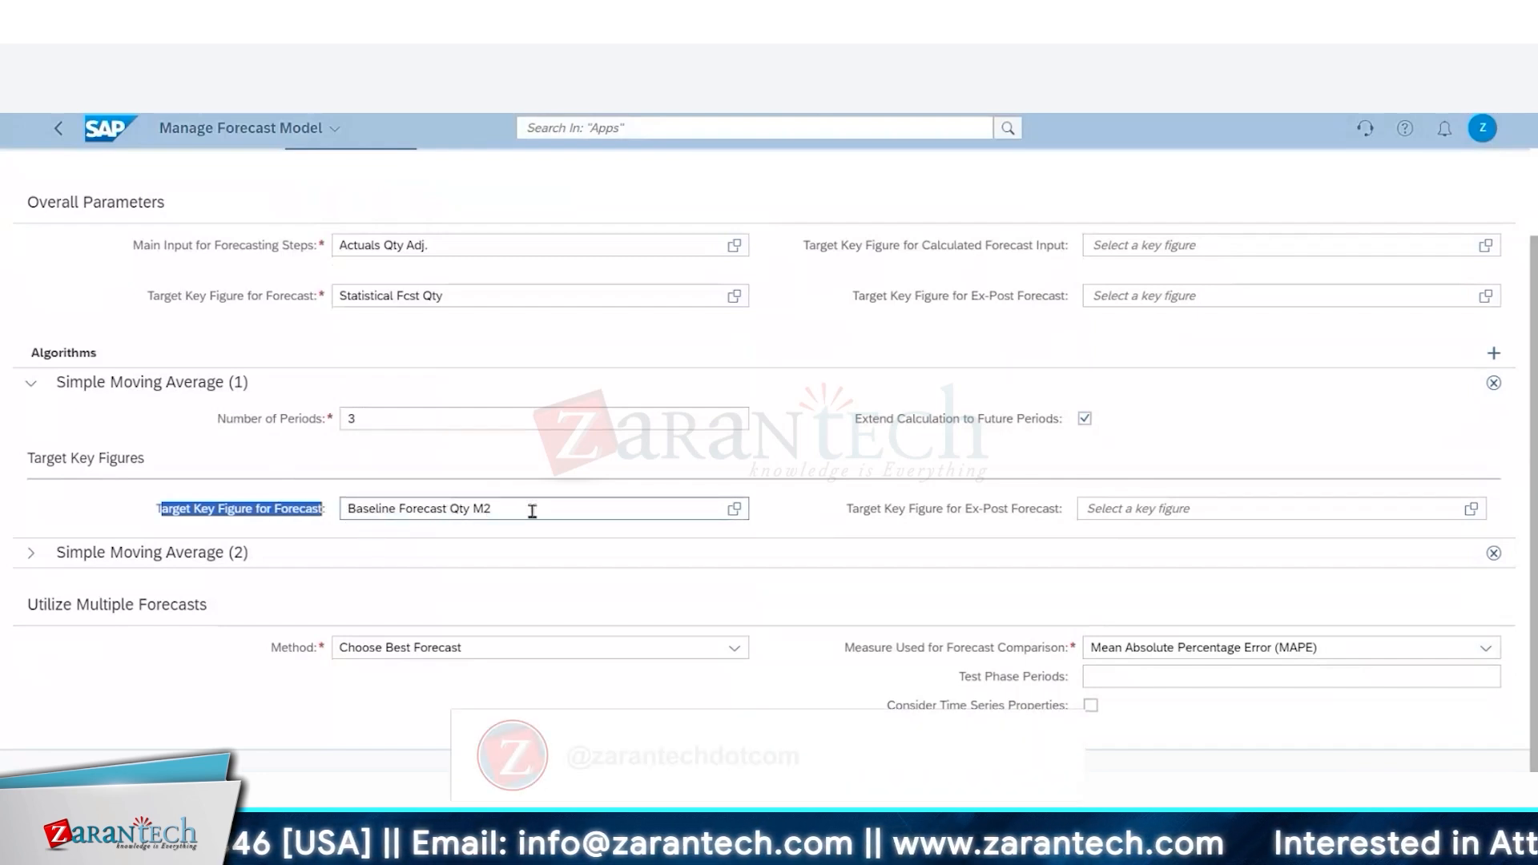
{"action": "scroll", "coordinate": [532, 513], "scroll_direction": "down", "scroll_amount": 1}
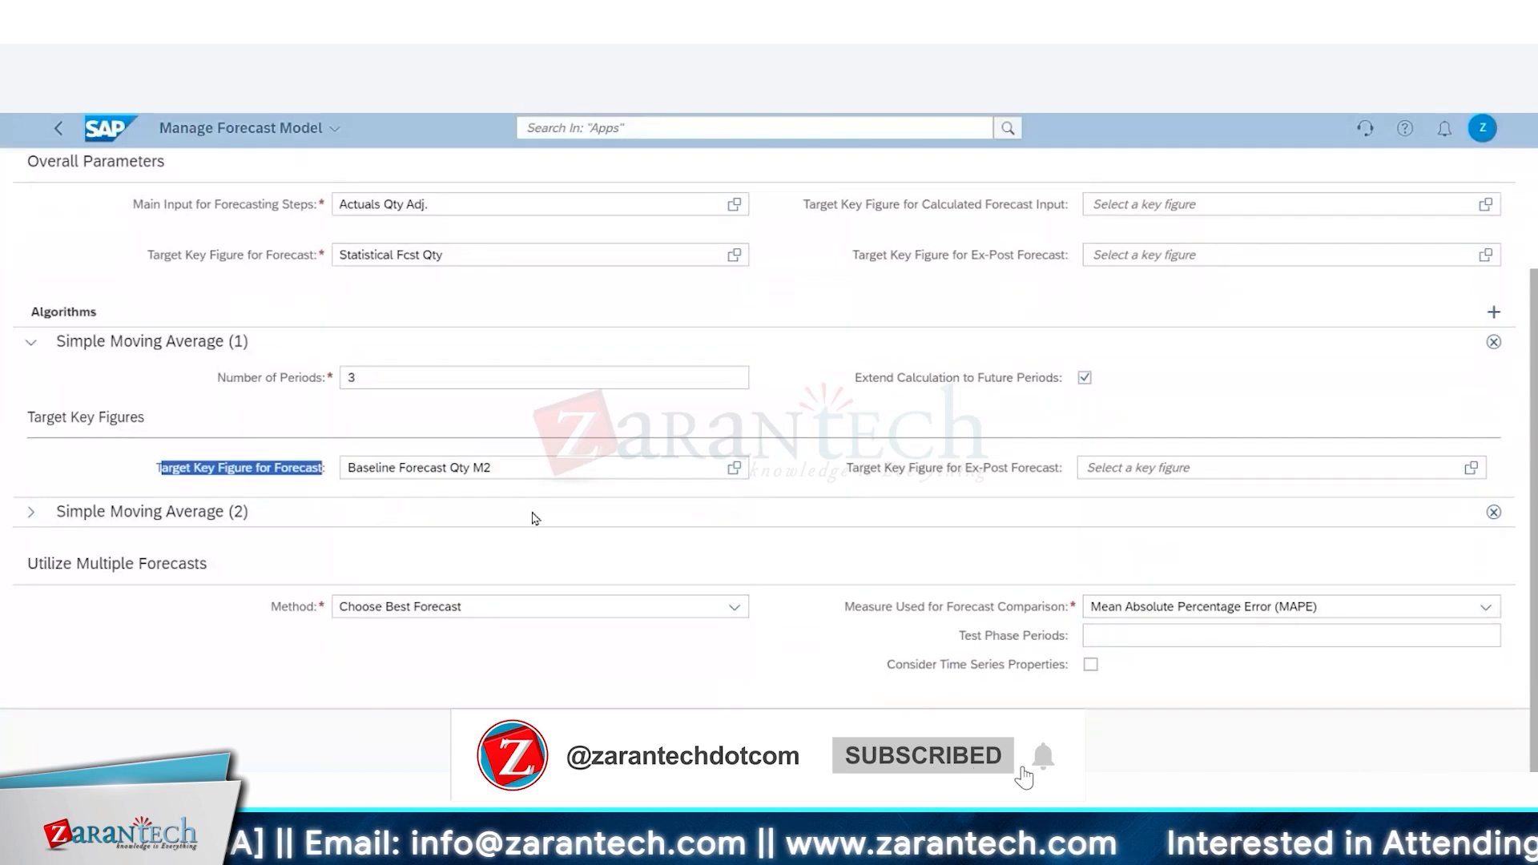
{"action": "scroll", "coordinate": [532, 514], "scroll_direction": "up", "scroll_amount": 2}
{"action": "left_click", "coordinate": [508, 569]}
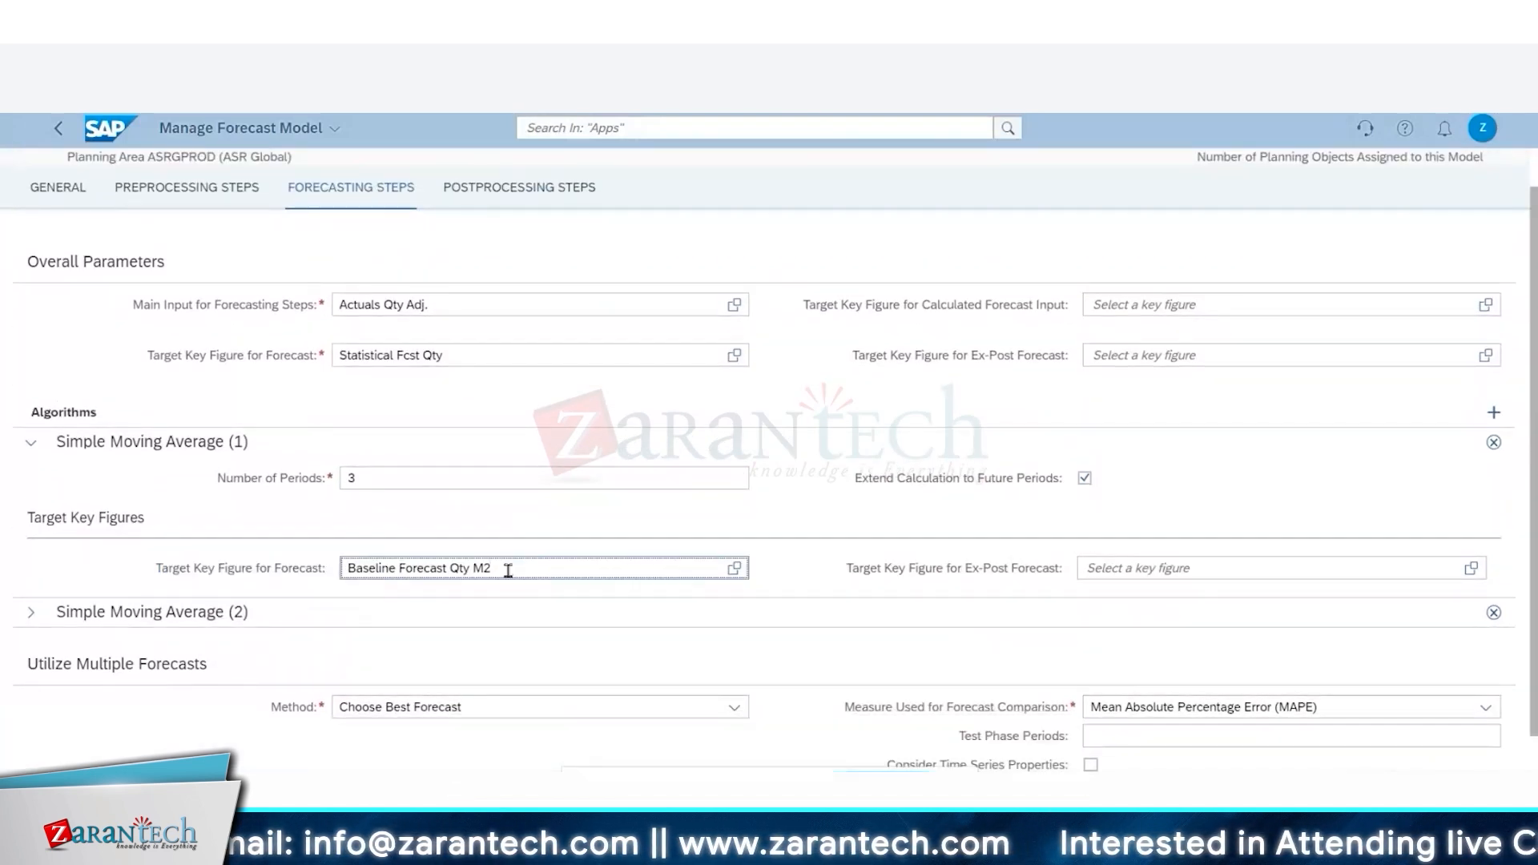
{"action": "key", "text": "BackSpace"}
{"action": "type", "text": "1"}
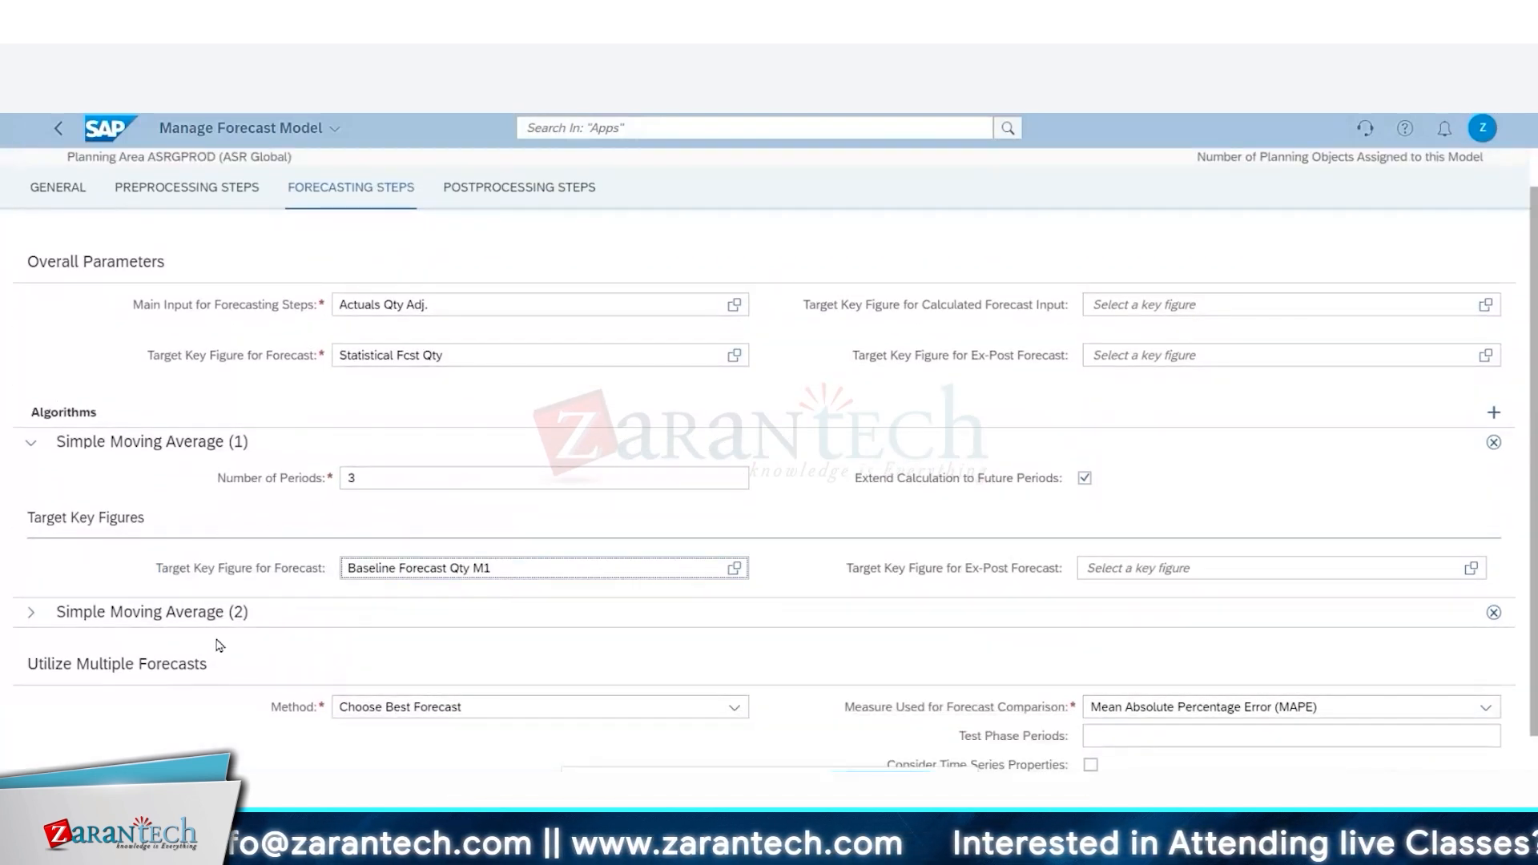
Expand Simple Moving Average (2) and set its target key figure for forecast to Baseline Forecast Qty M2.
{"action": "scroll", "coordinate": [217, 645], "scroll_direction": "down", "scroll_amount": 1}
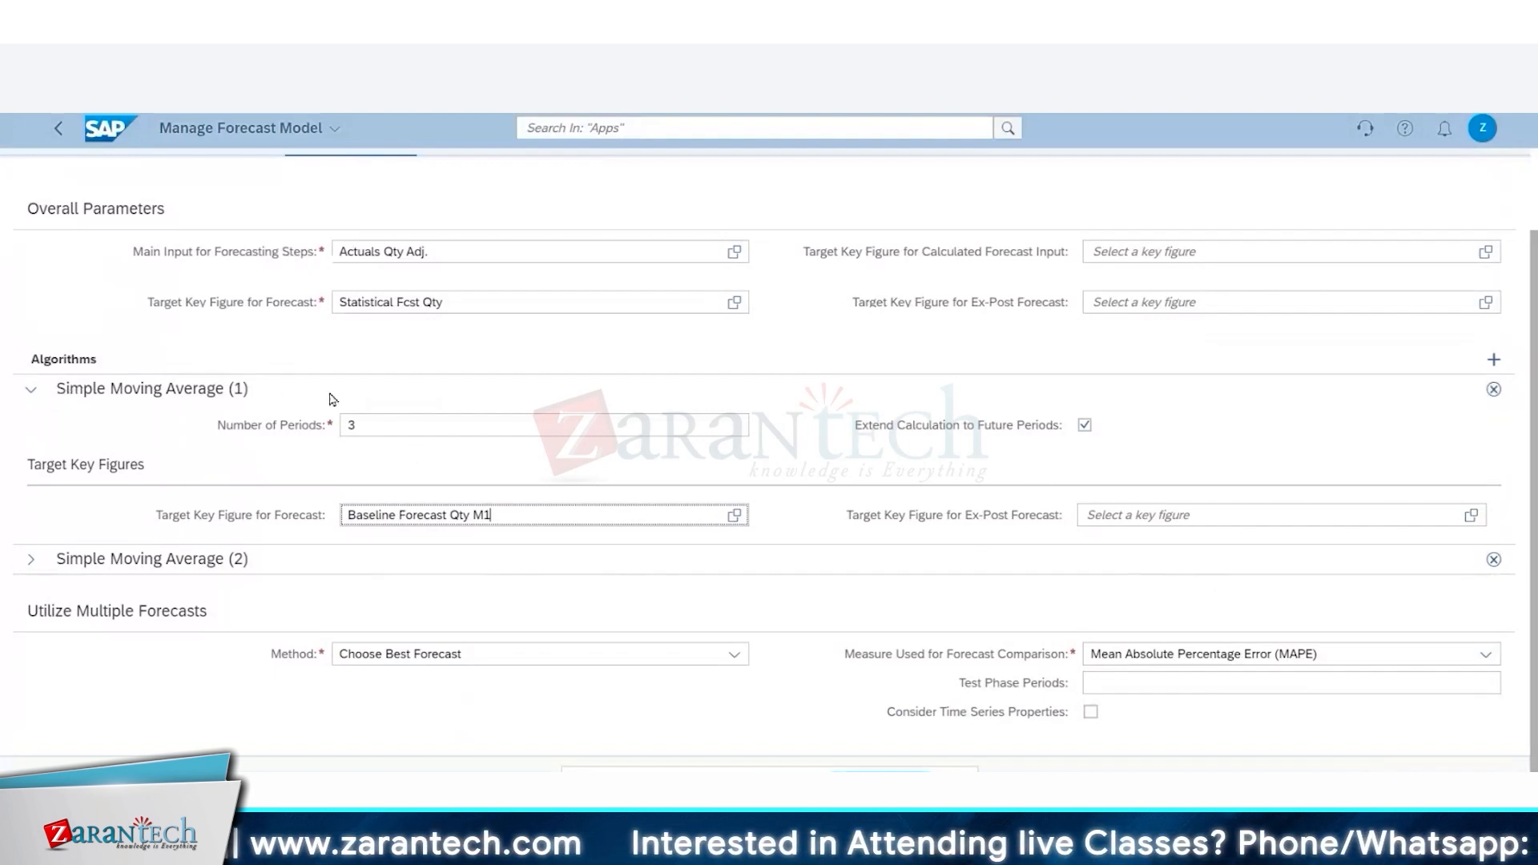
{"action": "left_click", "coordinate": [30, 561]}
{"action": "left_click_drag", "start_coordinate": [374, 597], "coordinate": [299, 594]}
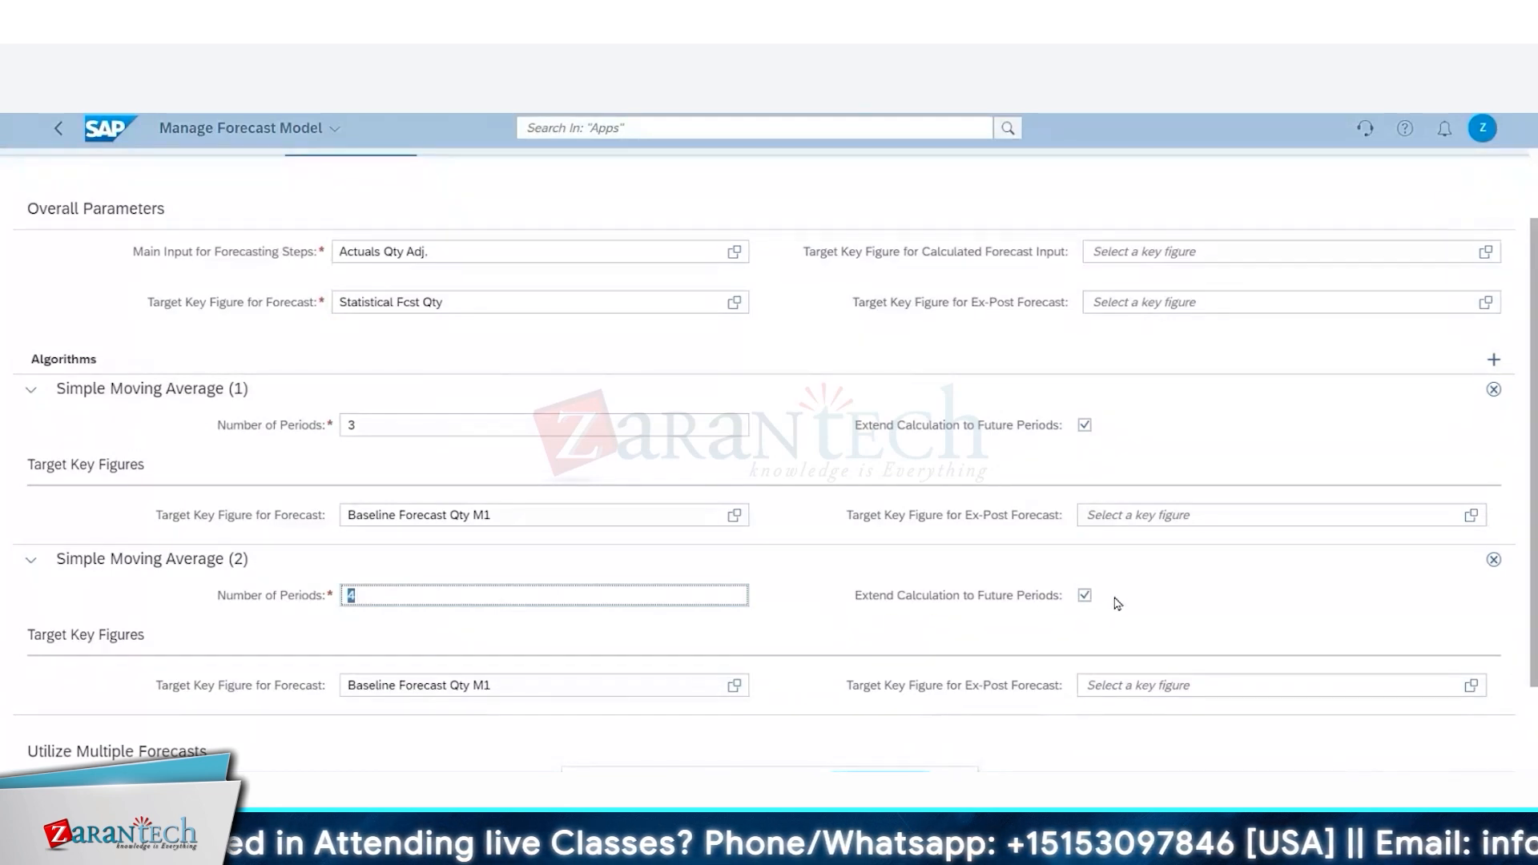
{"action": "scroll", "coordinate": [1119, 601], "scroll_direction": "down", "scroll_amount": 2}
{"action": "left_click", "coordinate": [588, 589]}
{"action": "key", "text": "BackSpace"}
{"action": "type", "text": "2"}
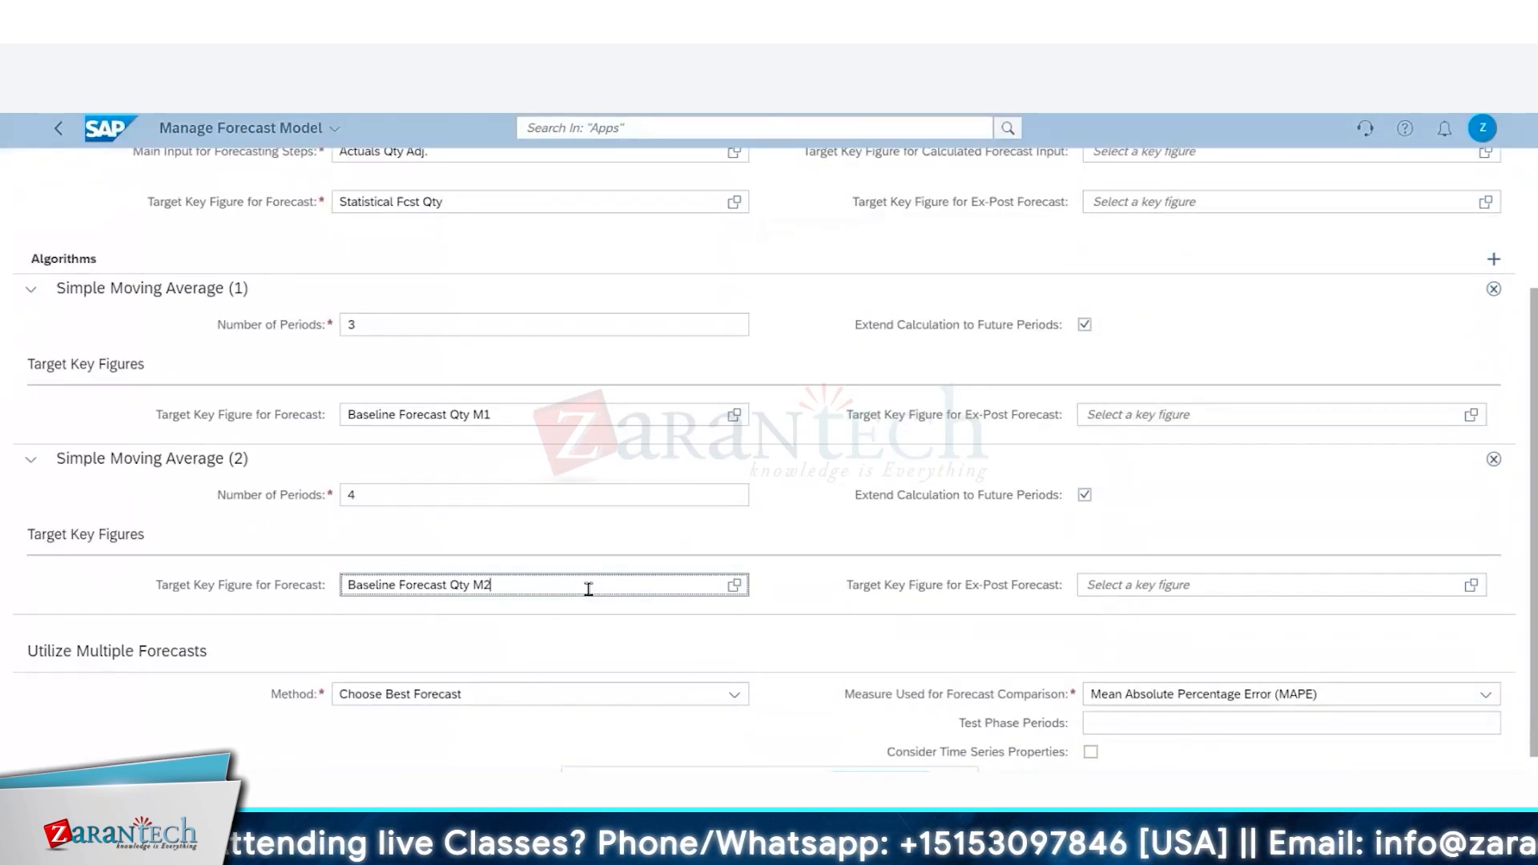
{"action": "left_click", "coordinate": [580, 623]}
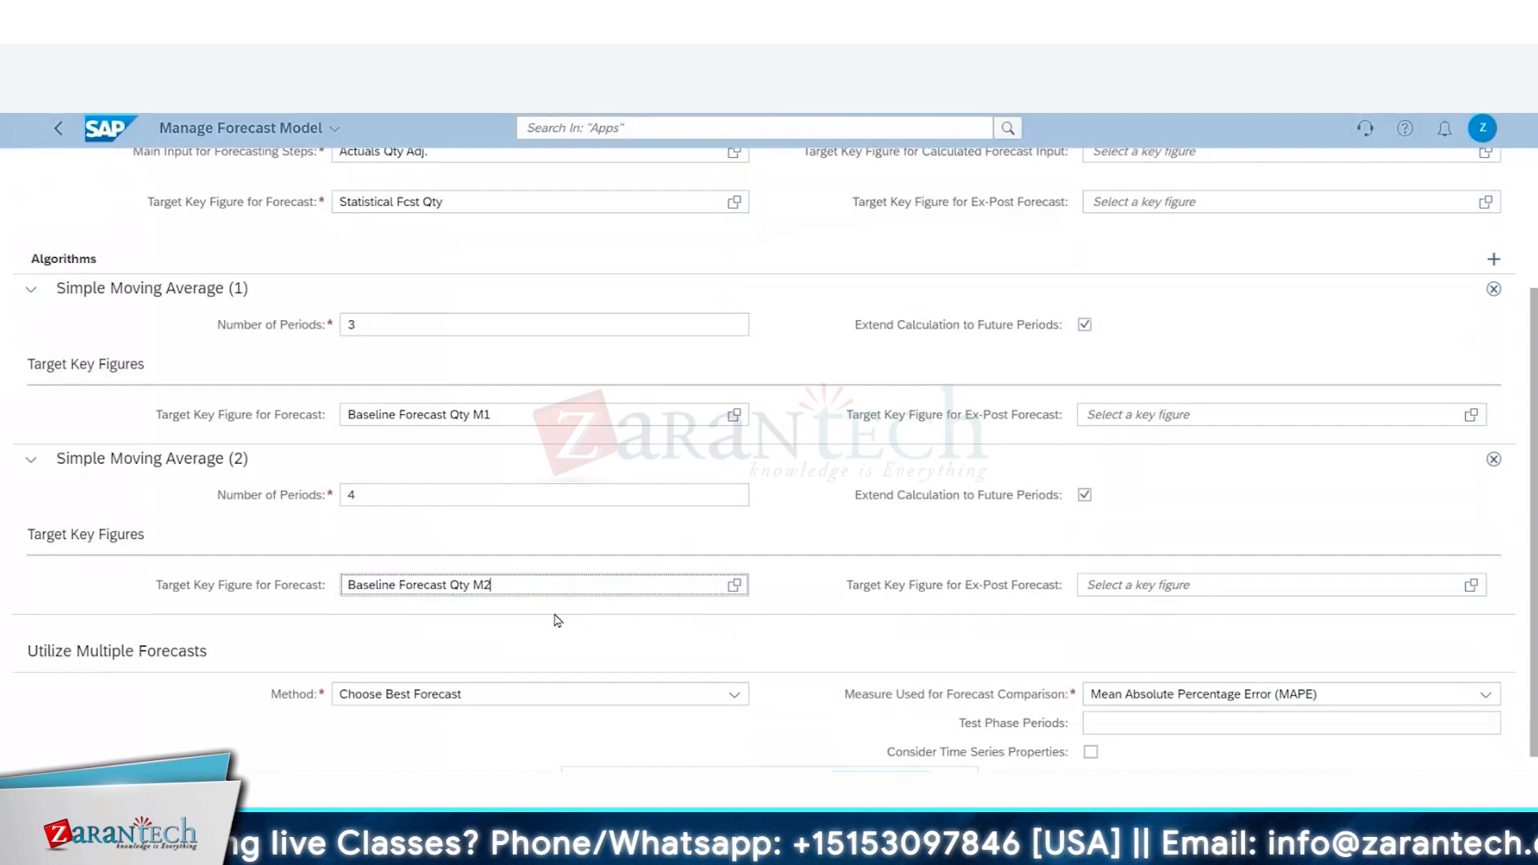
{"action": "left_click", "coordinate": [508, 582]}
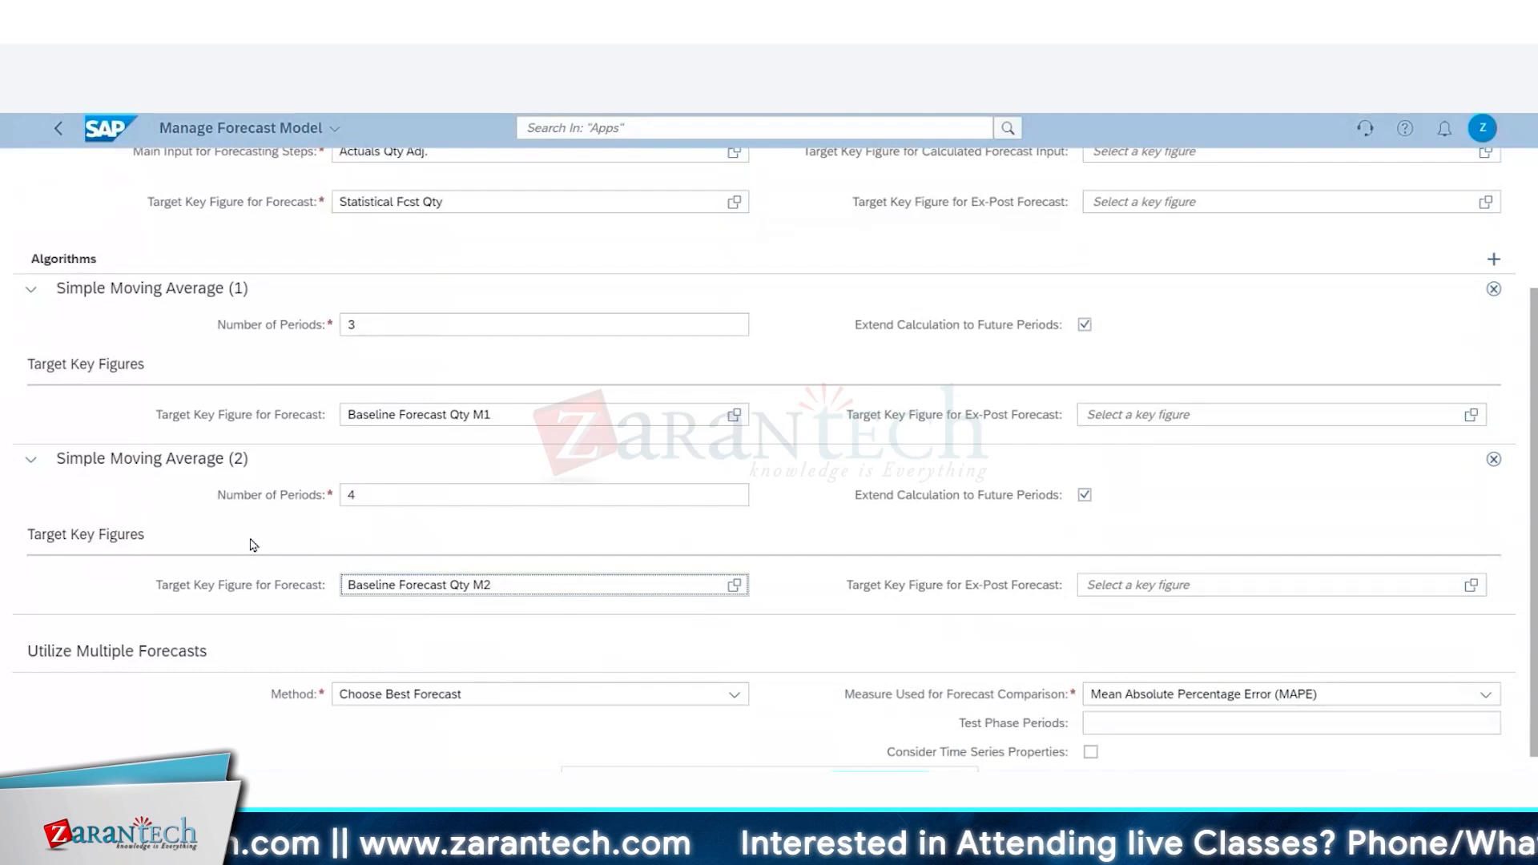
Review the methods available for utilizing multiple forecasts, keeping Choose Best Forecast selected.
{"action": "scroll", "coordinate": [461, 645], "scroll_direction": "down", "scroll_amount": 1}
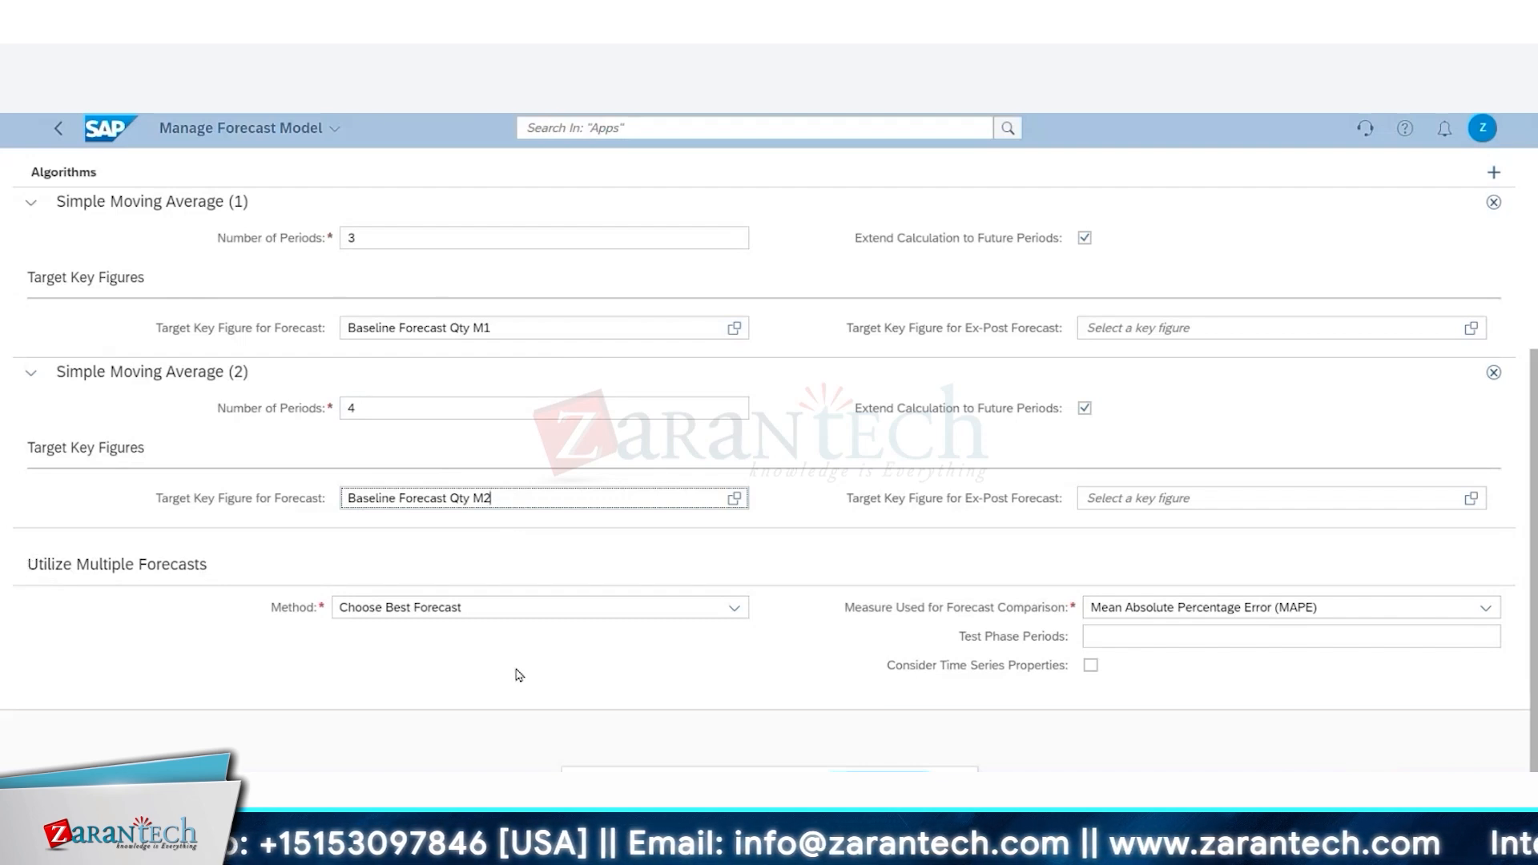
{"action": "left_click", "coordinate": [734, 611]}
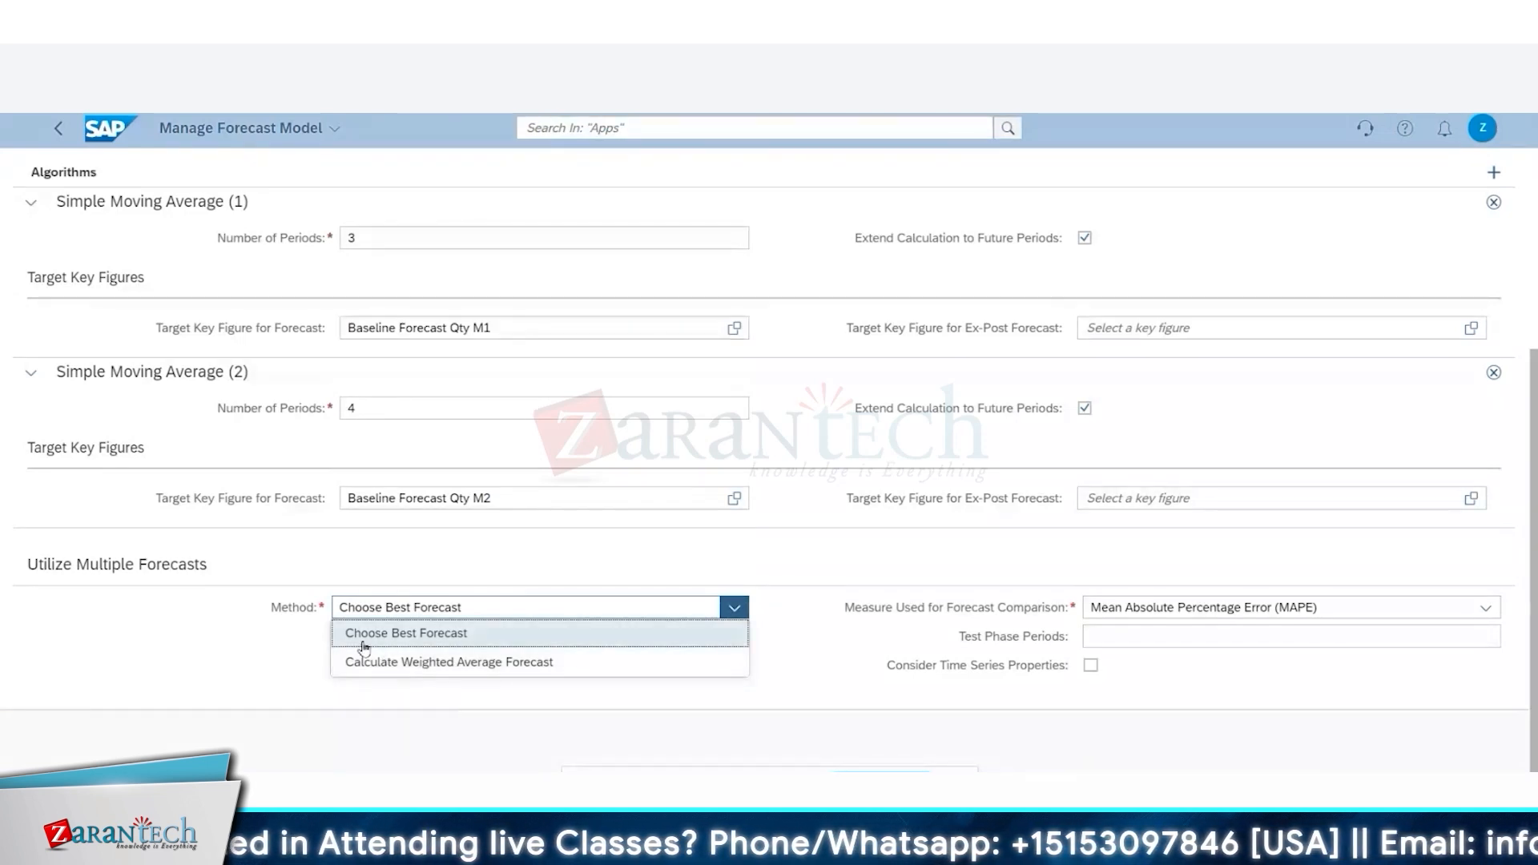
{"action": "left_click", "coordinate": [470, 641]}
{"action": "left_click", "coordinate": [730, 608]}
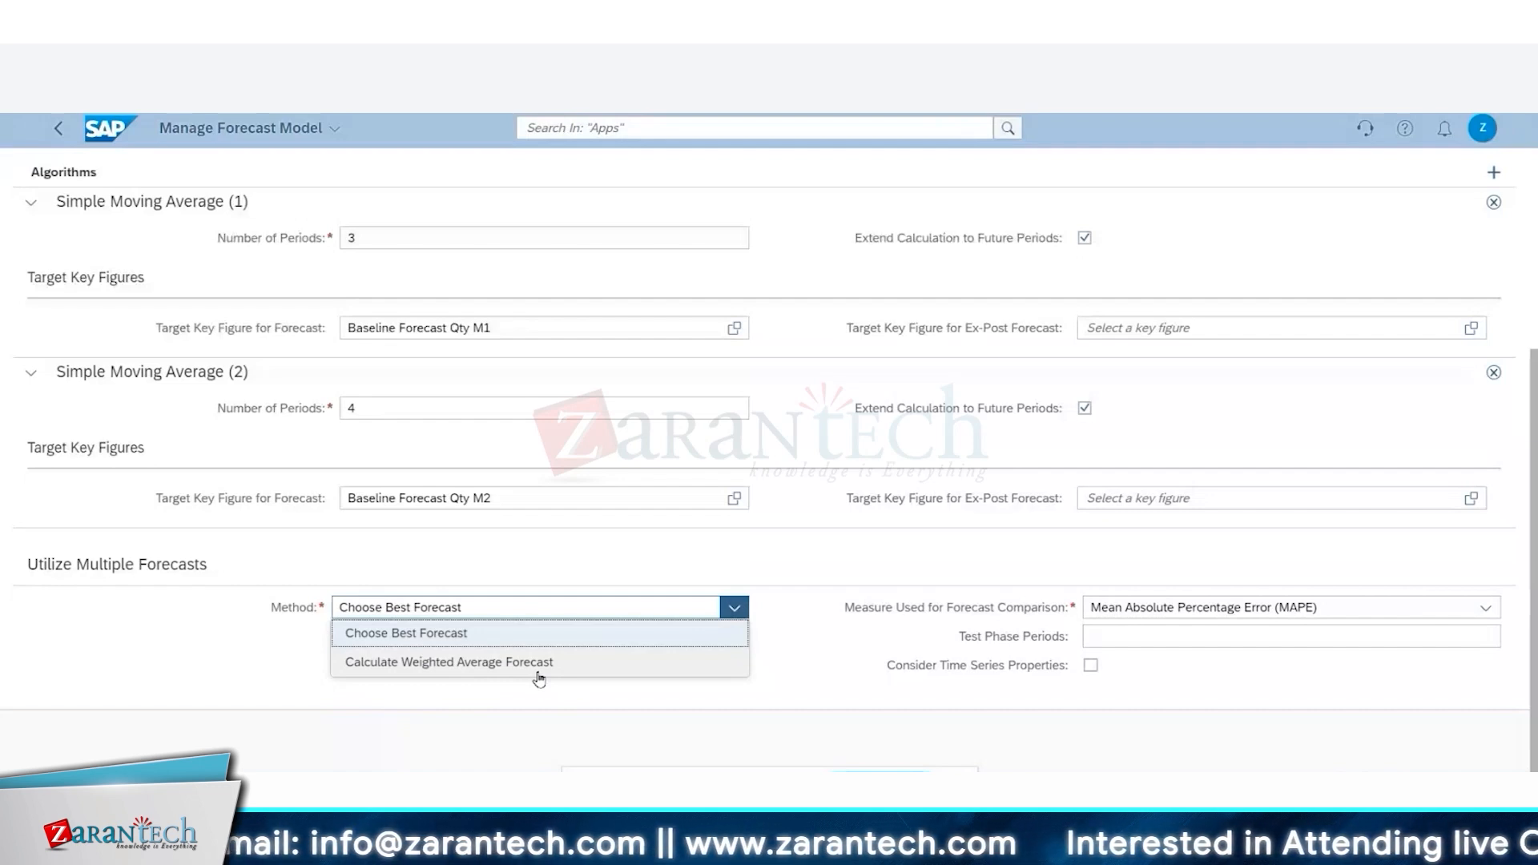
{"action": "left_click", "coordinate": [491, 637]}
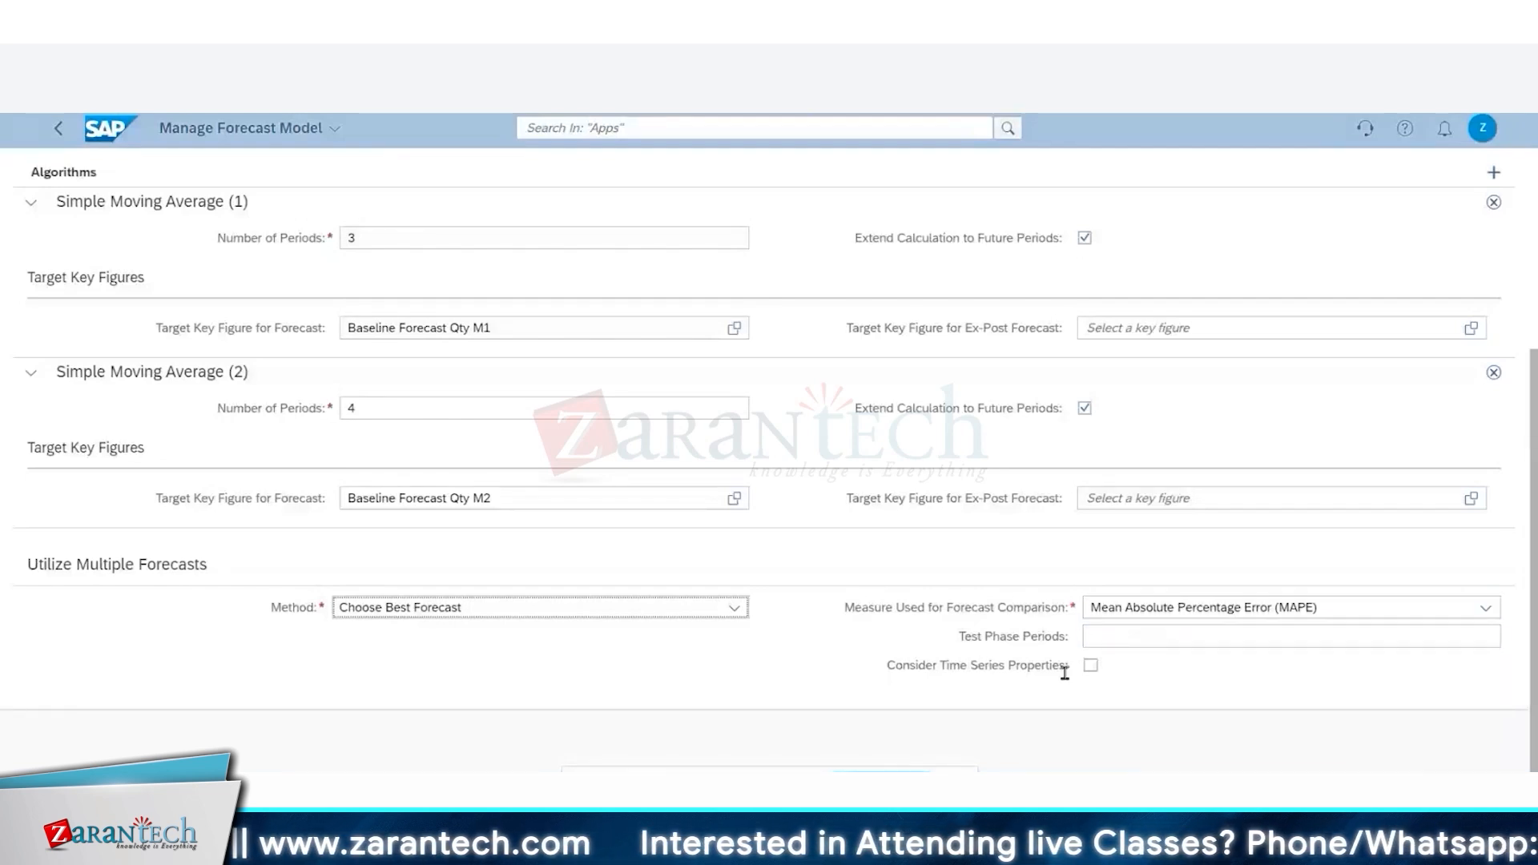
Review the error measures in the postprocessing steps and the key figures available as the MAPE target, leaving the selection as is.
{"action": "scroll", "coordinate": [541, 244], "scroll_direction": "up", "scroll_amount": 3}
{"action": "left_click", "coordinate": [540, 244]}
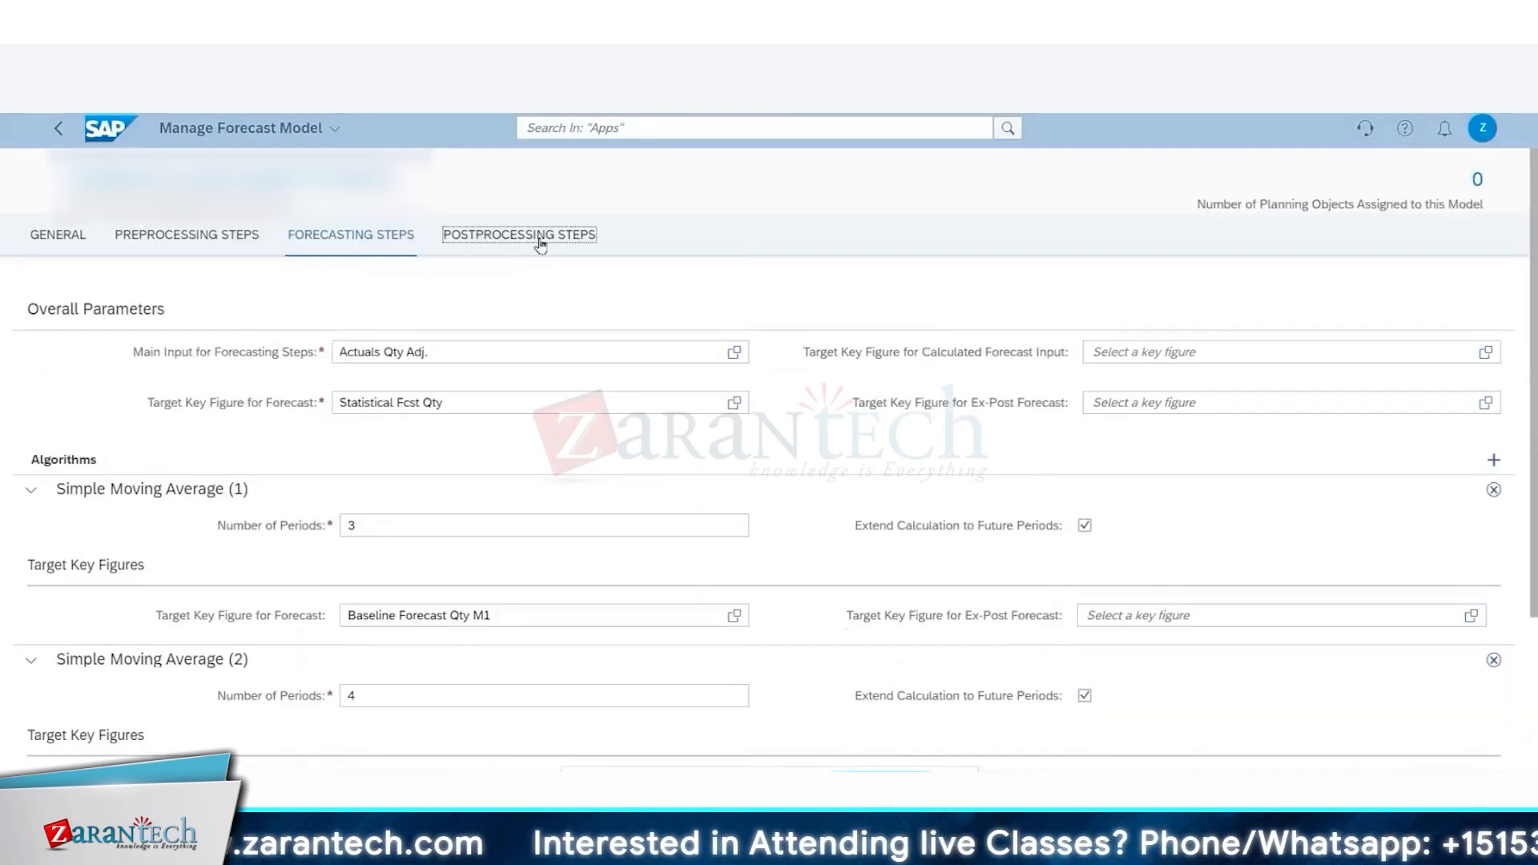
{"action": "scroll", "coordinate": [677, 290], "scroll_direction": "down", "scroll_amount": 1}
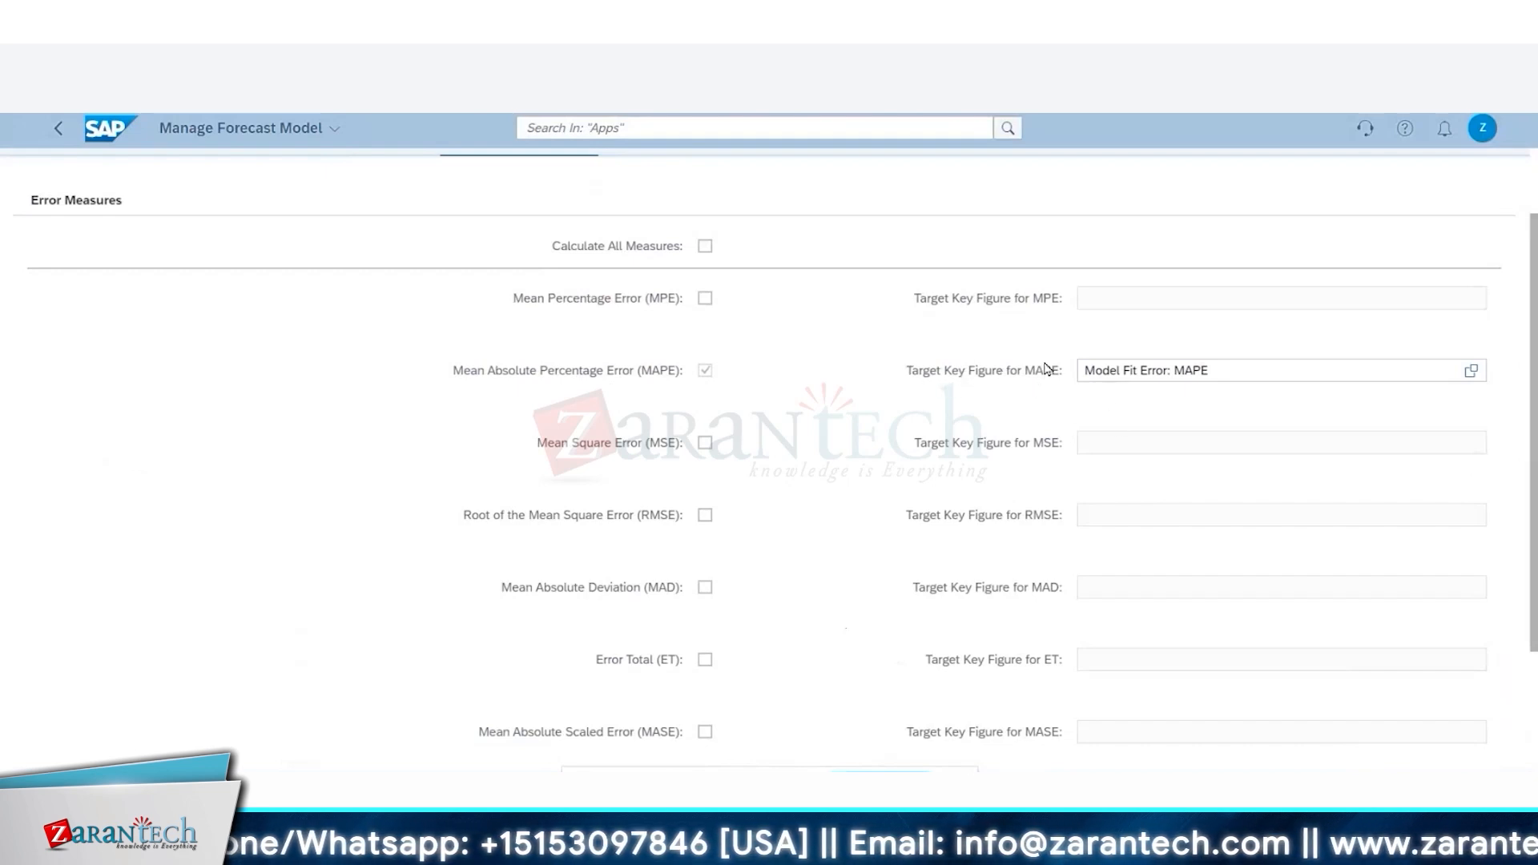
{"action": "left_click", "coordinate": [1473, 373]}
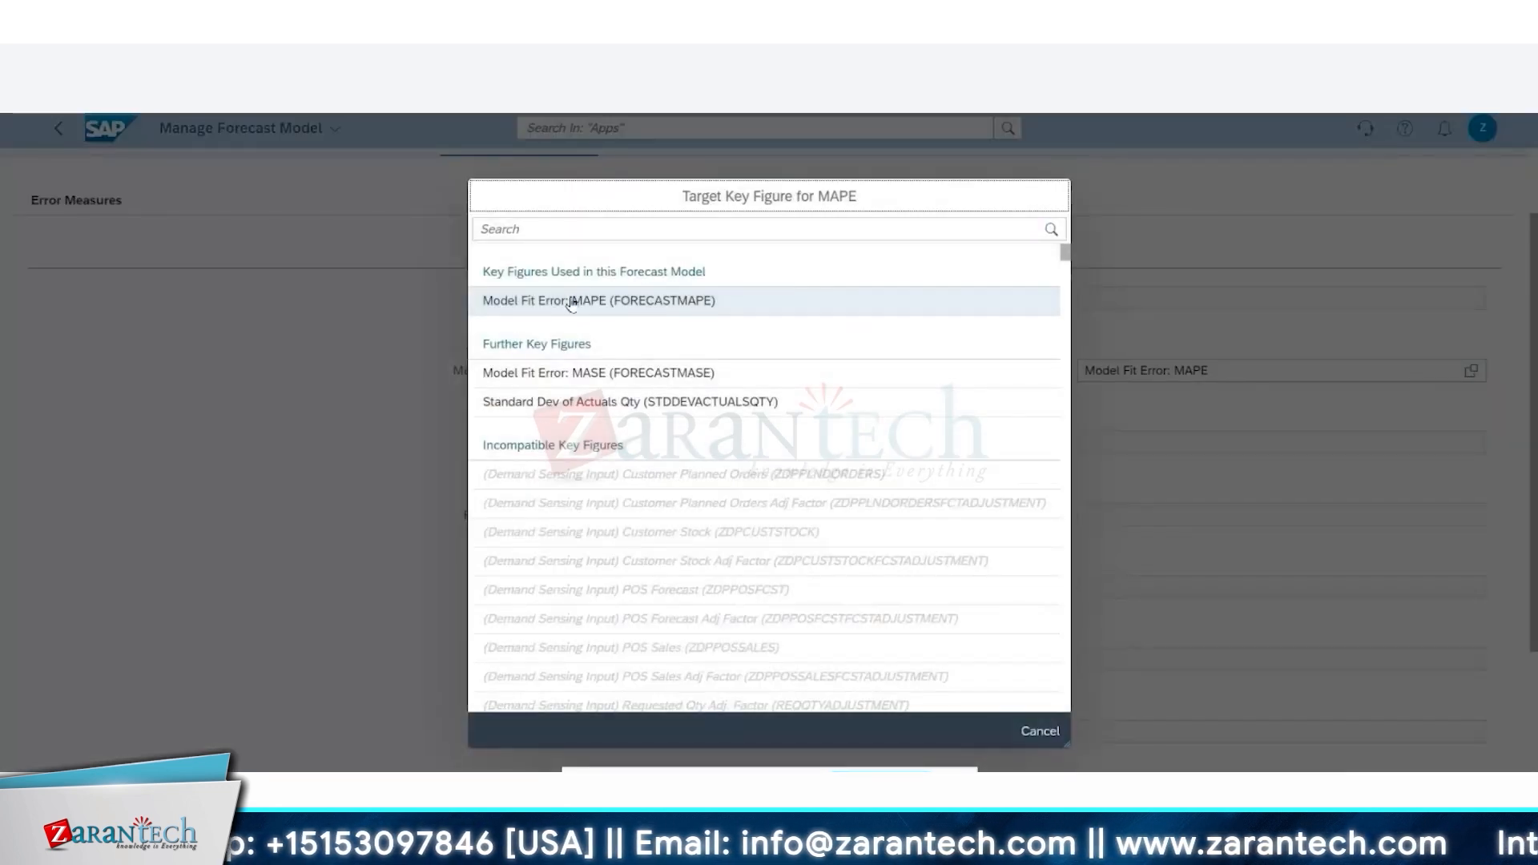
{"action": "left_click", "coordinate": [1041, 731]}
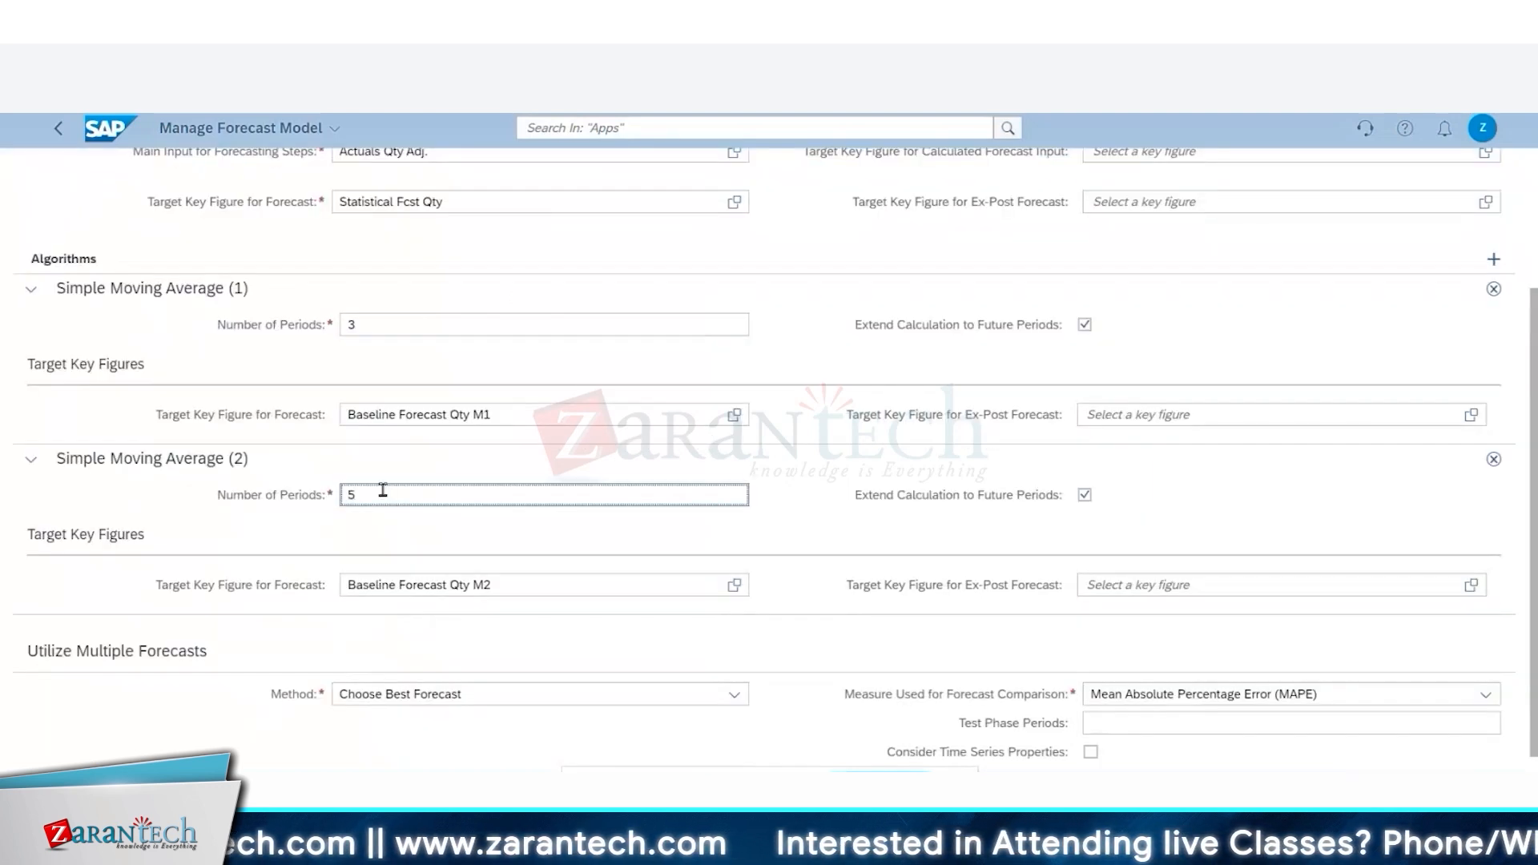
In the forecasting steps, set the number of periods of Simple Moving Average (2) to 5 and review the algorithm settings.
{"action": "scroll", "coordinate": [855, 641], "scroll_direction": "down", "scroll_amount": 1}
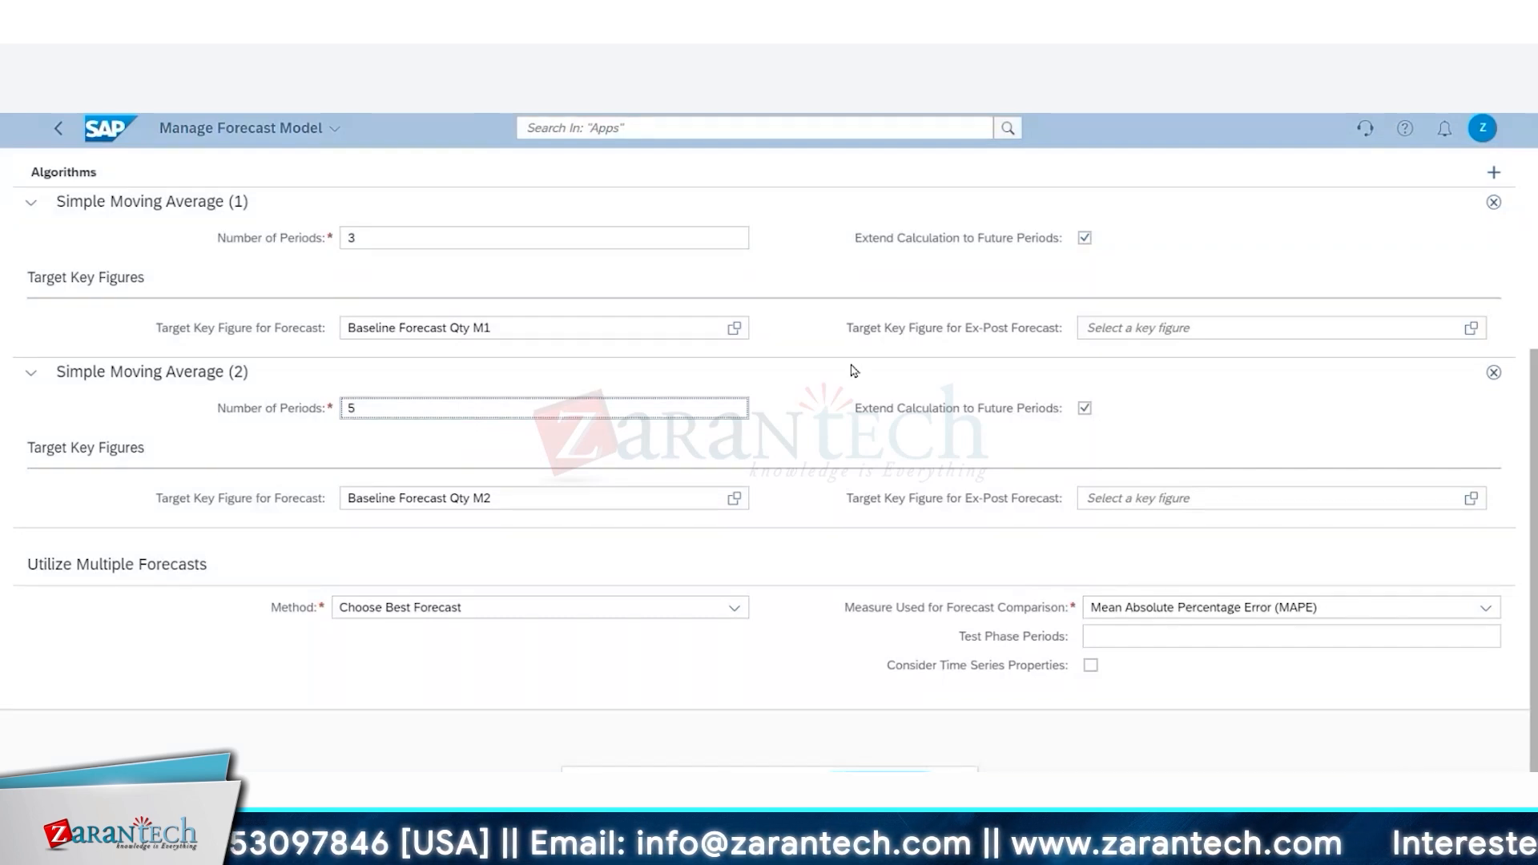
{"action": "scroll", "coordinate": [851, 369], "scroll_direction": "up", "scroll_amount": 3}
{"action": "scroll", "coordinate": [854, 370], "scroll_direction": "up", "scroll_amount": 1}
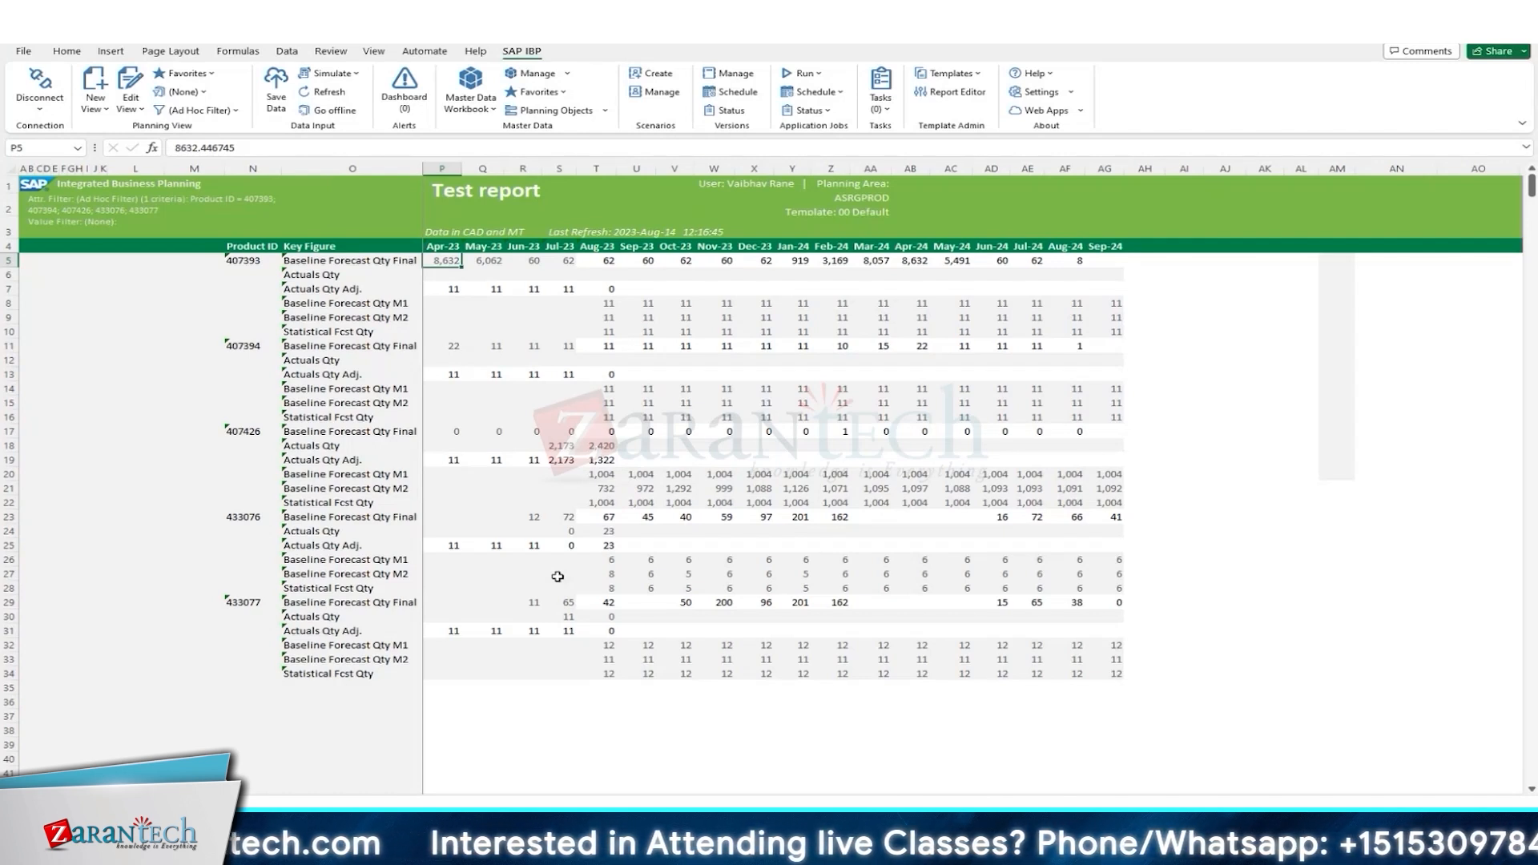
Switch to the Excel planning view and edit its time settings so the monthly periods start from Jan-23.
{"action": "left_click", "coordinate": [130, 87]}
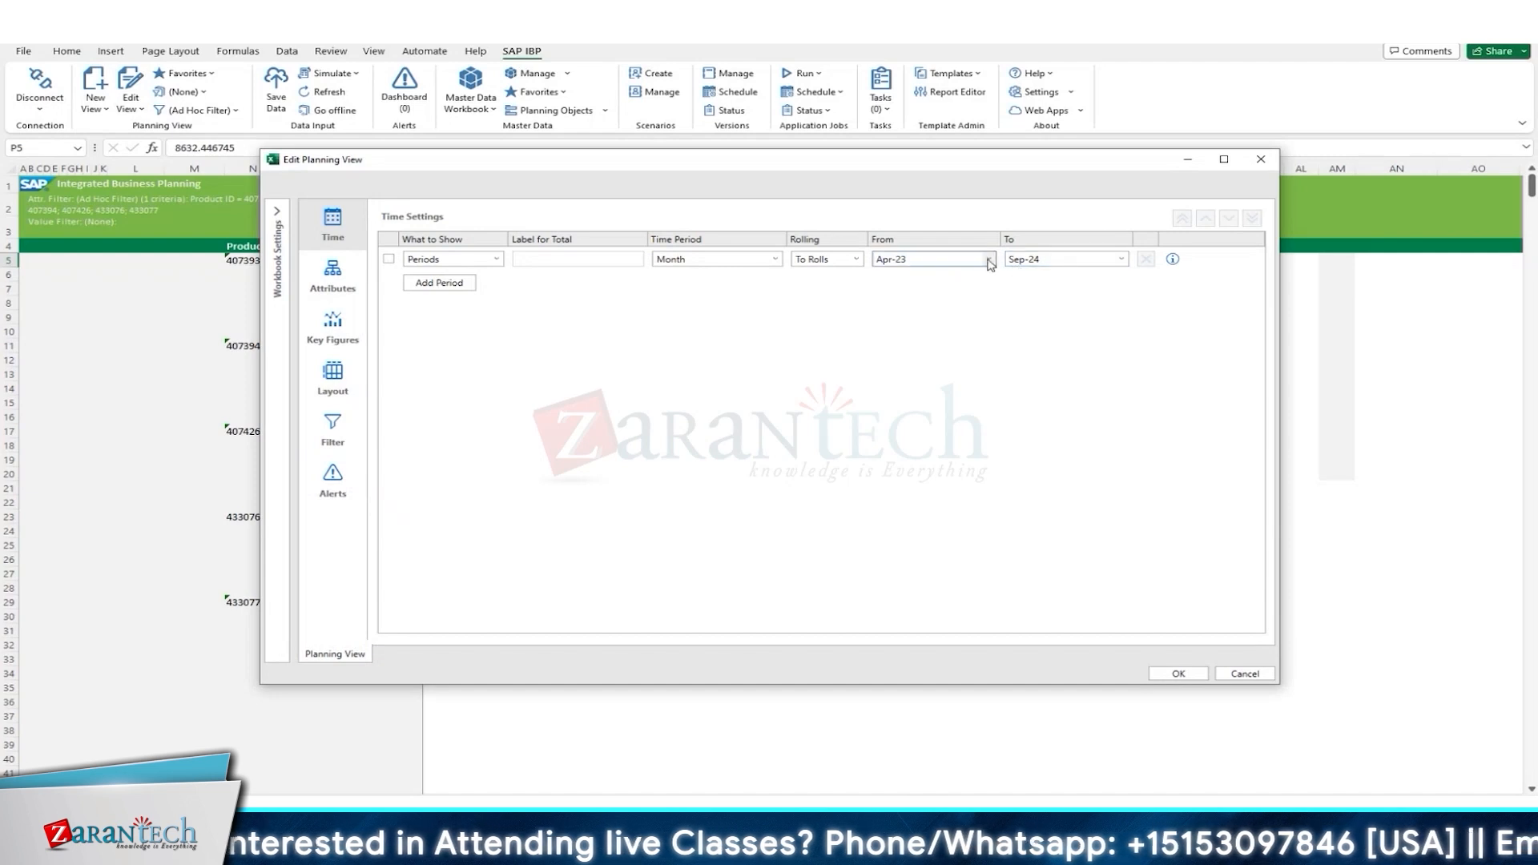
{"action": "left_click", "coordinate": [1179, 674]}
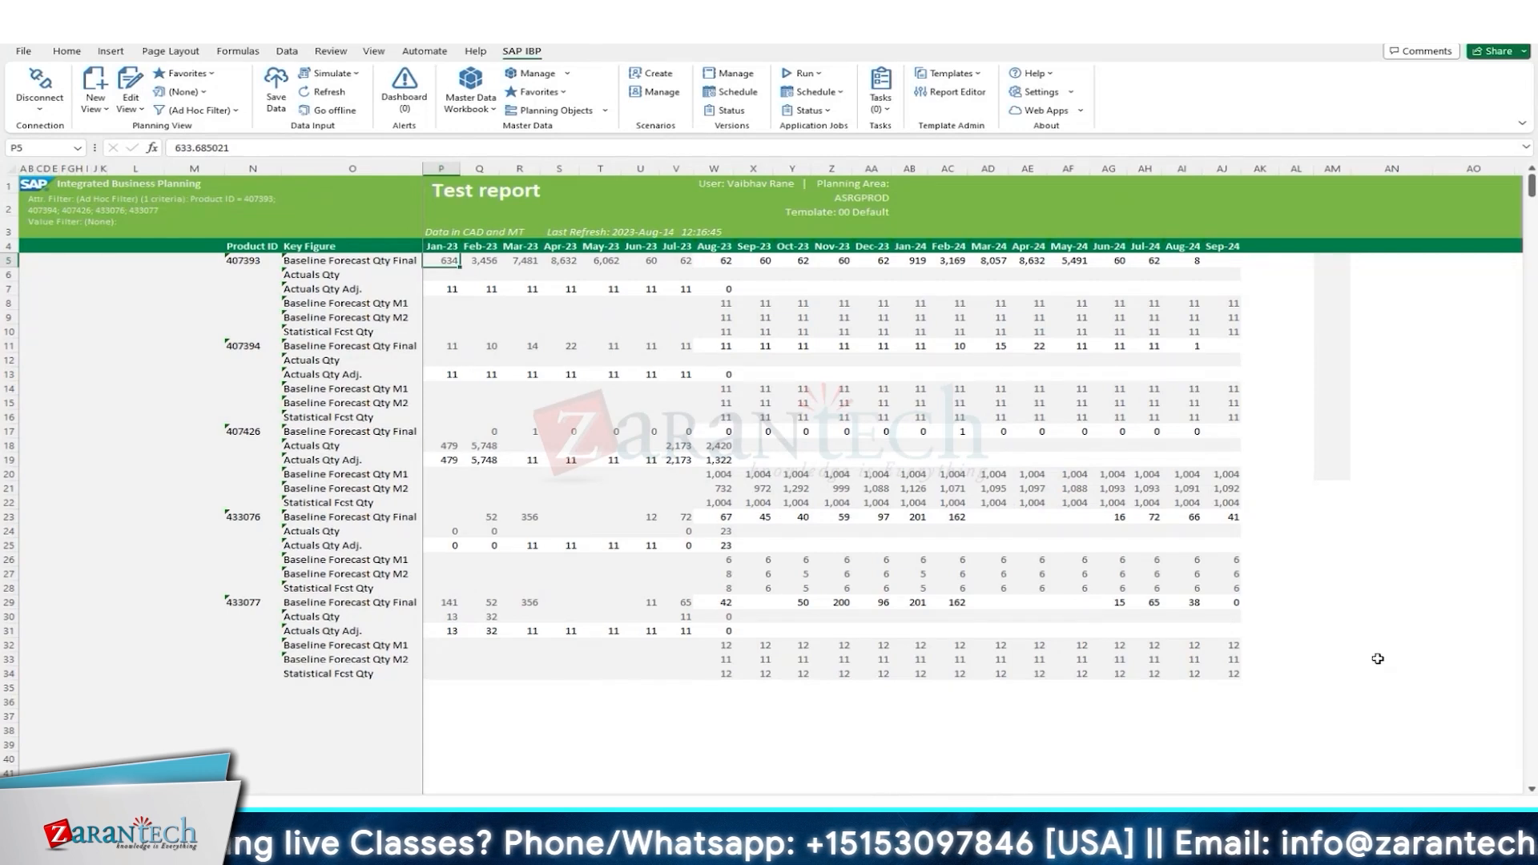
Set up a one-time Statistical Forecasting run at Product ID and Month level with the forecast model SAMEEROUTLIERCORRECTIONNEW.
{"action": "left_click", "coordinate": [822, 75]}
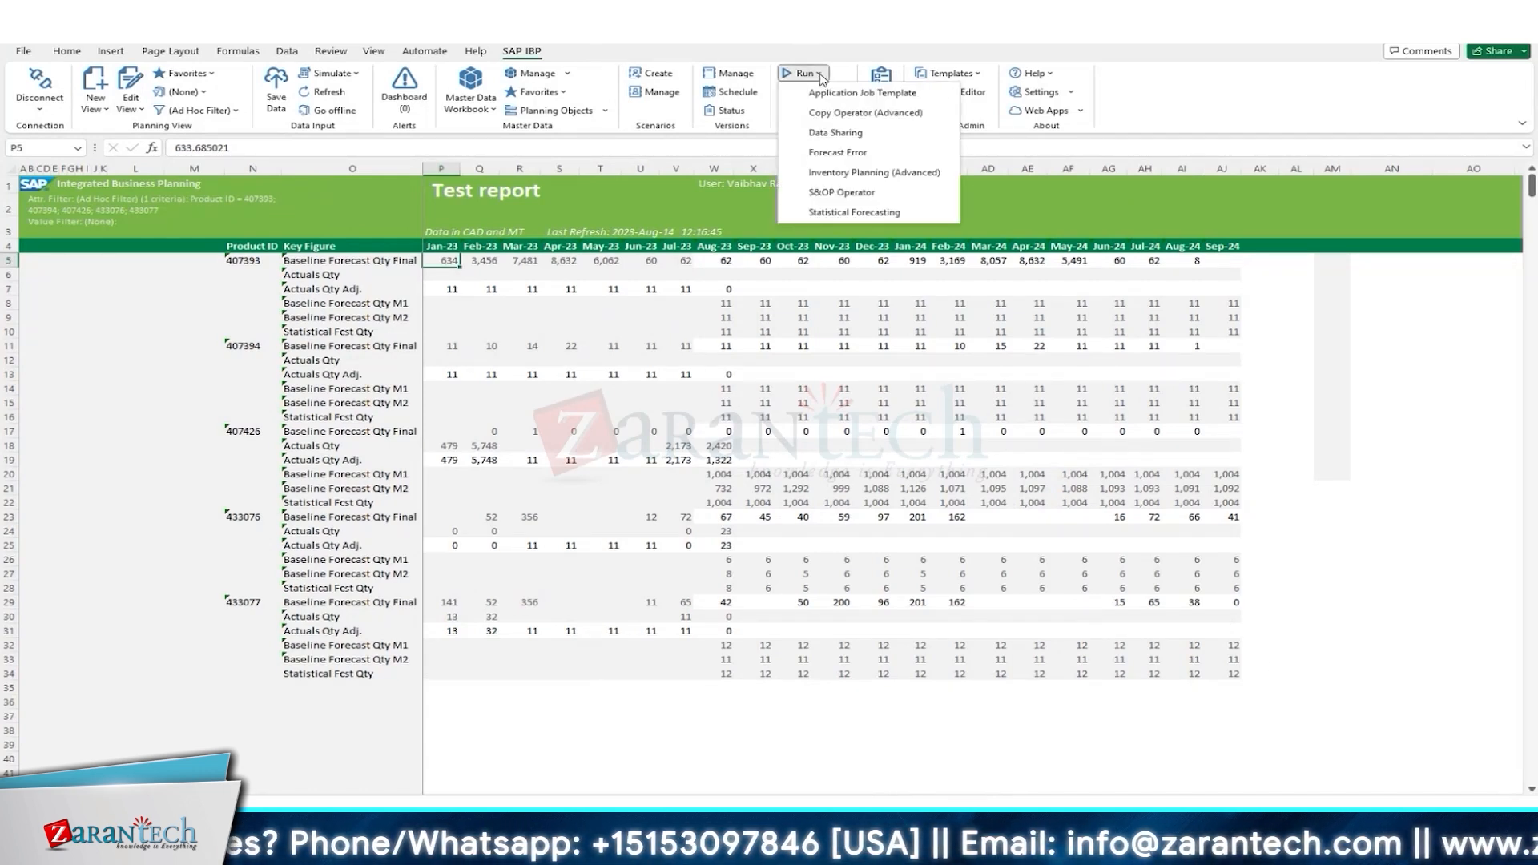
{"action": "left_click", "coordinate": [833, 215]}
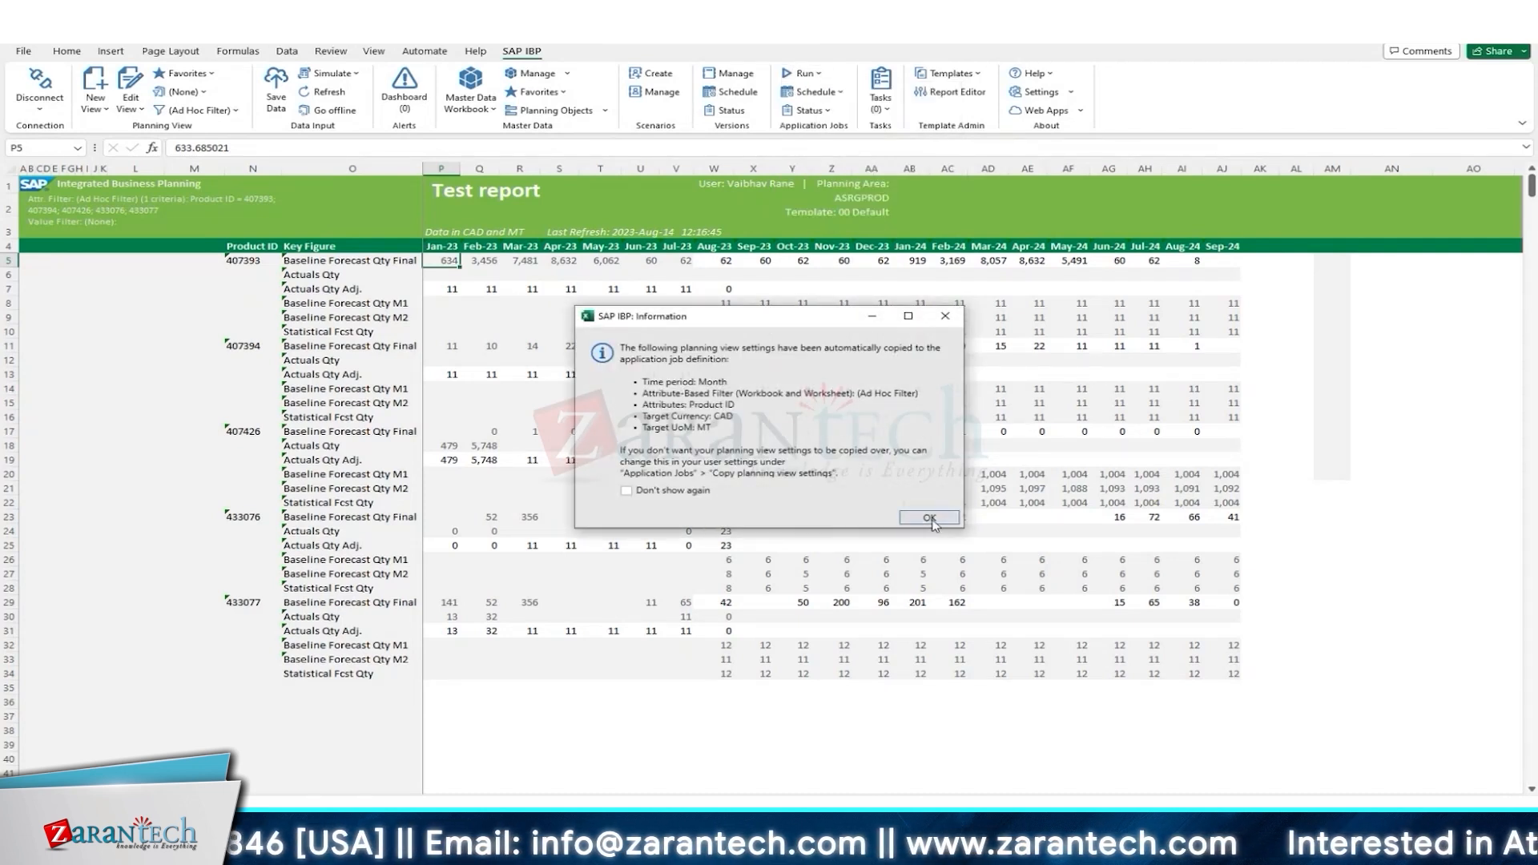
{"action": "left_click", "coordinate": [929, 519]}
{"action": "left_click", "coordinate": [762, 459]}
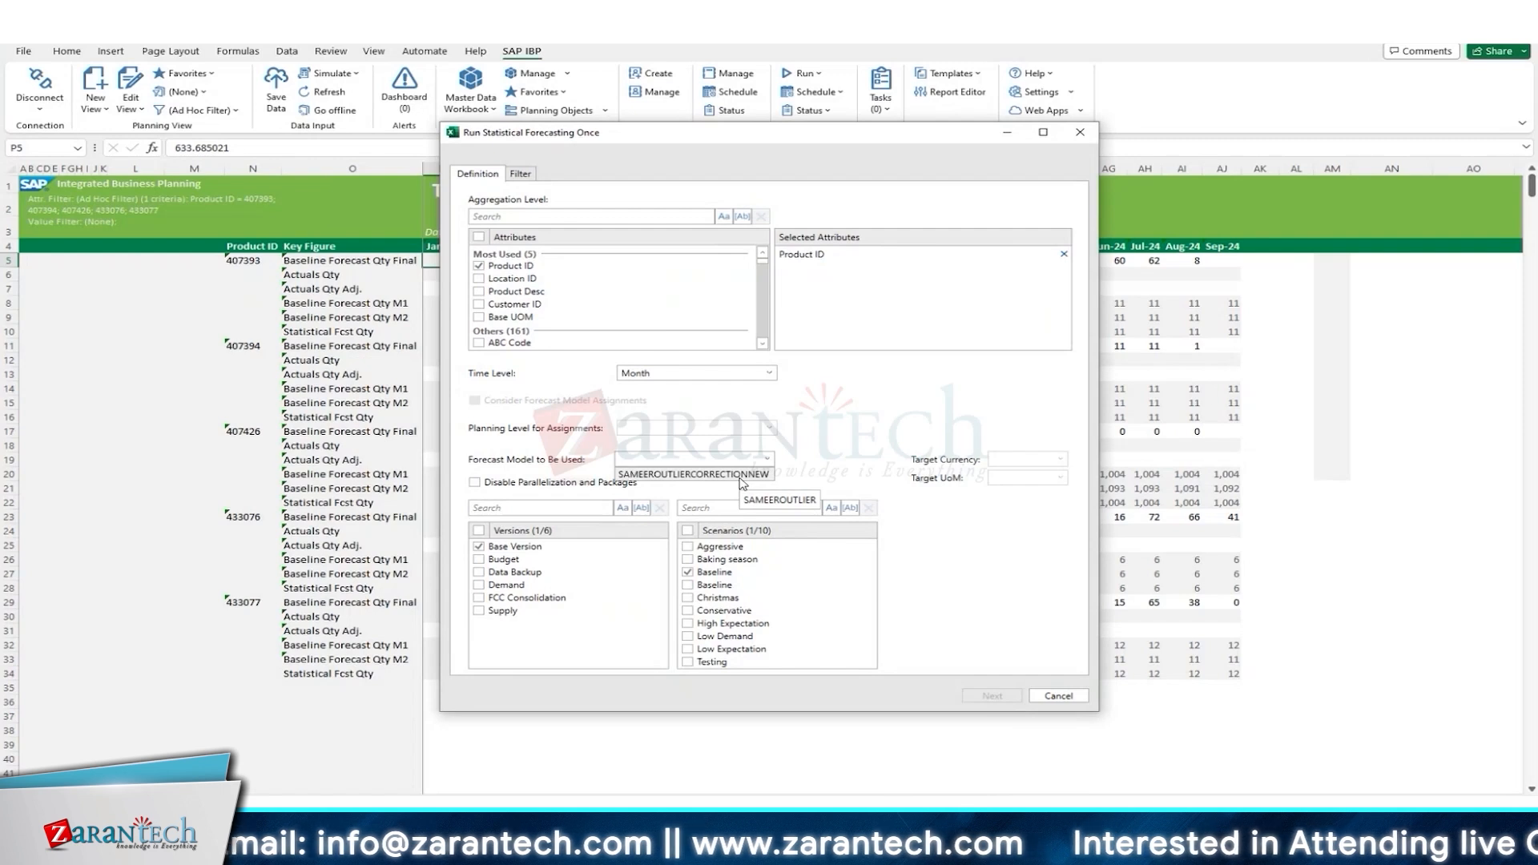
{"action": "left_click", "coordinate": [850, 439]}
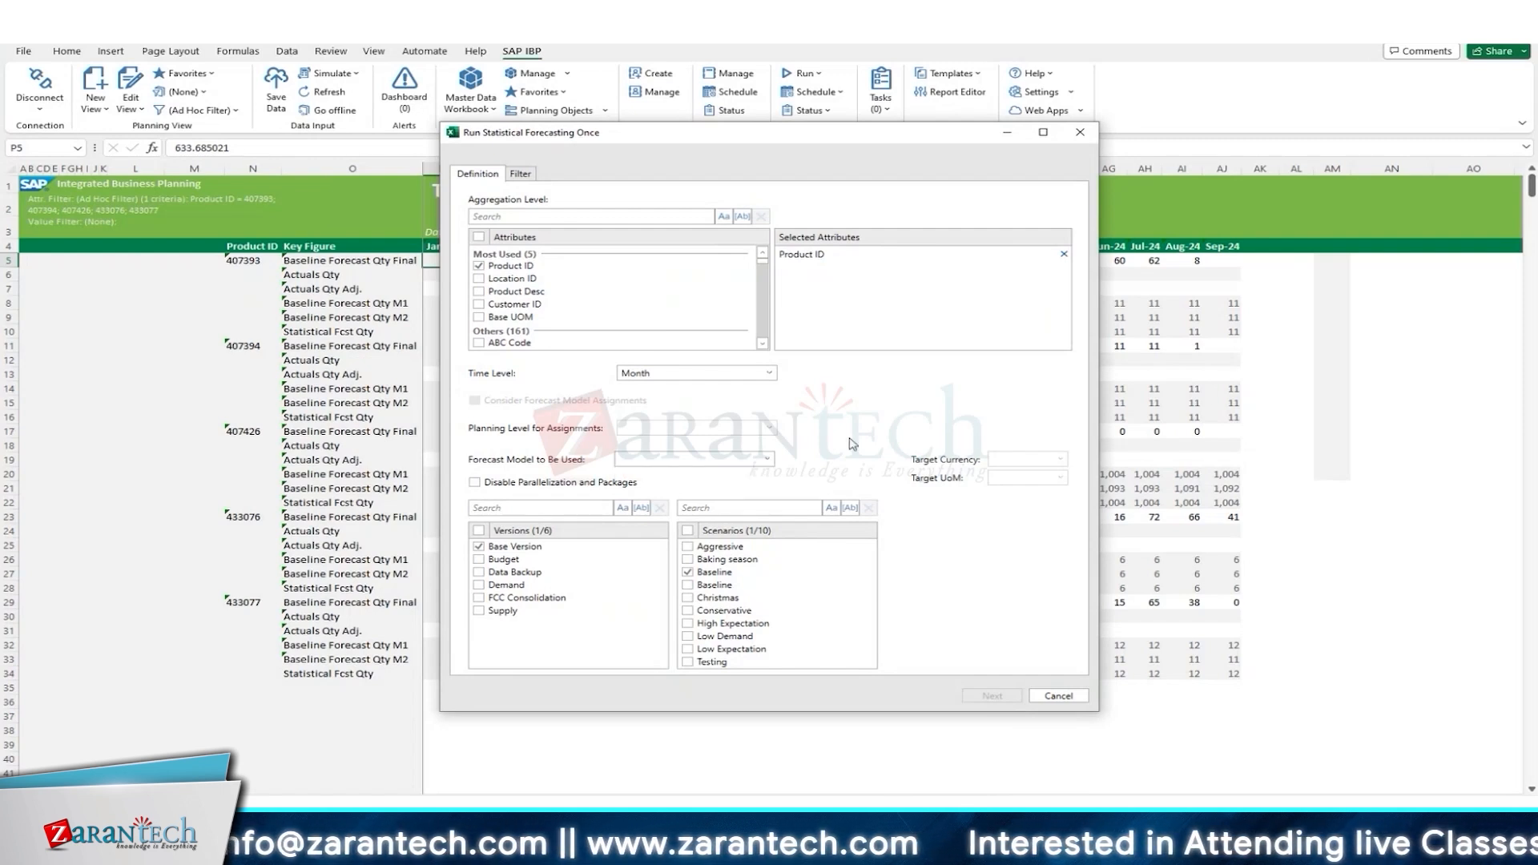
{"action": "left_click", "coordinate": [755, 463]}
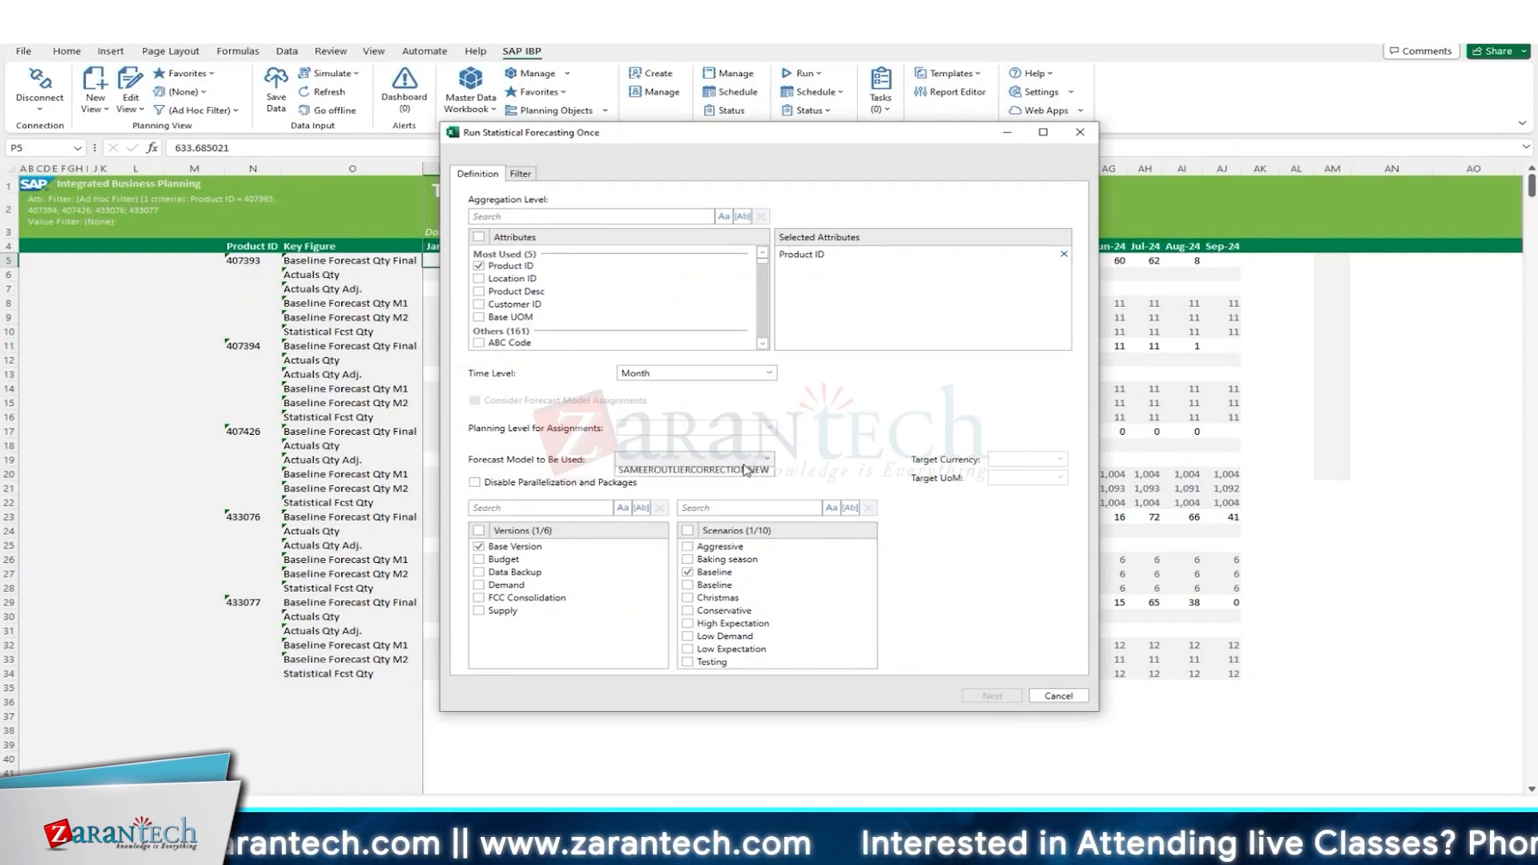
{"action": "left_click", "coordinate": [727, 480]}
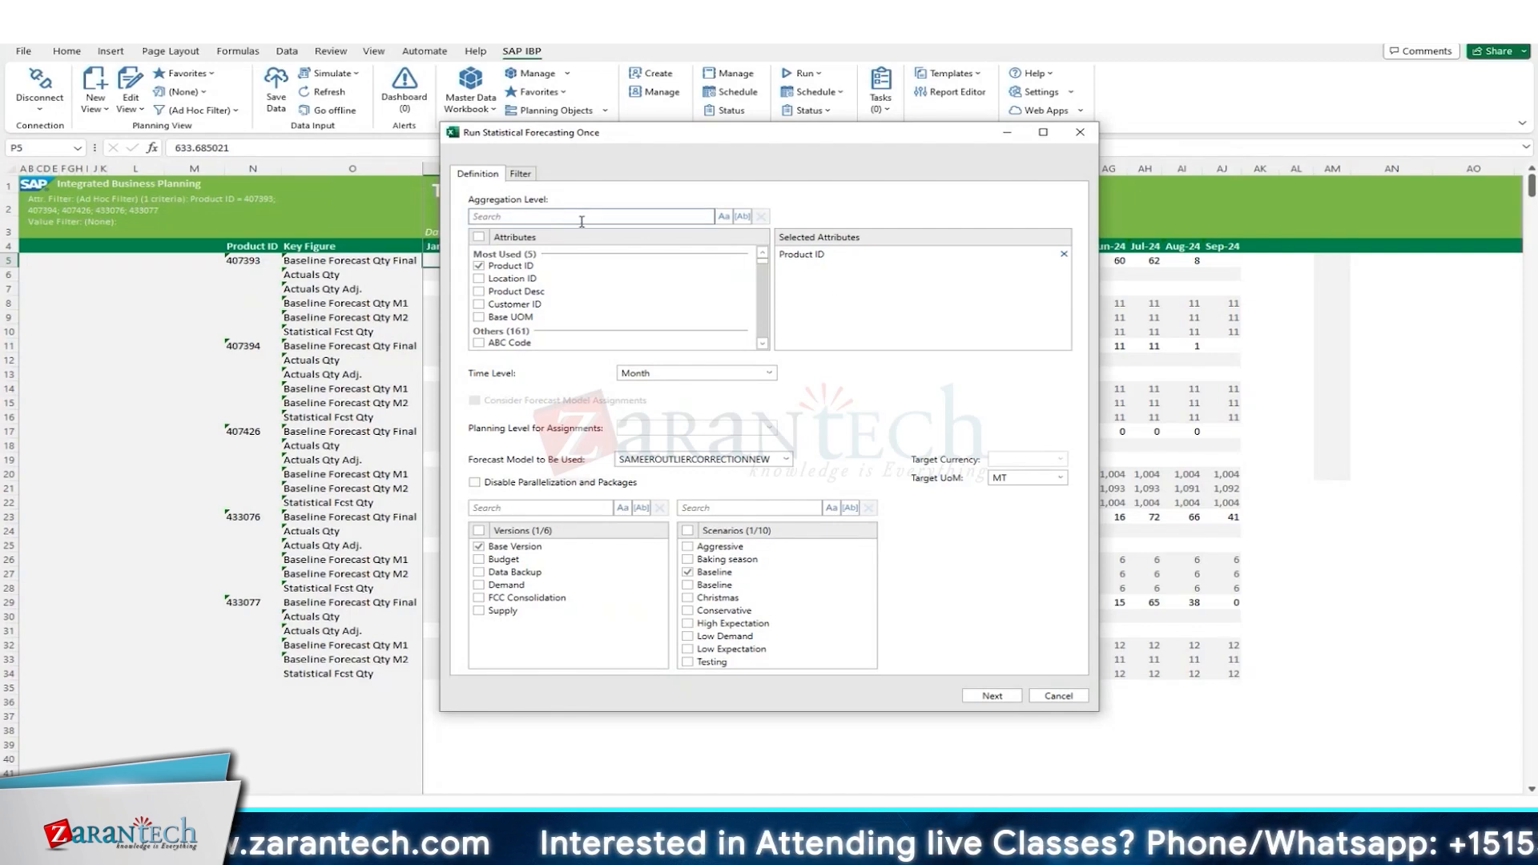
Check the filter of the statistical forecasting job and run it for the Base Version without a reason code.
{"action": "left_click", "coordinate": [520, 173]}
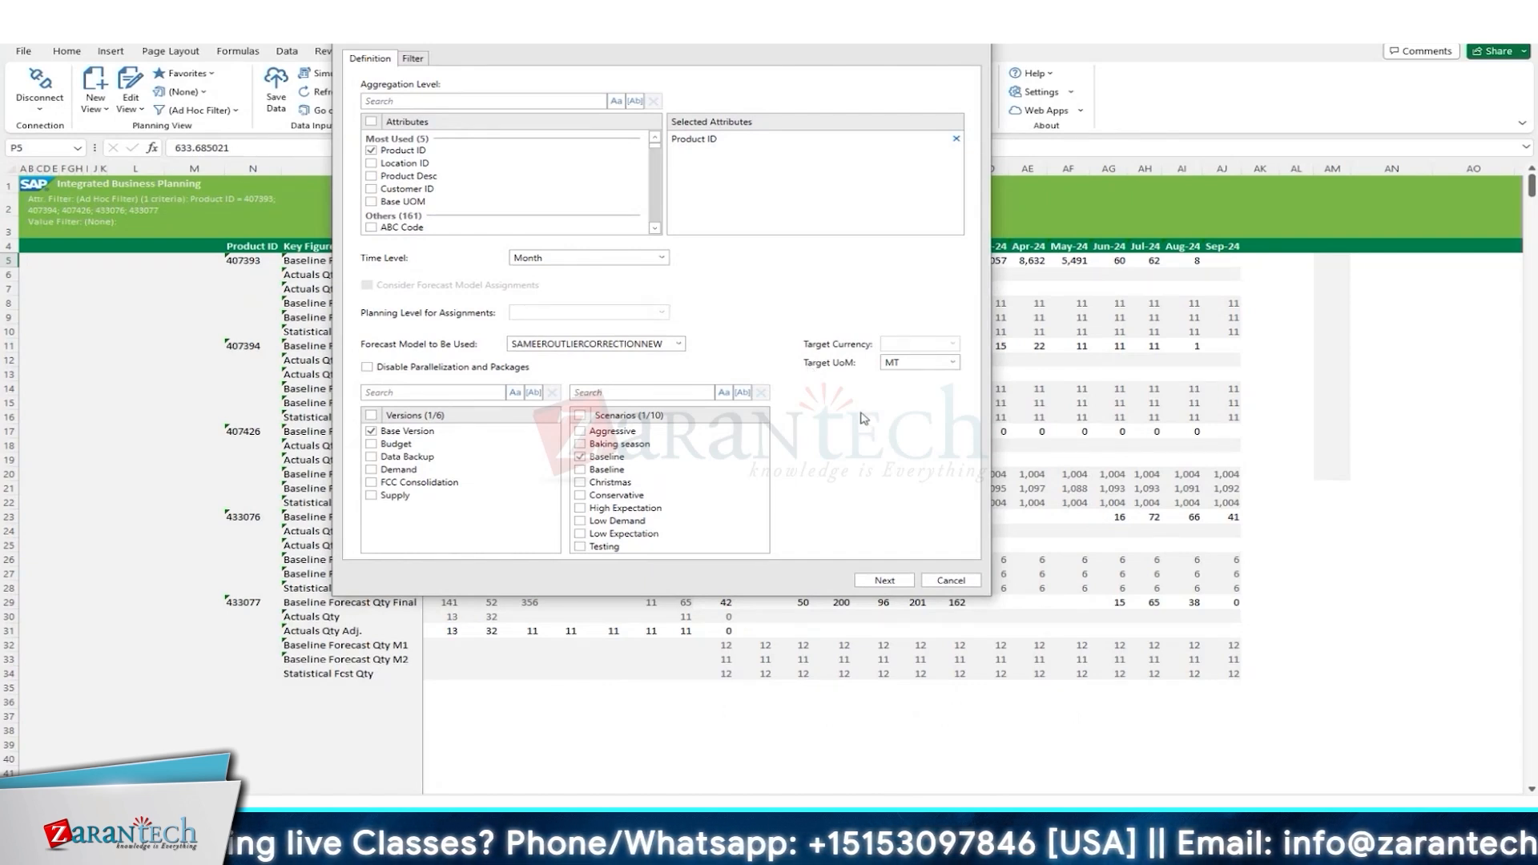
{"action": "left_click", "coordinate": [885, 580]}
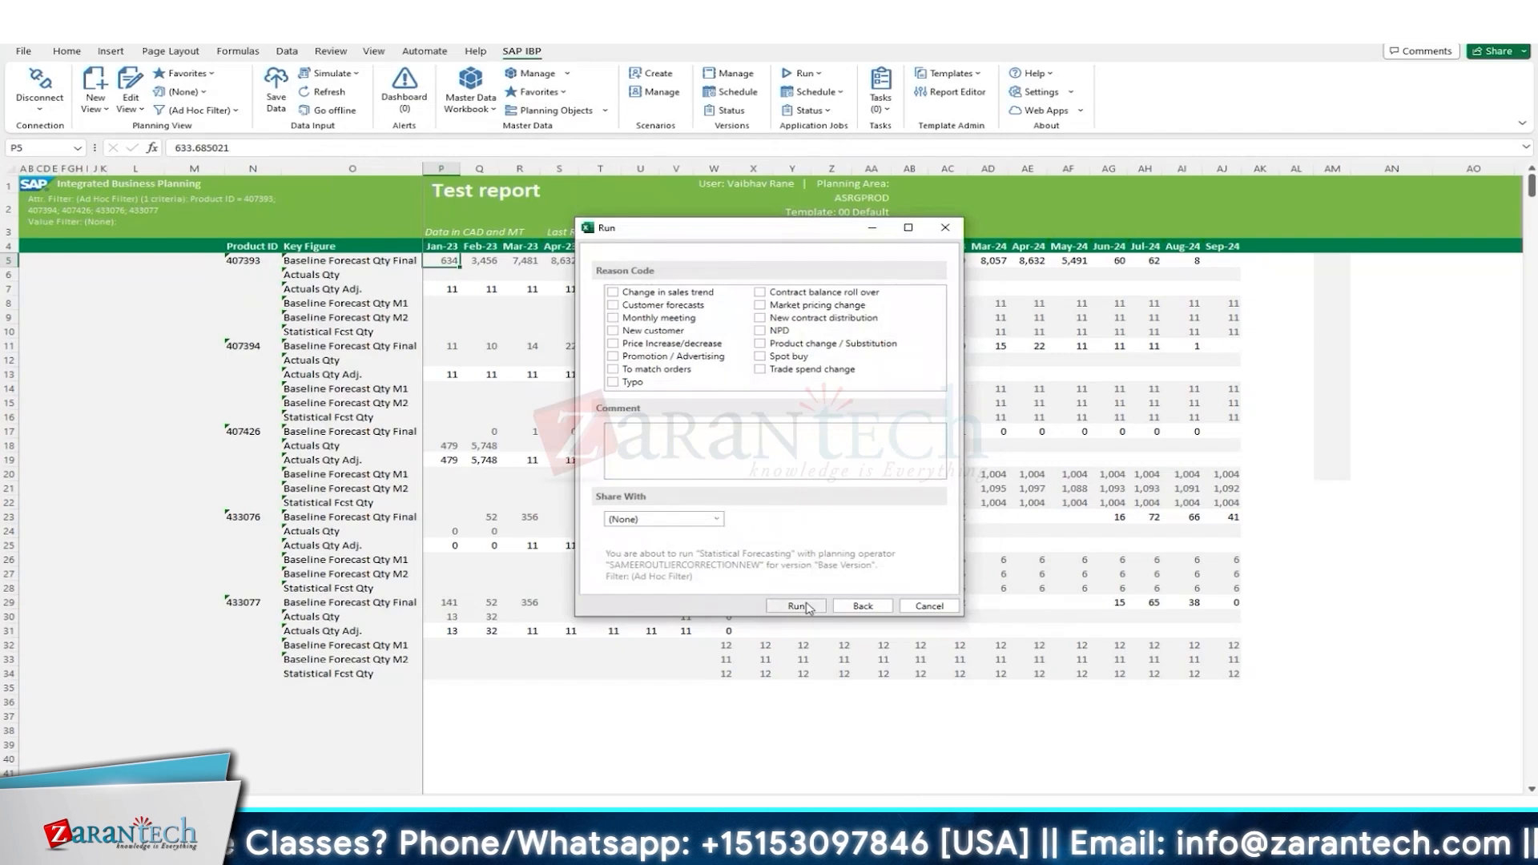
{"action": "left_click", "coordinate": [808, 607]}
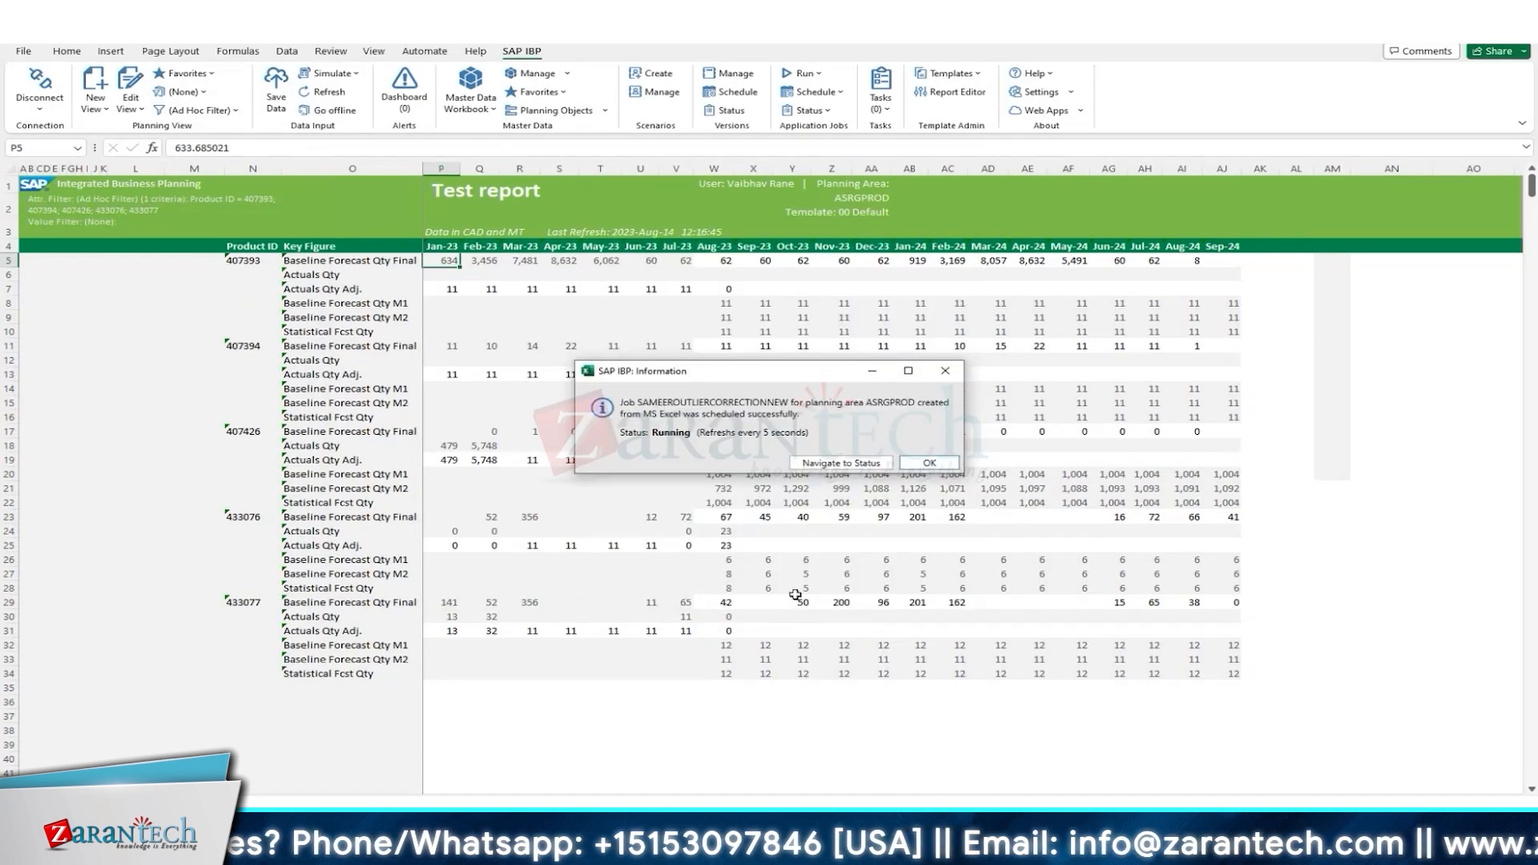
Monitor the forecasting job in the status list until it finishes, close the list and refresh the planning view data.
{"action": "left_click", "coordinate": [841, 463]}
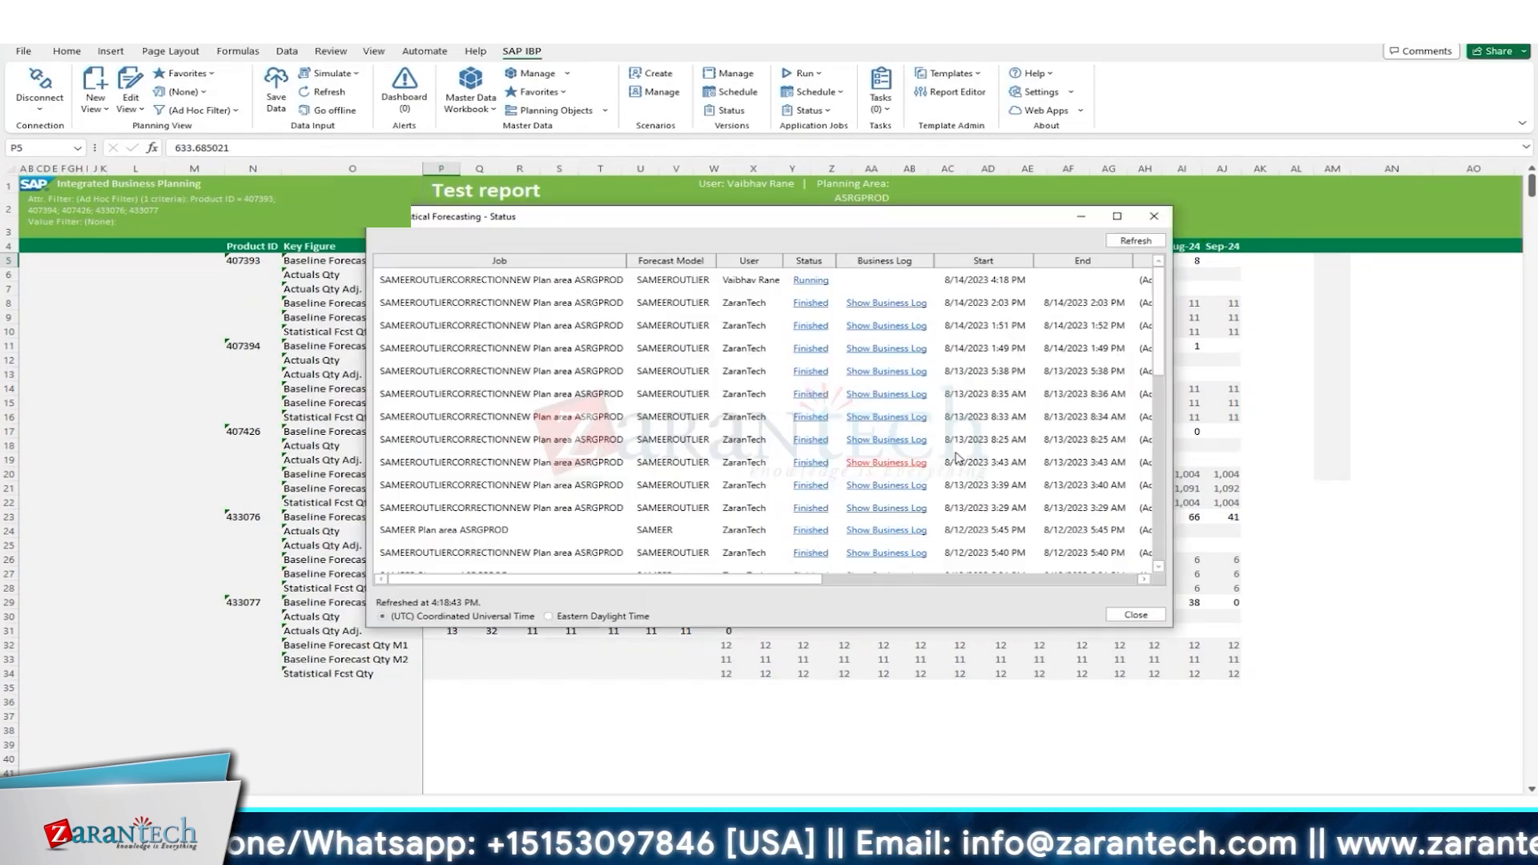
{"action": "left_click", "coordinate": [1128, 241]}
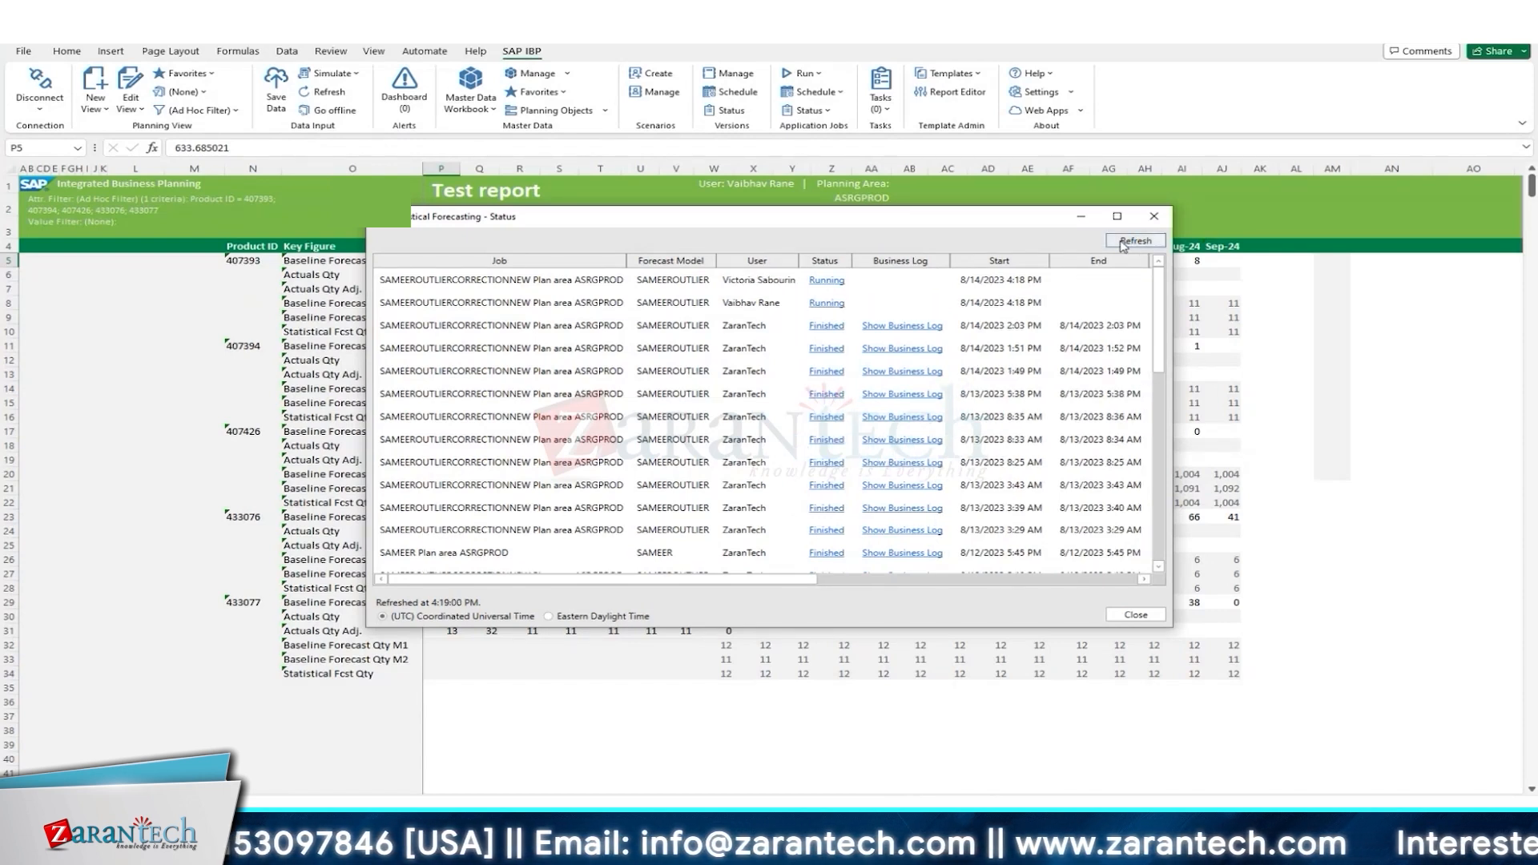
{"action": "left_click", "coordinate": [1124, 244]}
{"action": "left_click", "coordinate": [1124, 244]}
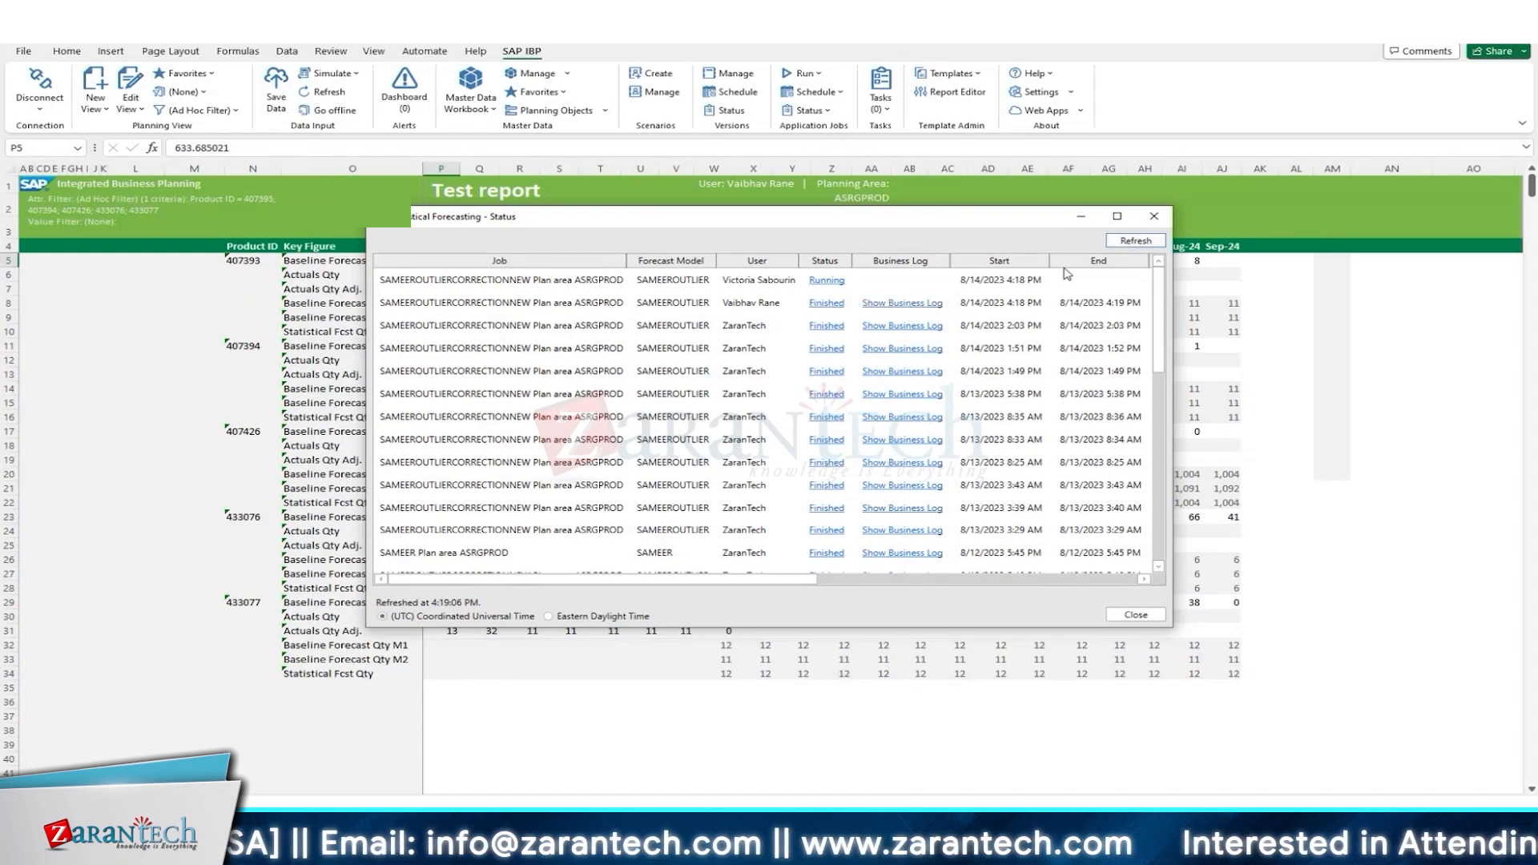
{"action": "left_click", "coordinate": [1154, 218]}
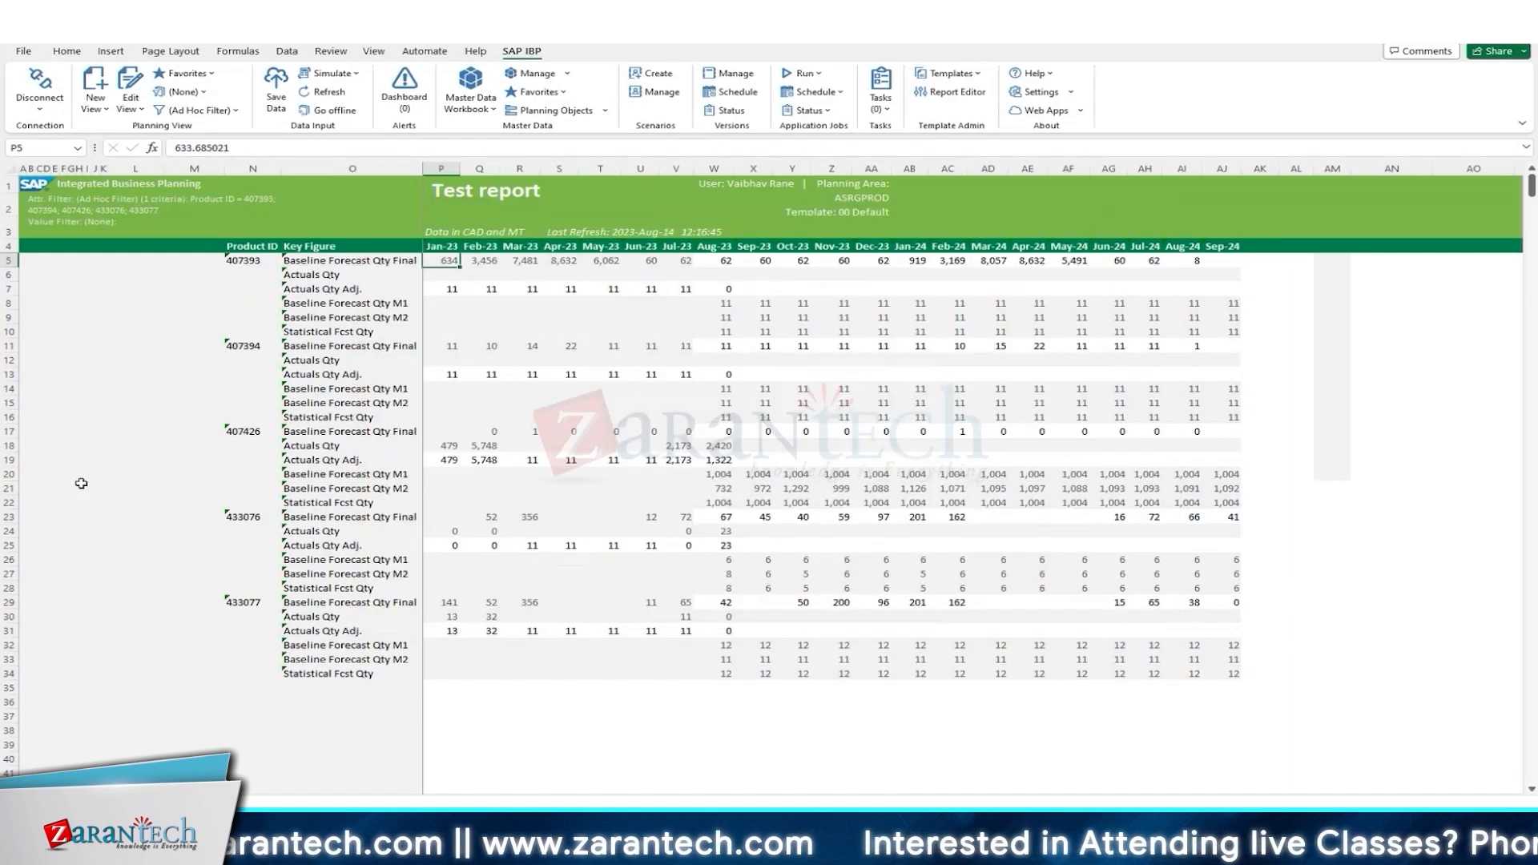
{"action": "left_click", "coordinate": [329, 95]}
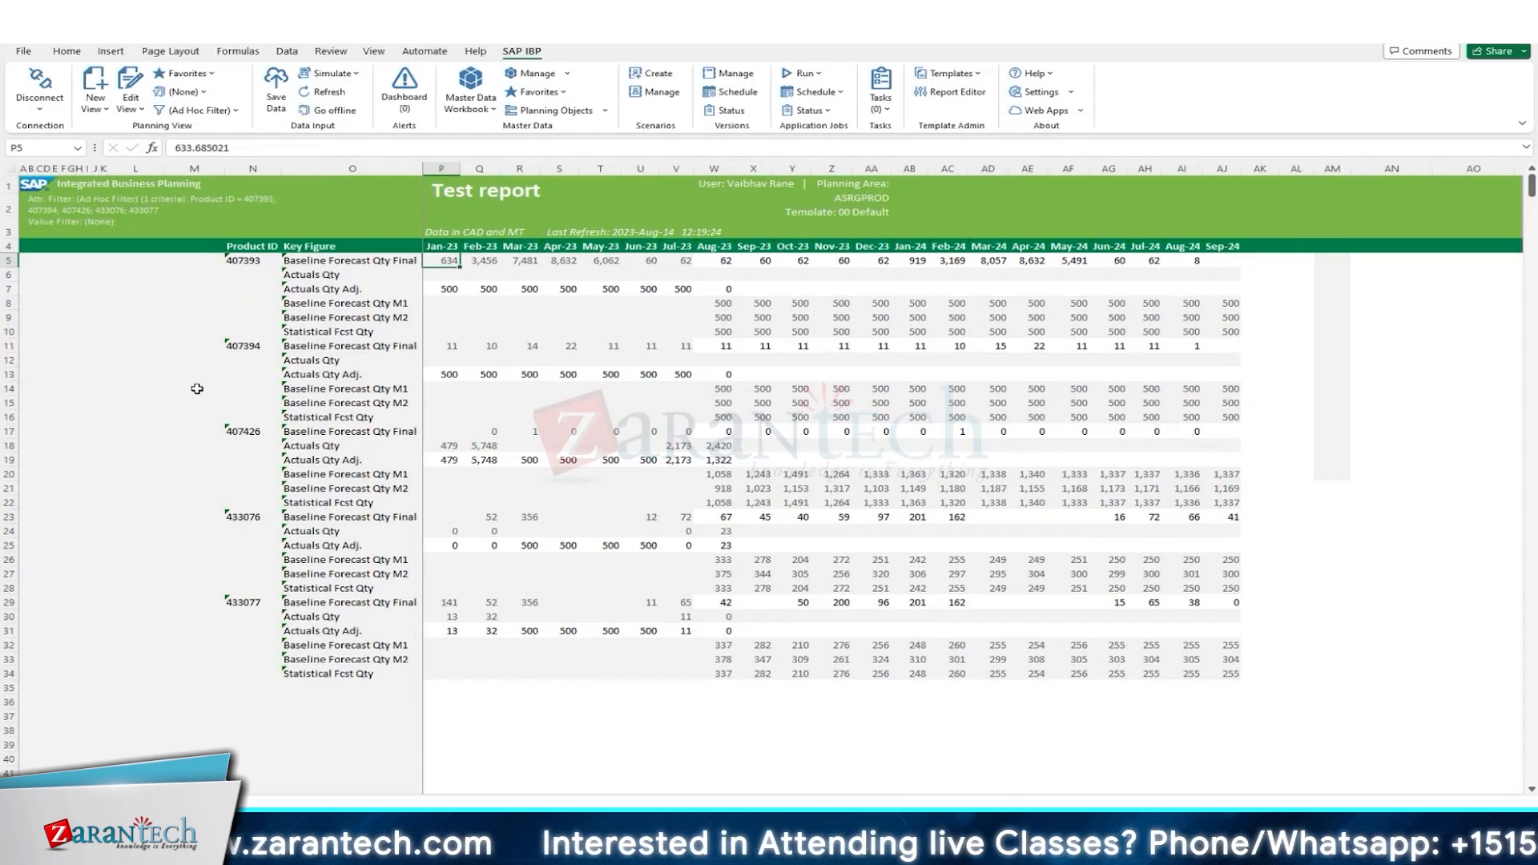
Examine the Actuals Qty and Actuals Qty Adj. rows of product 407393 and the Baseline Forecast Qty Final row of product 407426.
{"action": "left_click", "coordinate": [10, 275]}
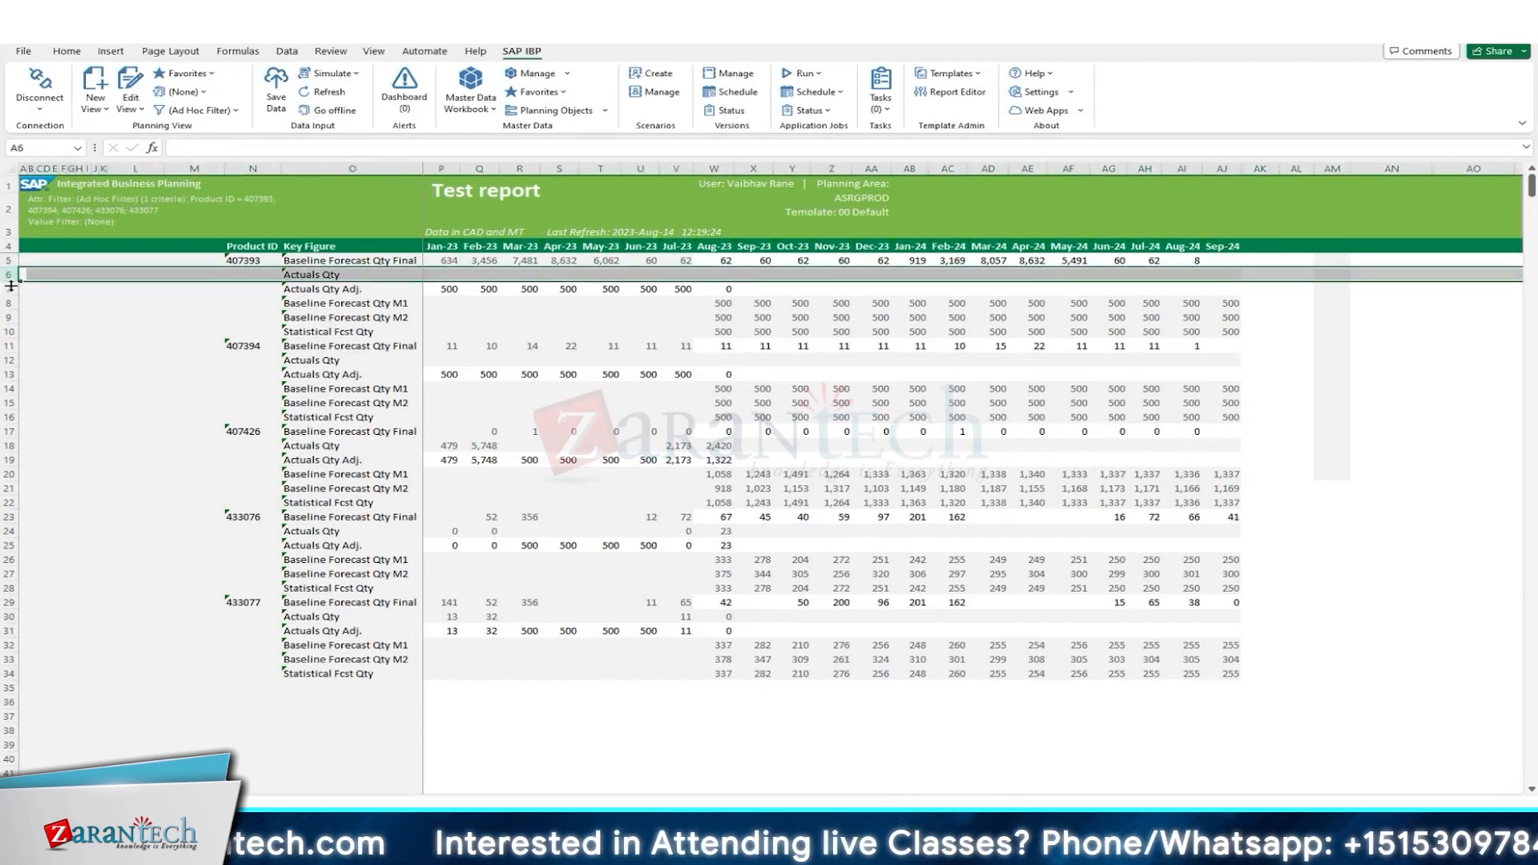
{"action": "left_click", "coordinate": [11, 290]}
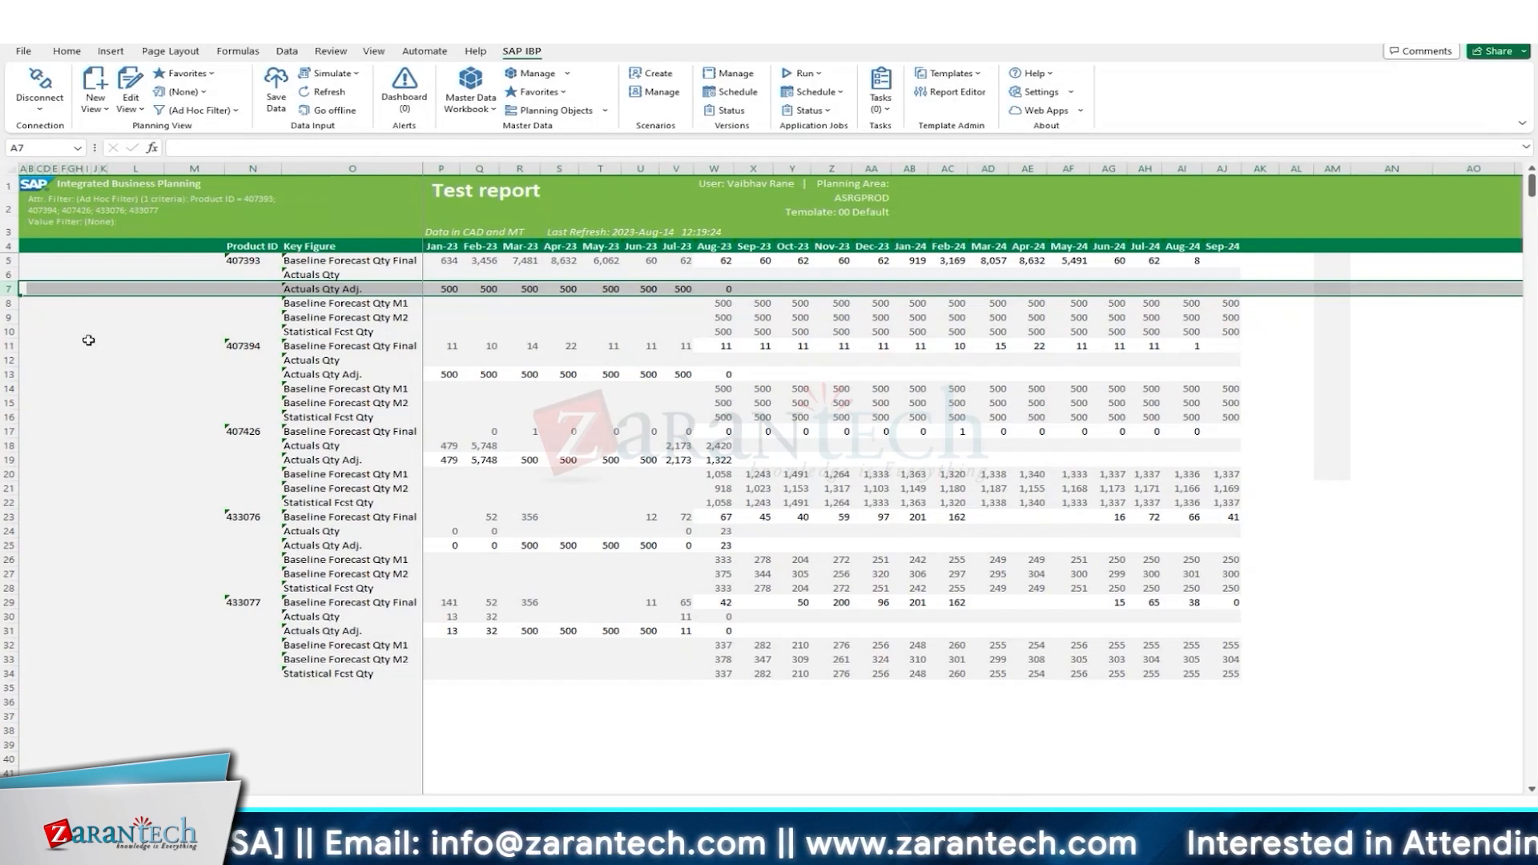
{"action": "key", "text": "XF86AudioRaiseVolume"}
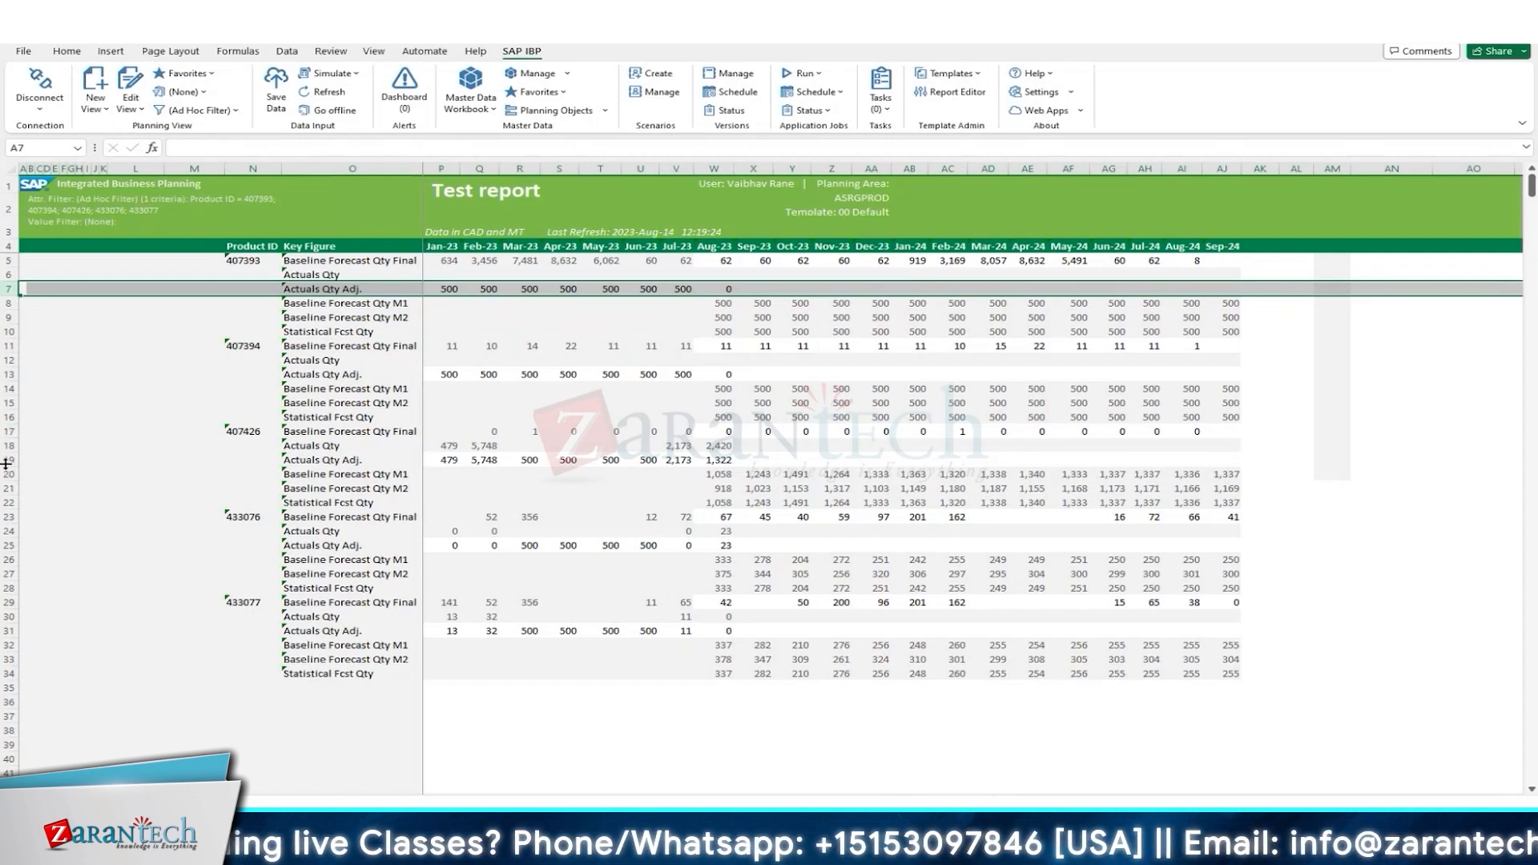
{"action": "left_click", "coordinate": [8, 433]}
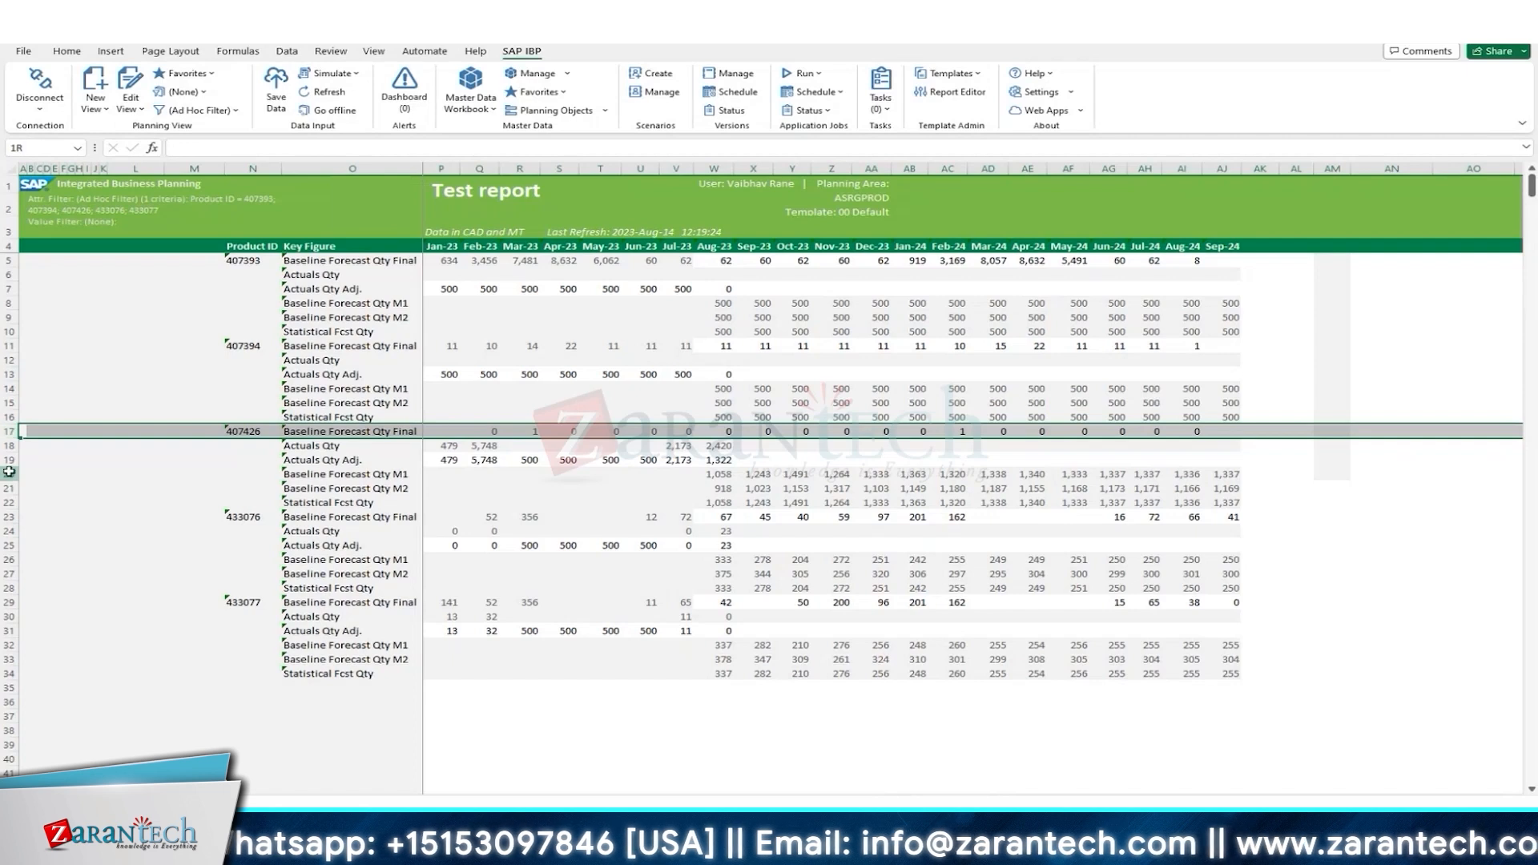
Compare the Actuals Qty Adj. history of product 407426 with its Baseline Forecast Qty M1 and M2 rows from Aug-23 onward.
{"action": "left_click", "coordinate": [702, 476]}
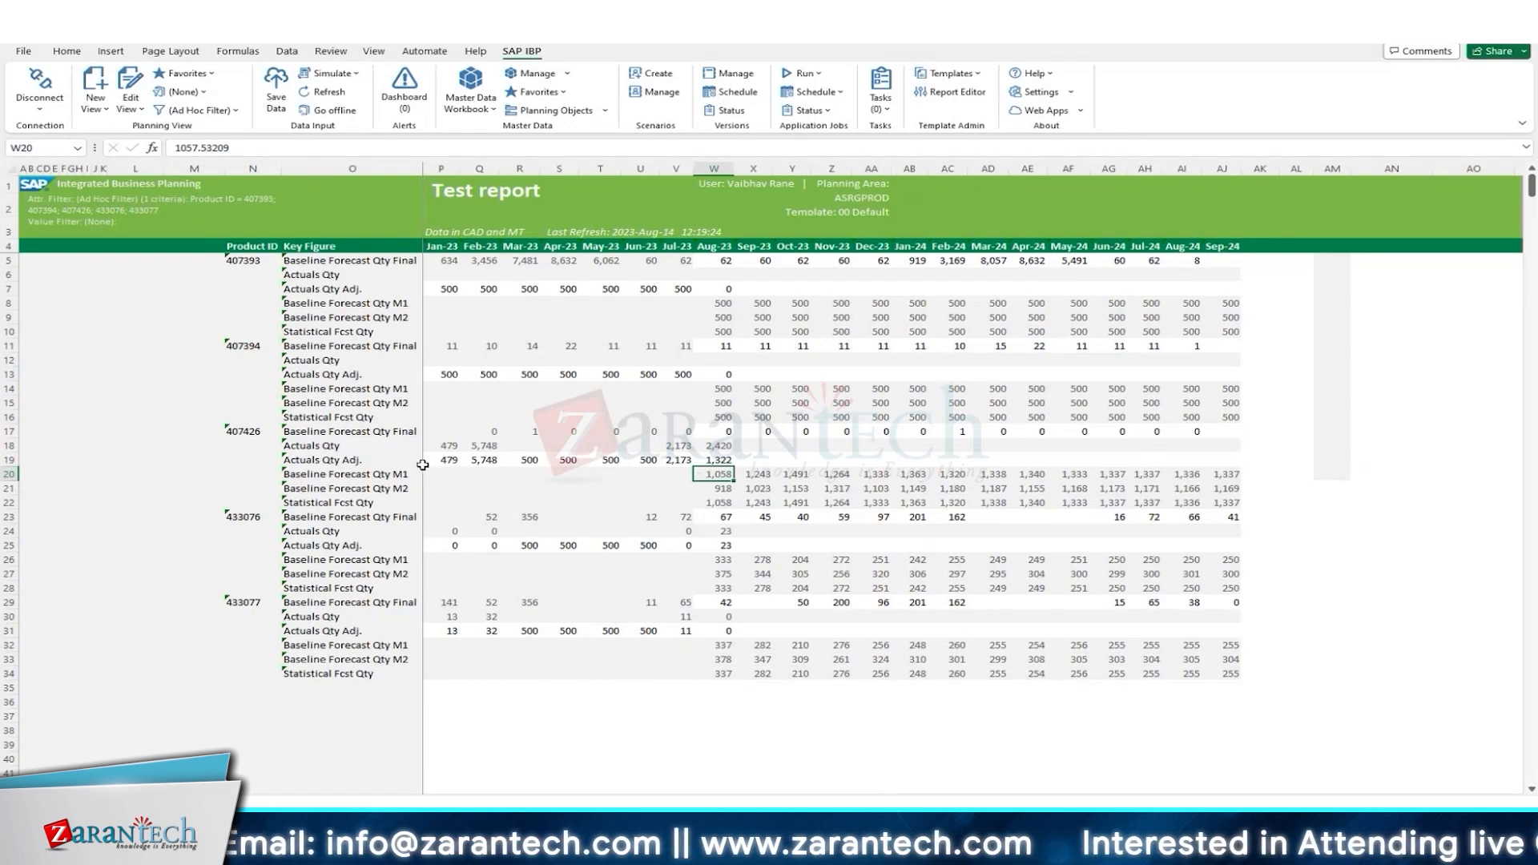
{"action": "left_click_drag", "start_coordinate": [713, 460], "coordinate": [649, 459]}
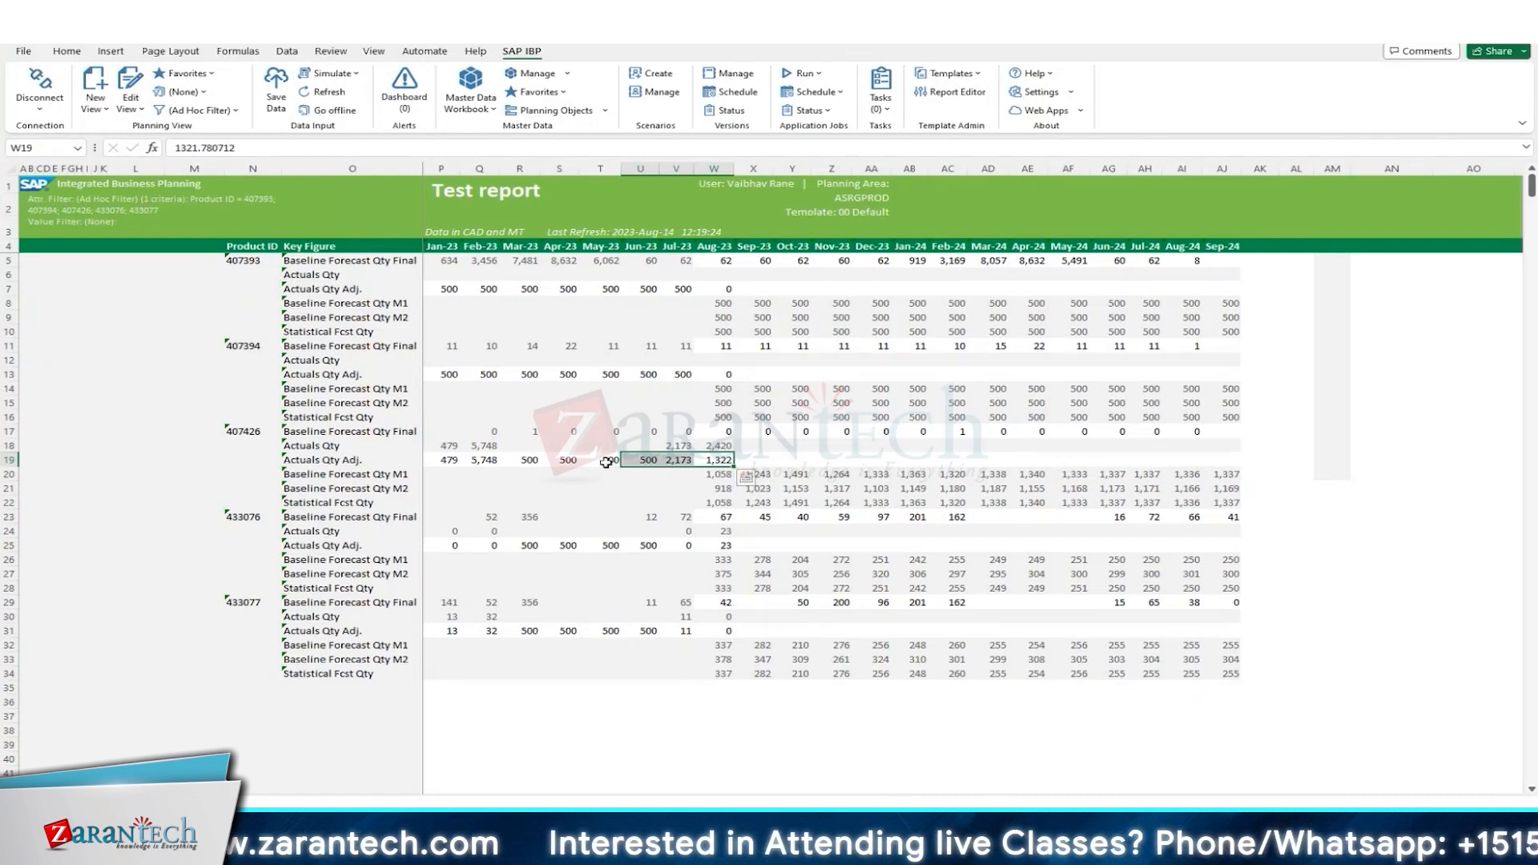
{"action": "left_click_drag", "start_coordinate": [607, 463], "coordinate": [663, 461]}
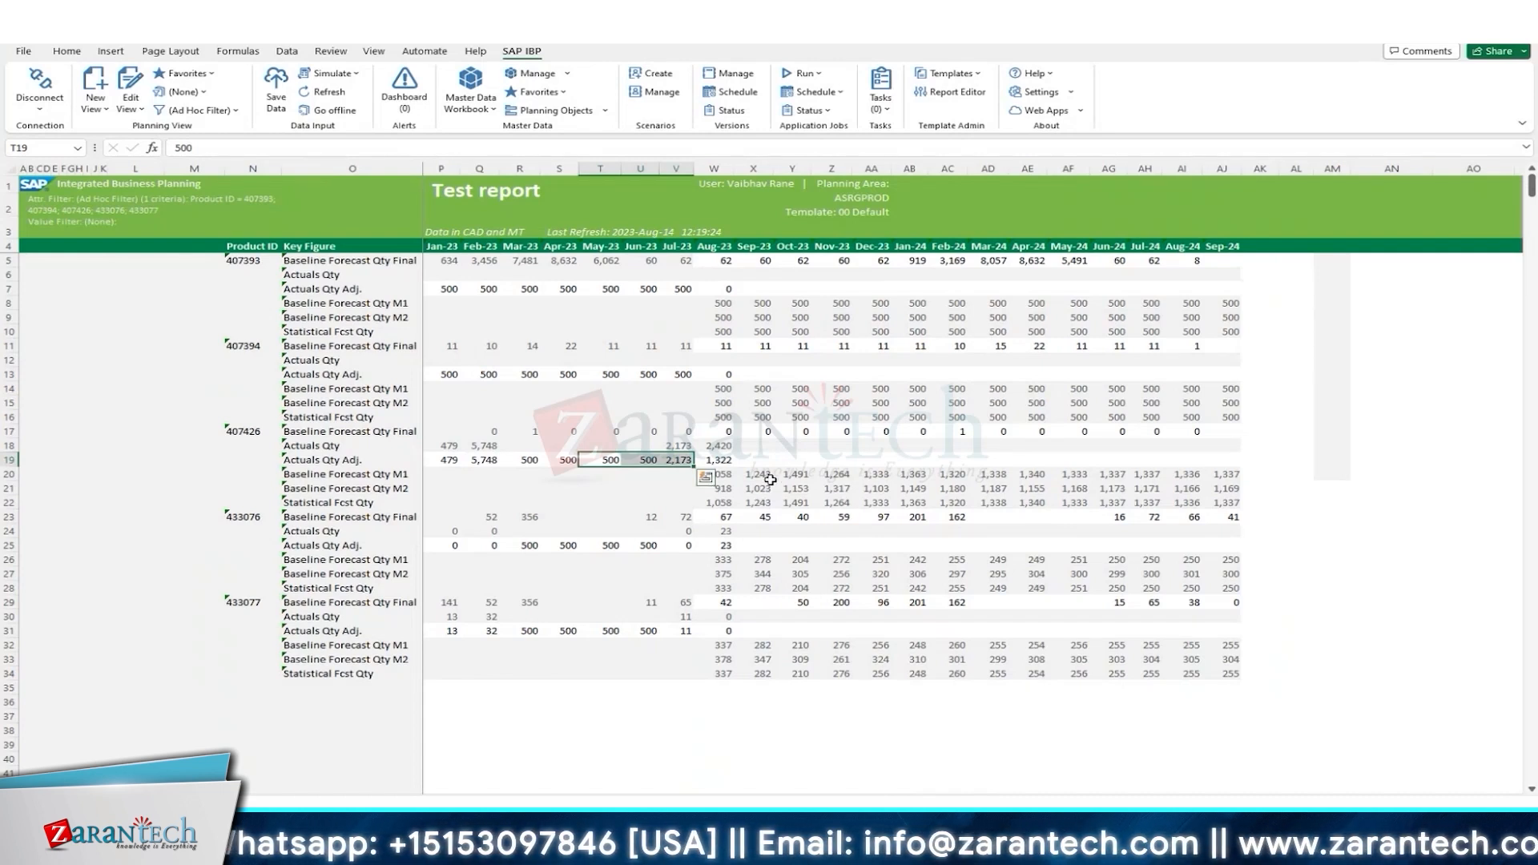
{"action": "left_click_drag", "start_coordinate": [760, 476], "coordinate": [833, 474]}
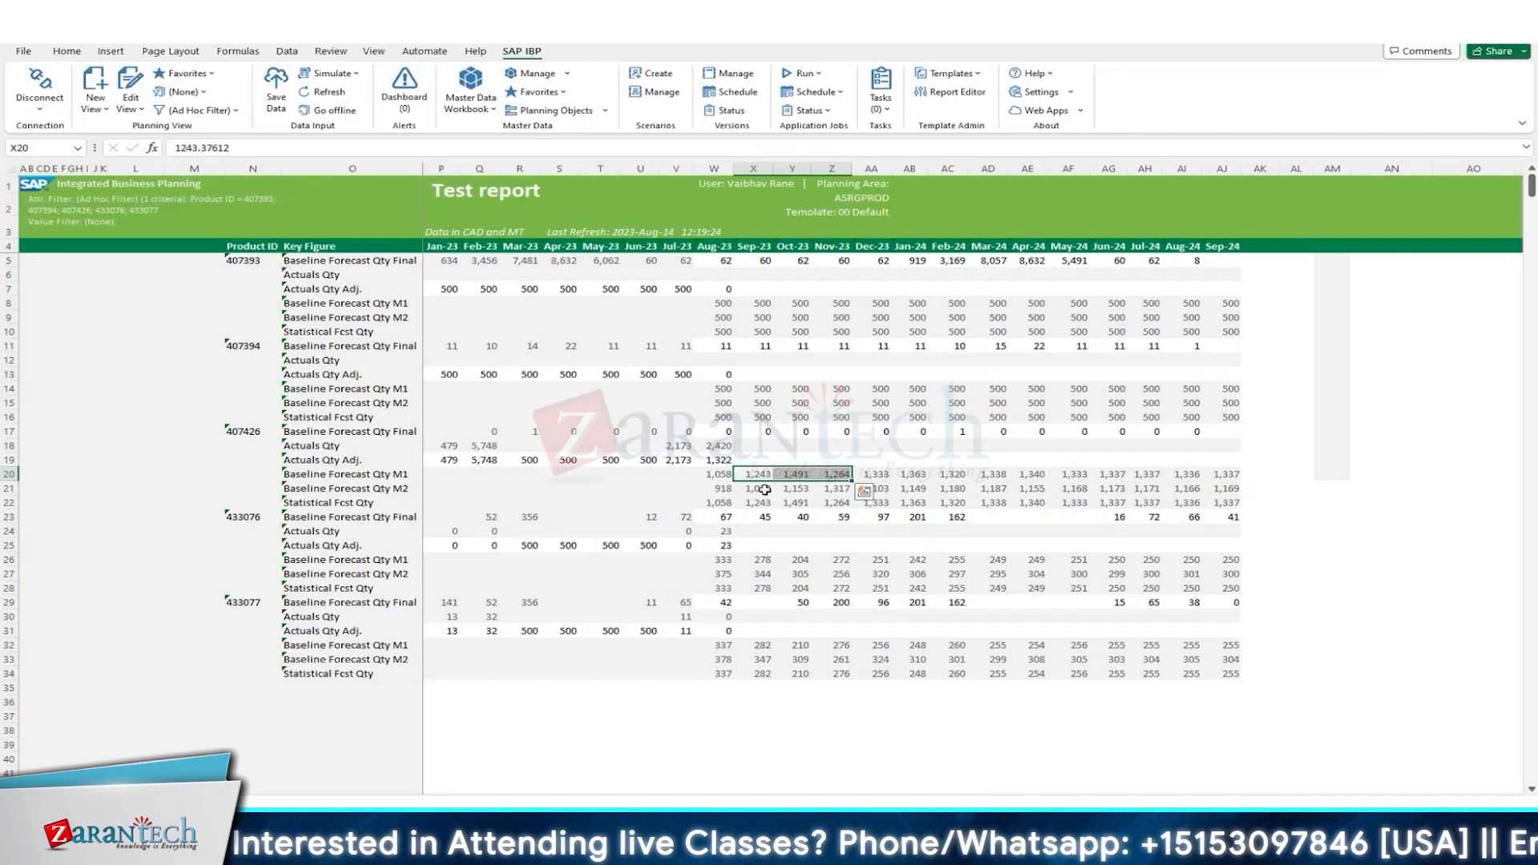
{"action": "left_click_drag", "start_coordinate": [765, 490], "coordinate": [910, 494]}
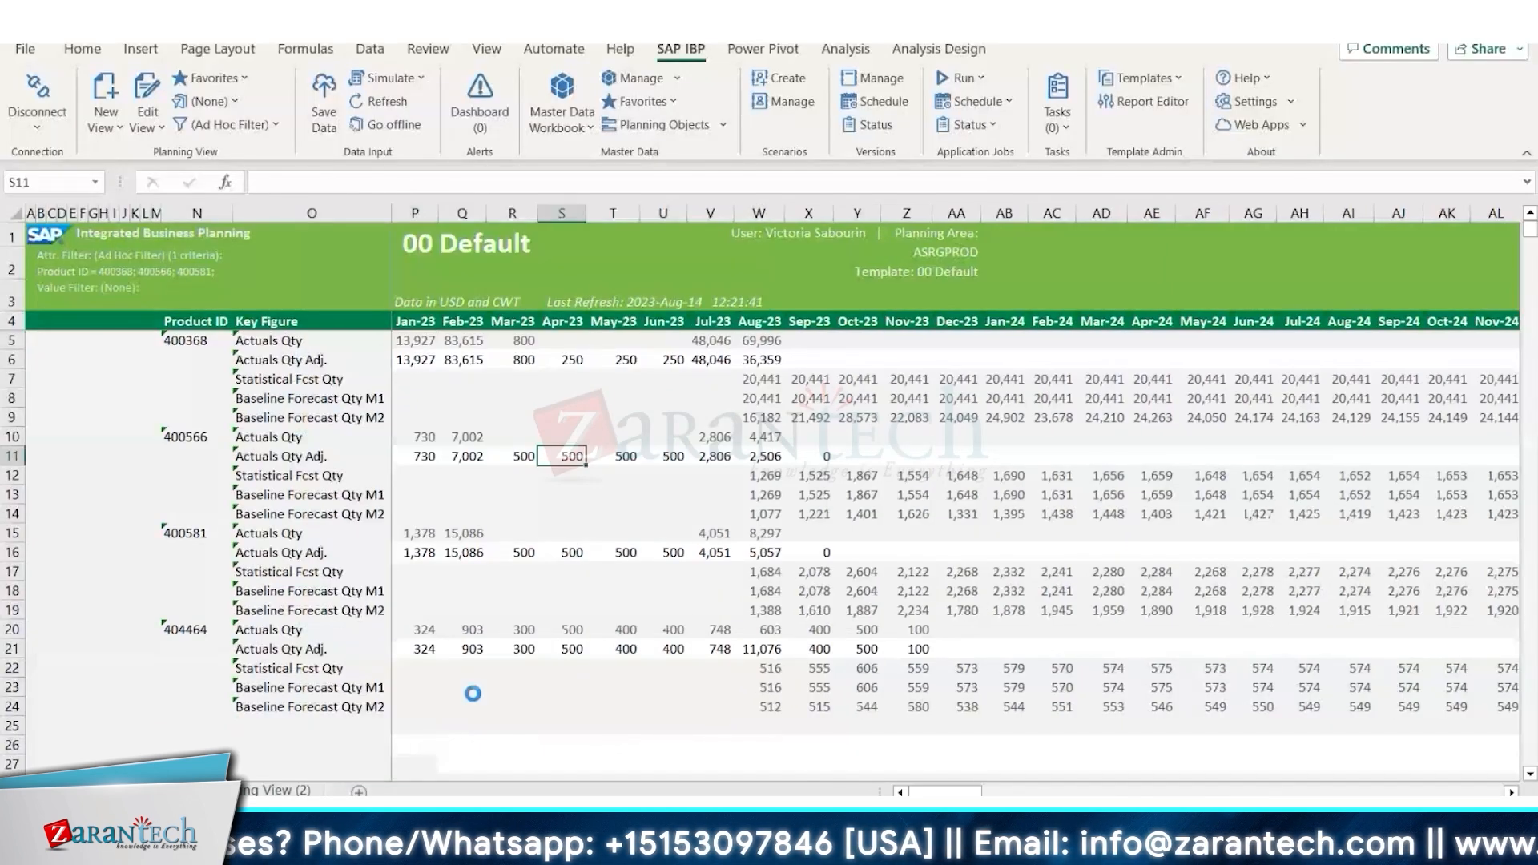
In the 00 Default view, check product 400368's Statistical Fcst Qty and product 404464's Actuals Qty and Baseline Forecast Qty M1 through Nov-23.
{"action": "left_click", "coordinate": [808, 379]}
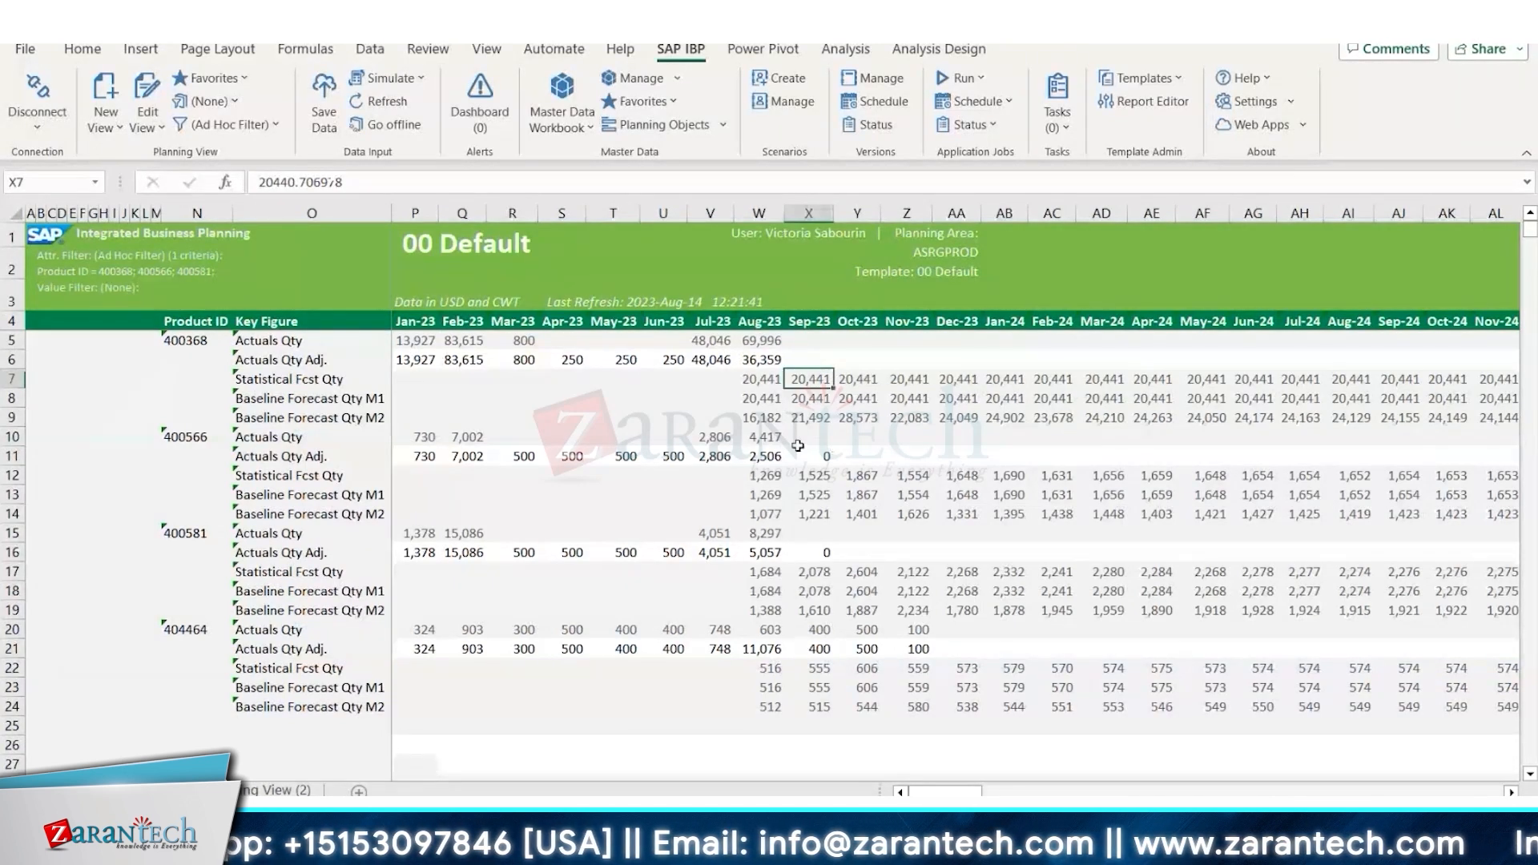
{"action": "left_click", "coordinate": [753, 689]}
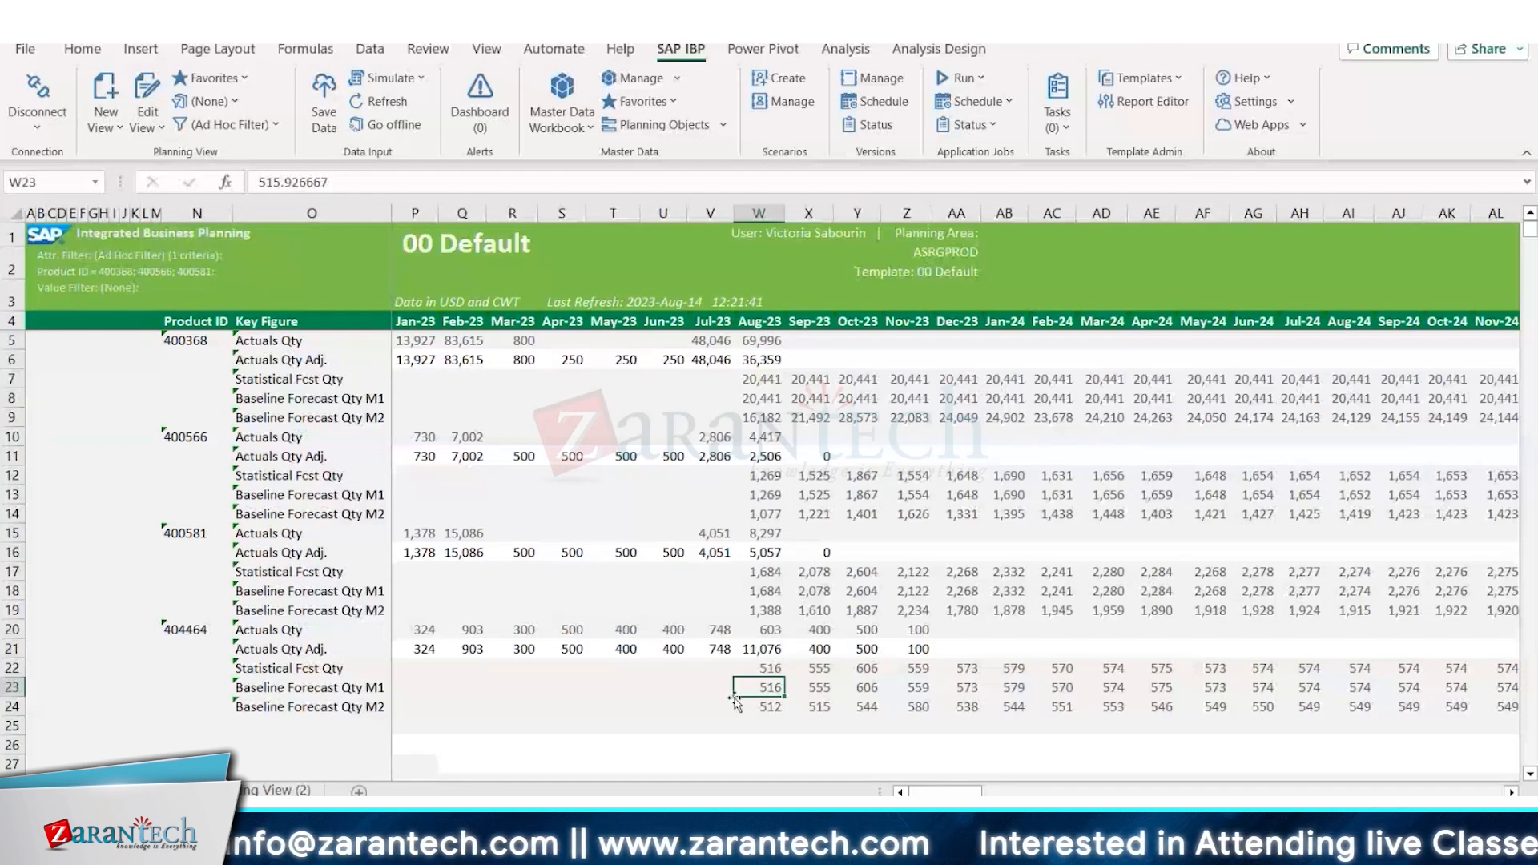
{"action": "left_click", "coordinate": [751, 630]}
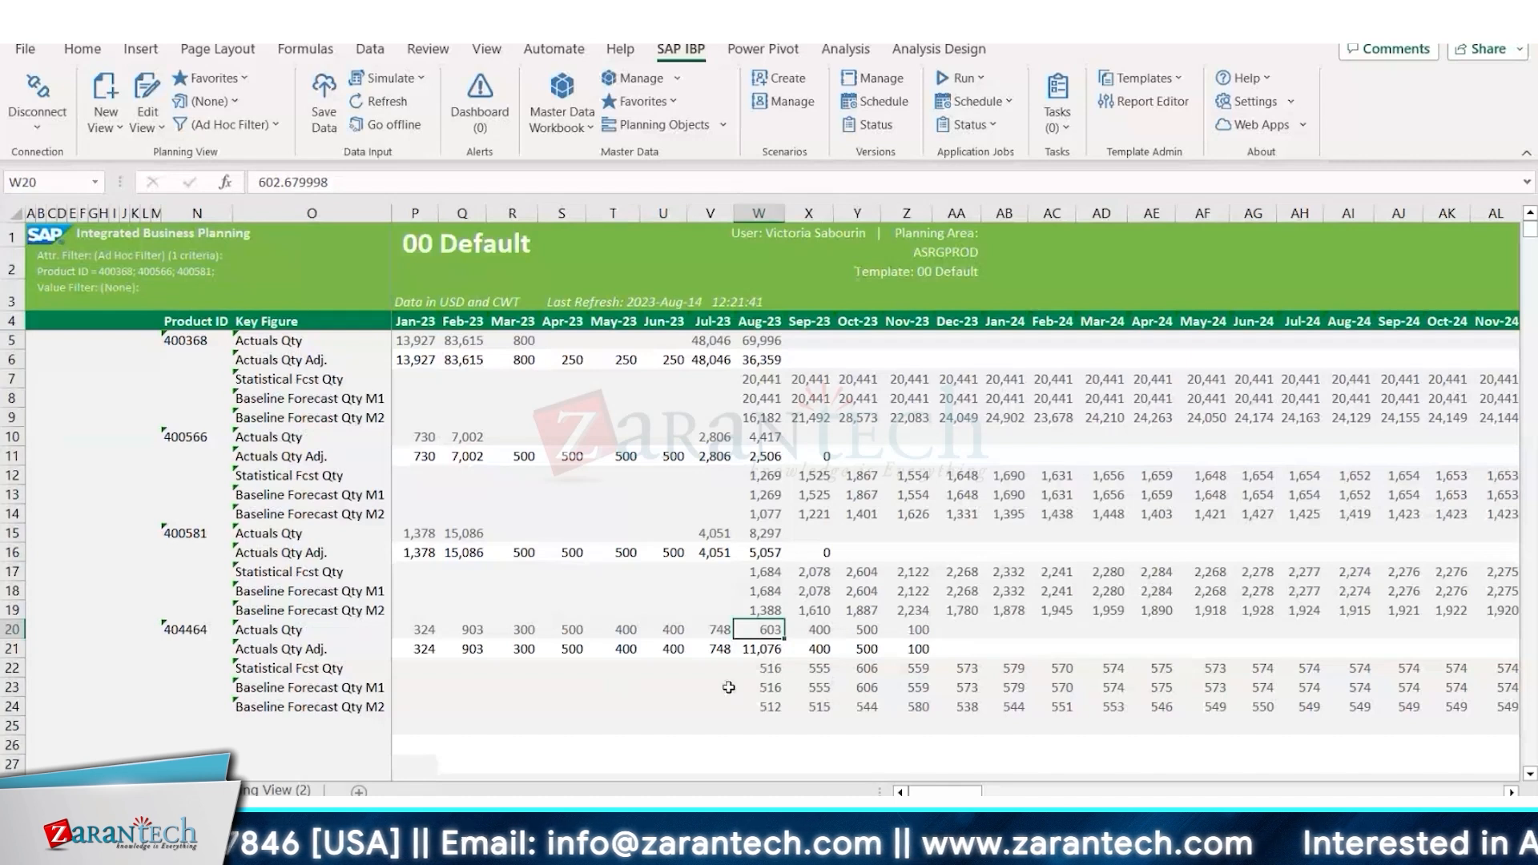
{"action": "left_click", "coordinate": [754, 687]}
{"action": "left_click", "coordinate": [803, 691]}
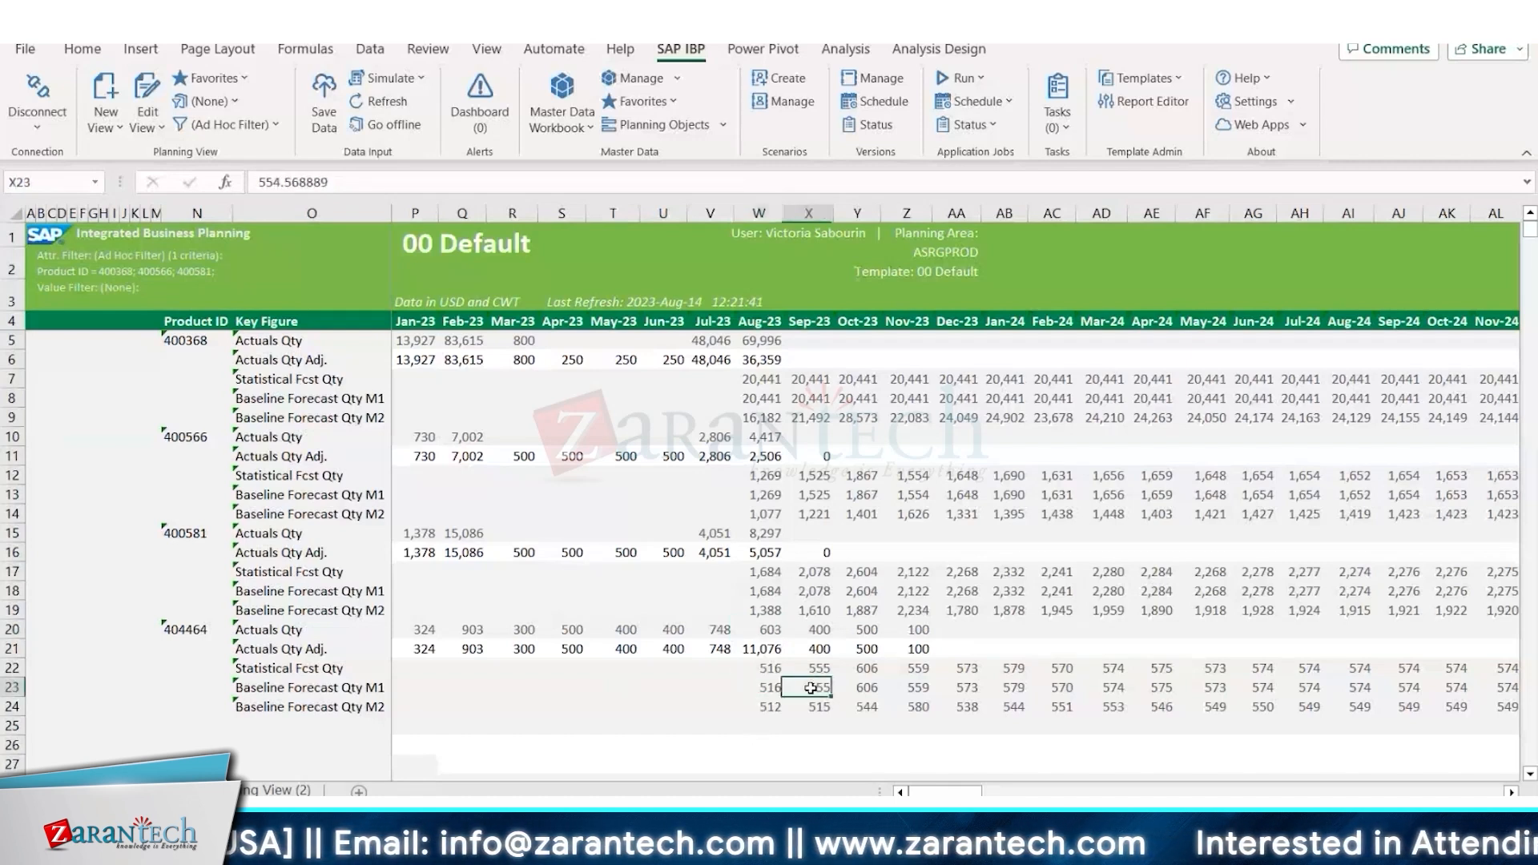
{"action": "left_click_drag", "start_coordinate": [803, 691], "coordinate": [910, 689]}
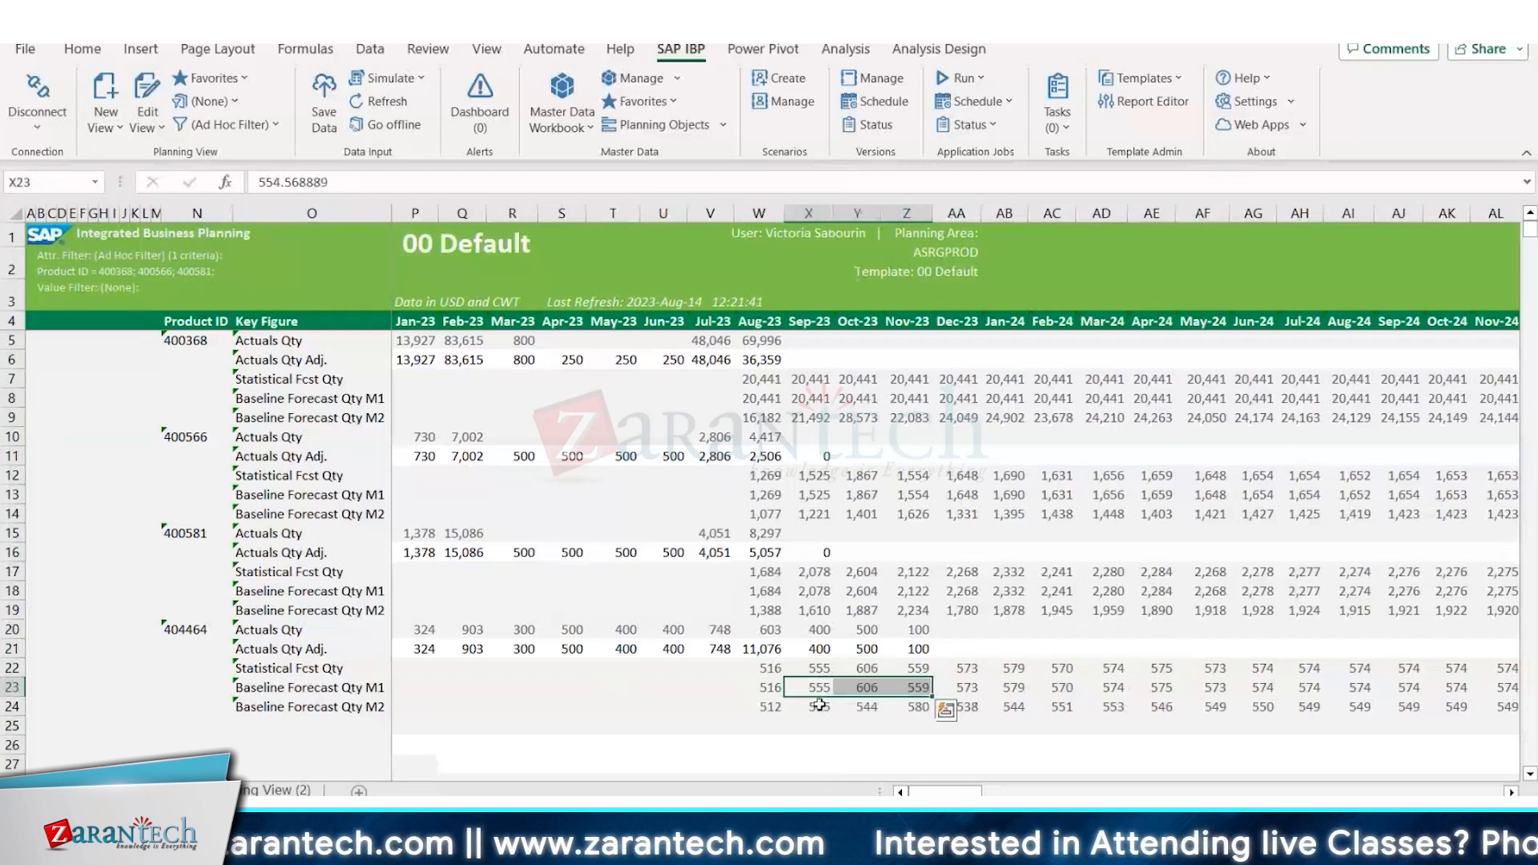
Examine the Baseline Forecast Qty M2 row of product 404464 from Sep-23 to Feb-24.
{"action": "left_click_drag", "start_coordinate": [813, 706], "coordinate": [913, 687]}
{"action": "left_click_drag", "start_coordinate": [823, 709], "coordinate": [914, 707]}
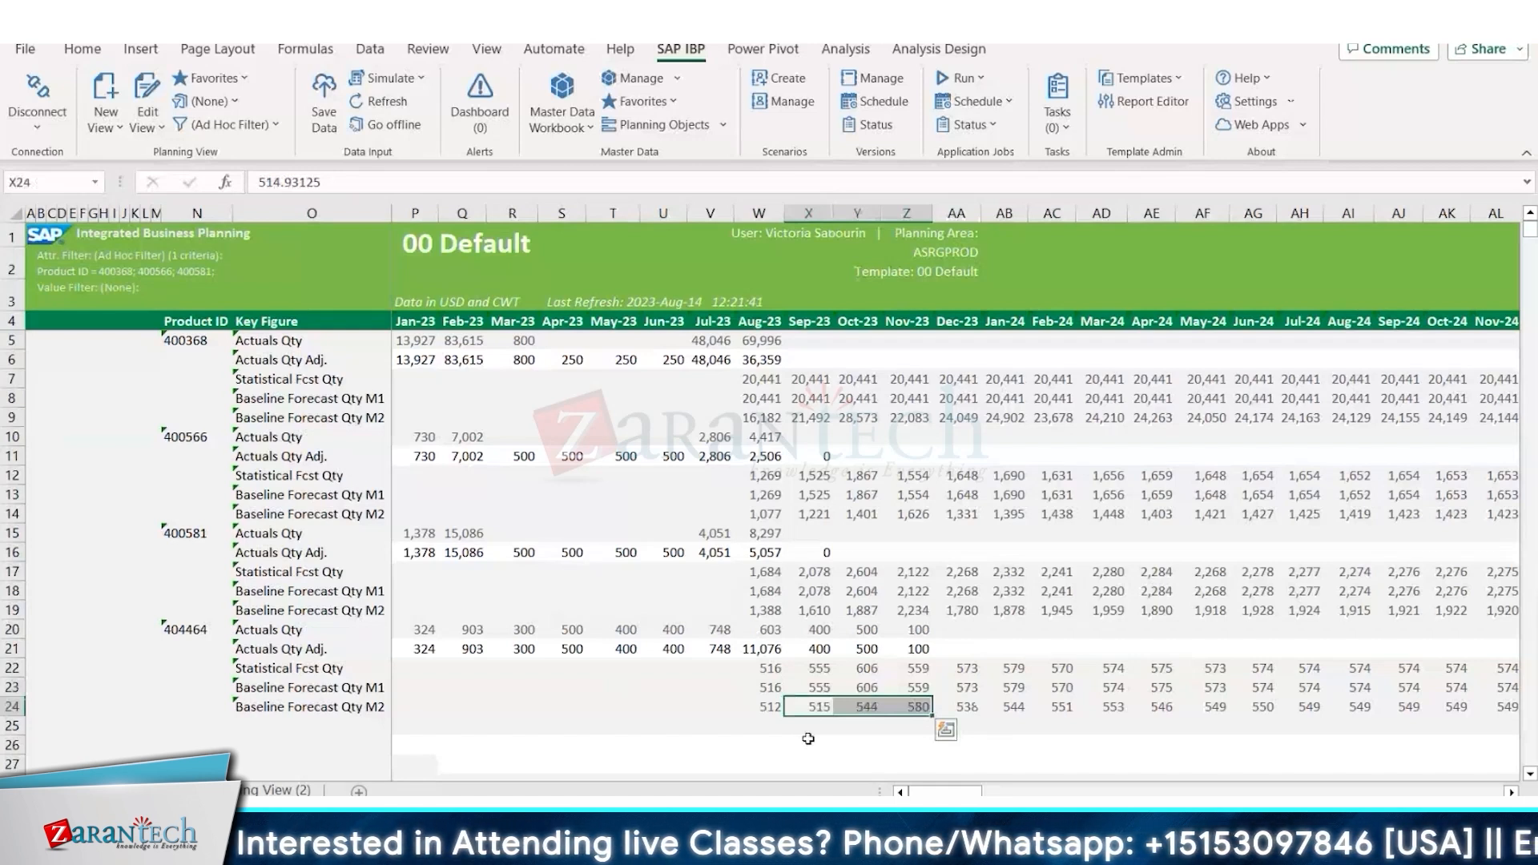
{"action": "left_click_drag", "start_coordinate": [817, 708], "coordinate": [965, 707]}
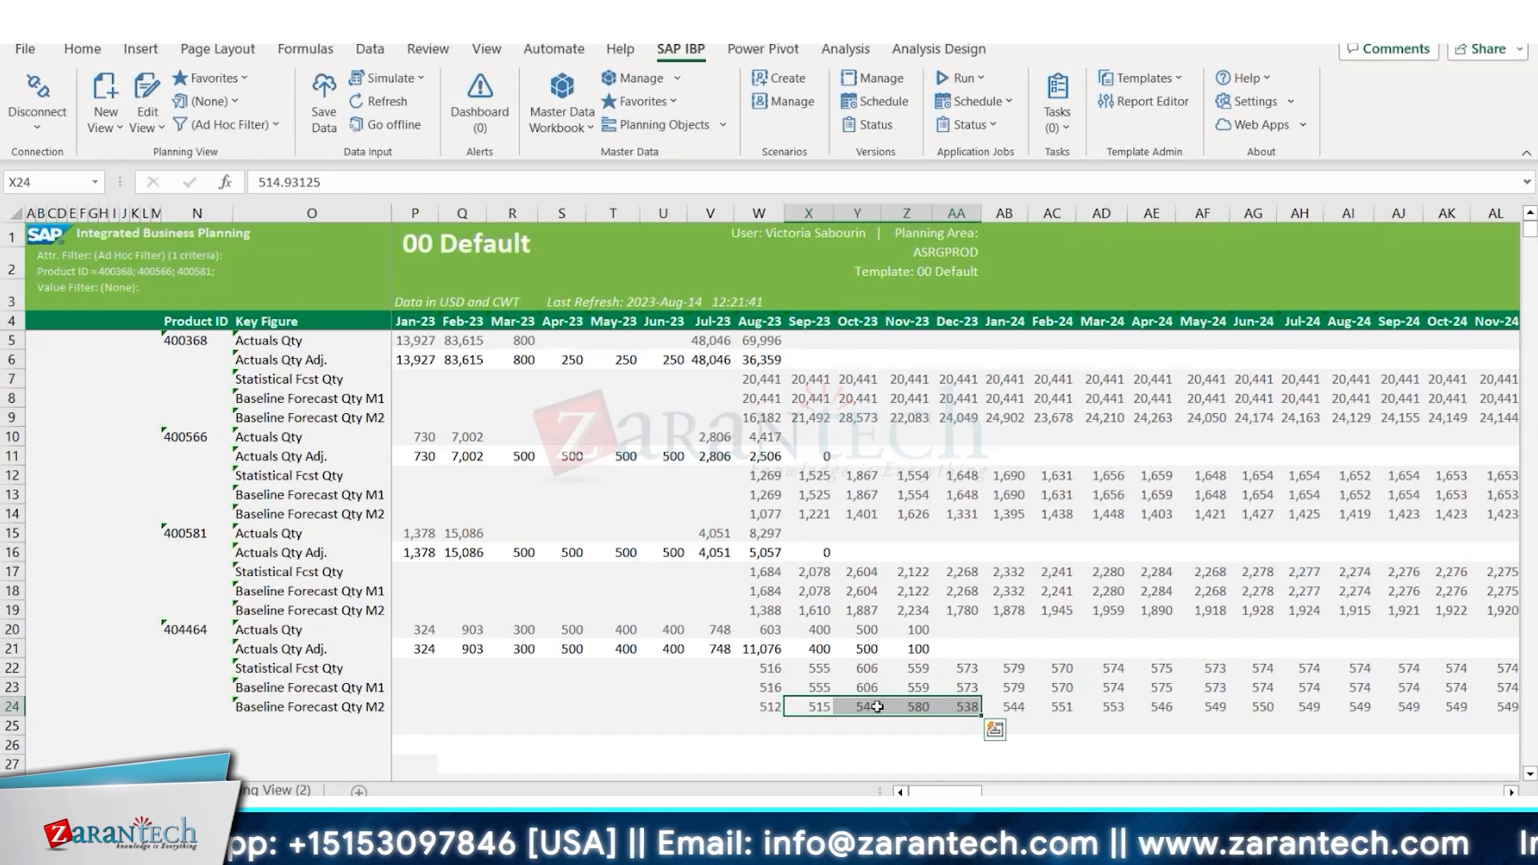
{"action": "left_click_drag", "start_coordinate": [878, 707], "coordinate": [1000, 710]}
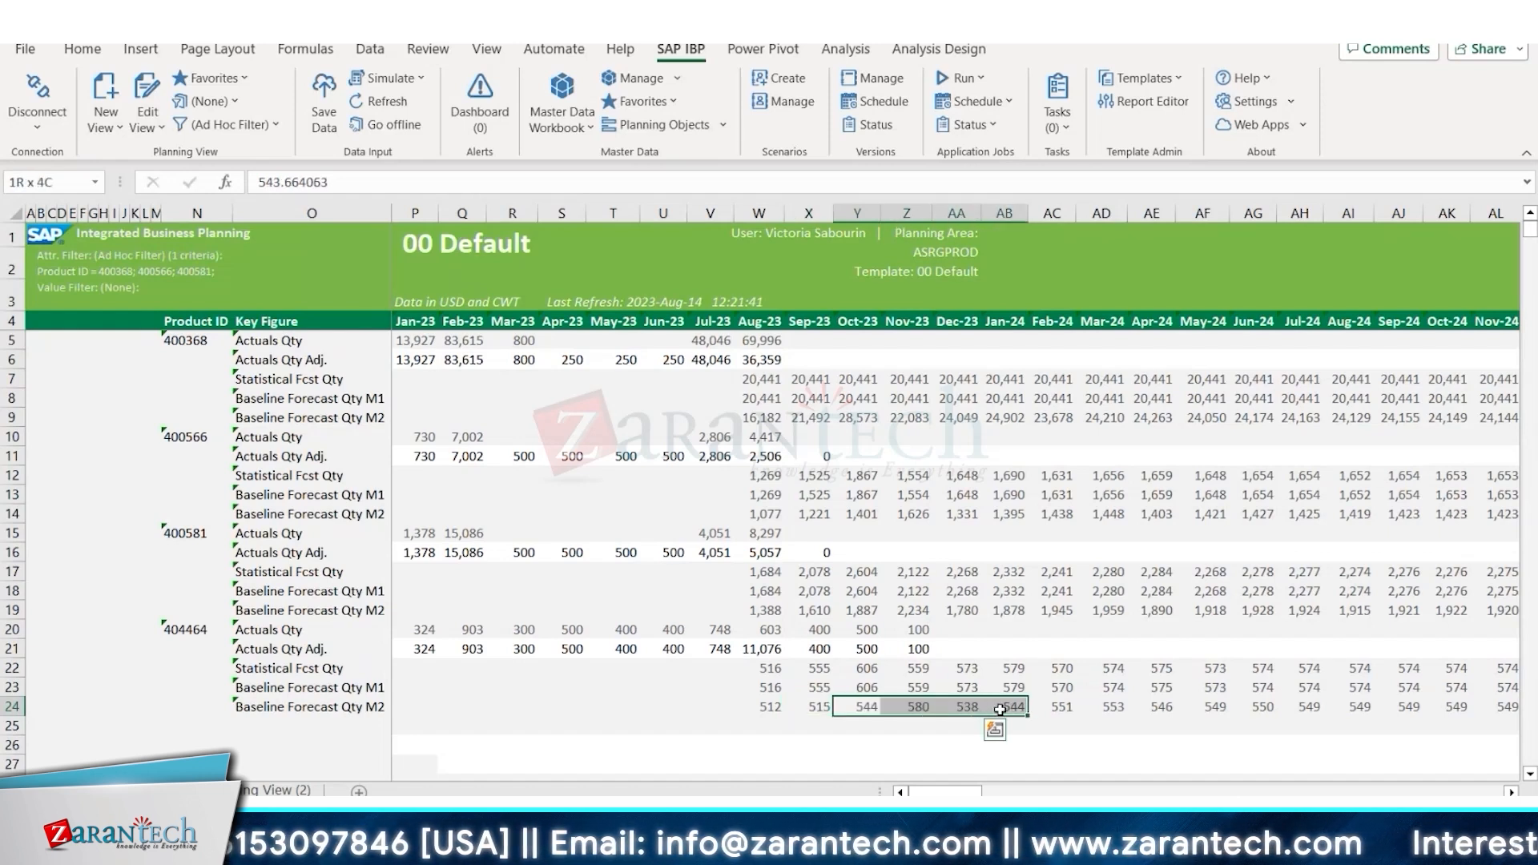
{"action": "left_click_drag", "start_coordinate": [870, 708], "coordinate": [1051, 712]}
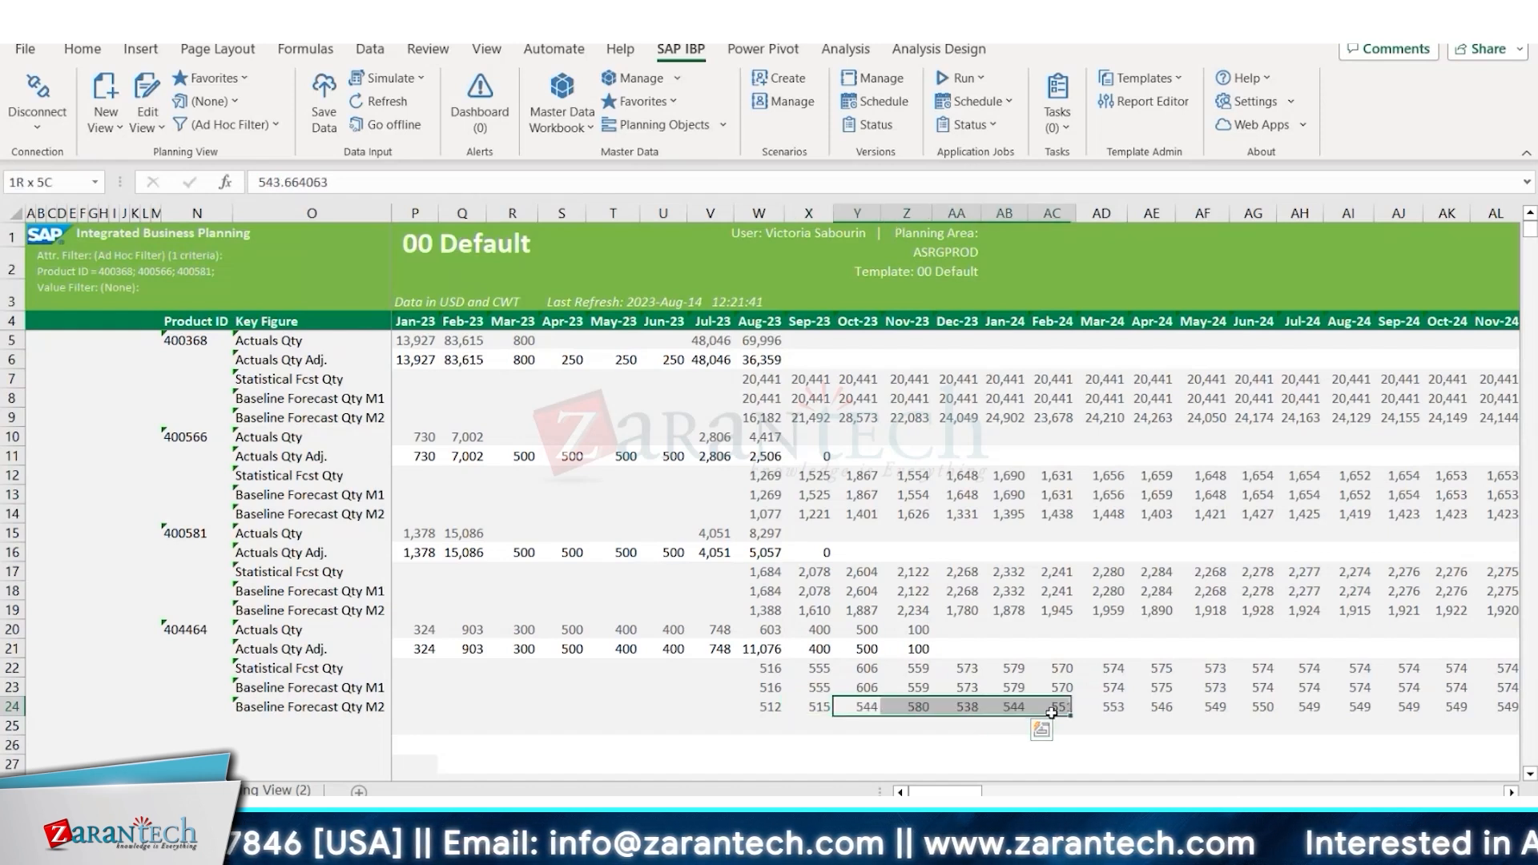
{"action": "left_click", "coordinate": [863, 710]}
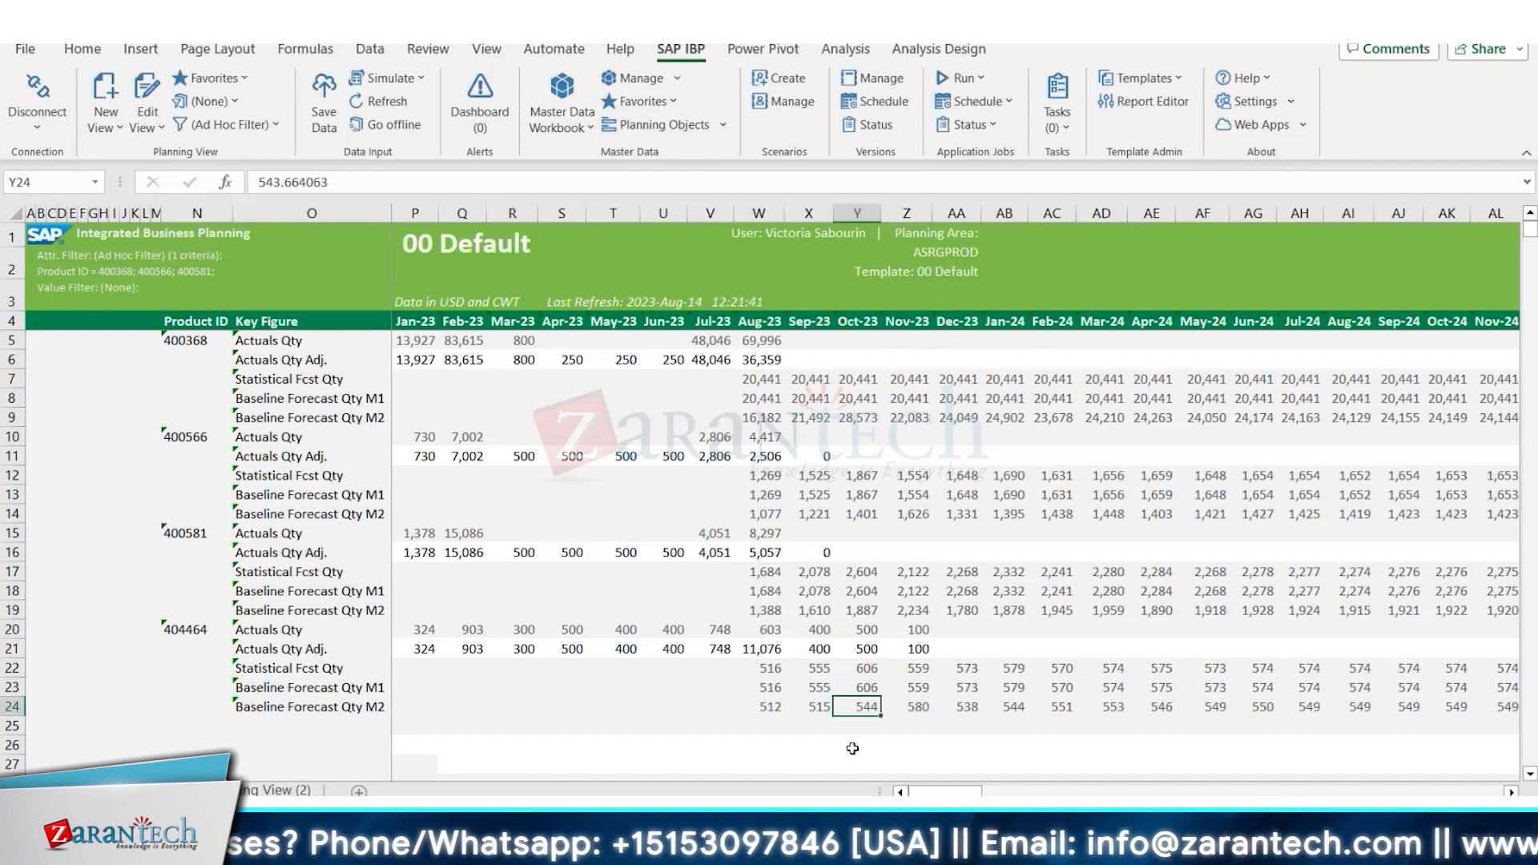
Request the business log of the most recent Statistical Forecasting job and filter it to Product ID 404464.
{"action": "left_click", "coordinate": [969, 124]}
{"action": "left_click", "coordinate": [1010, 325]}
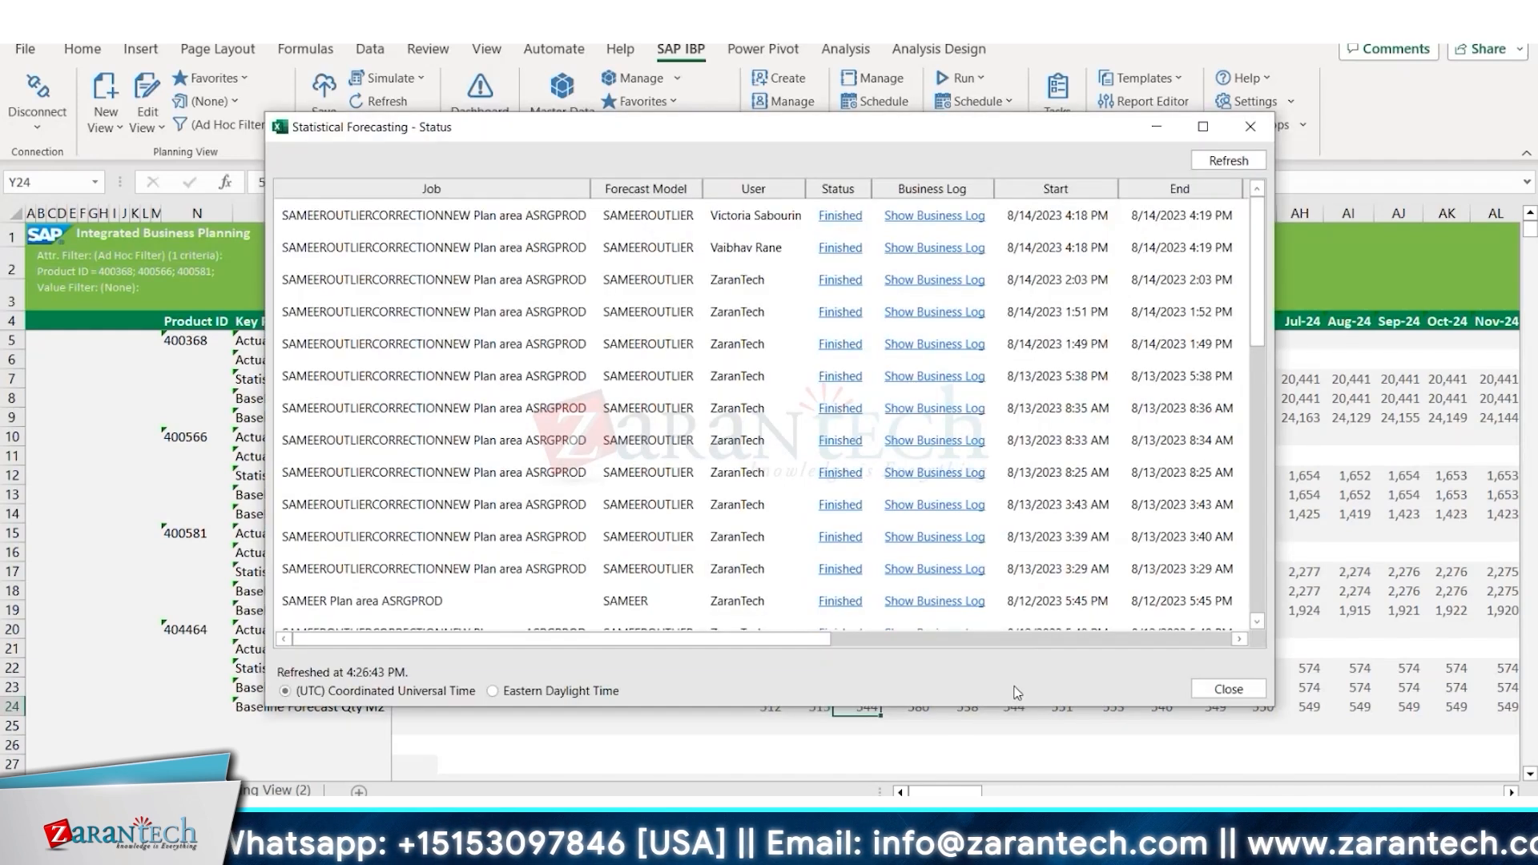
{"action": "left_click", "coordinate": [914, 224]}
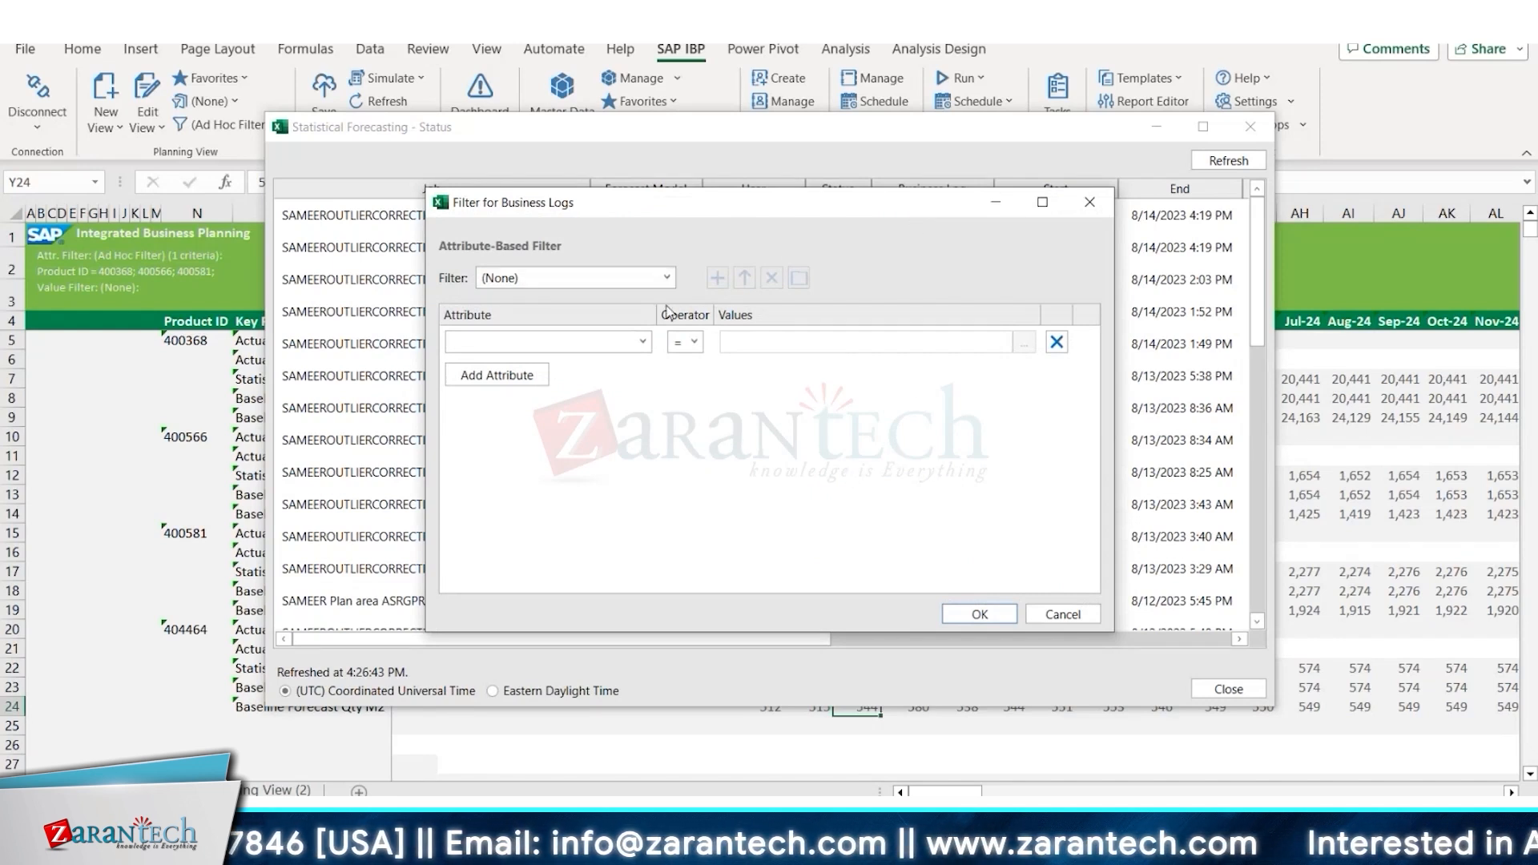
{"action": "left_click", "coordinate": [642, 342]}
{"action": "left_click", "coordinate": [497, 364]}
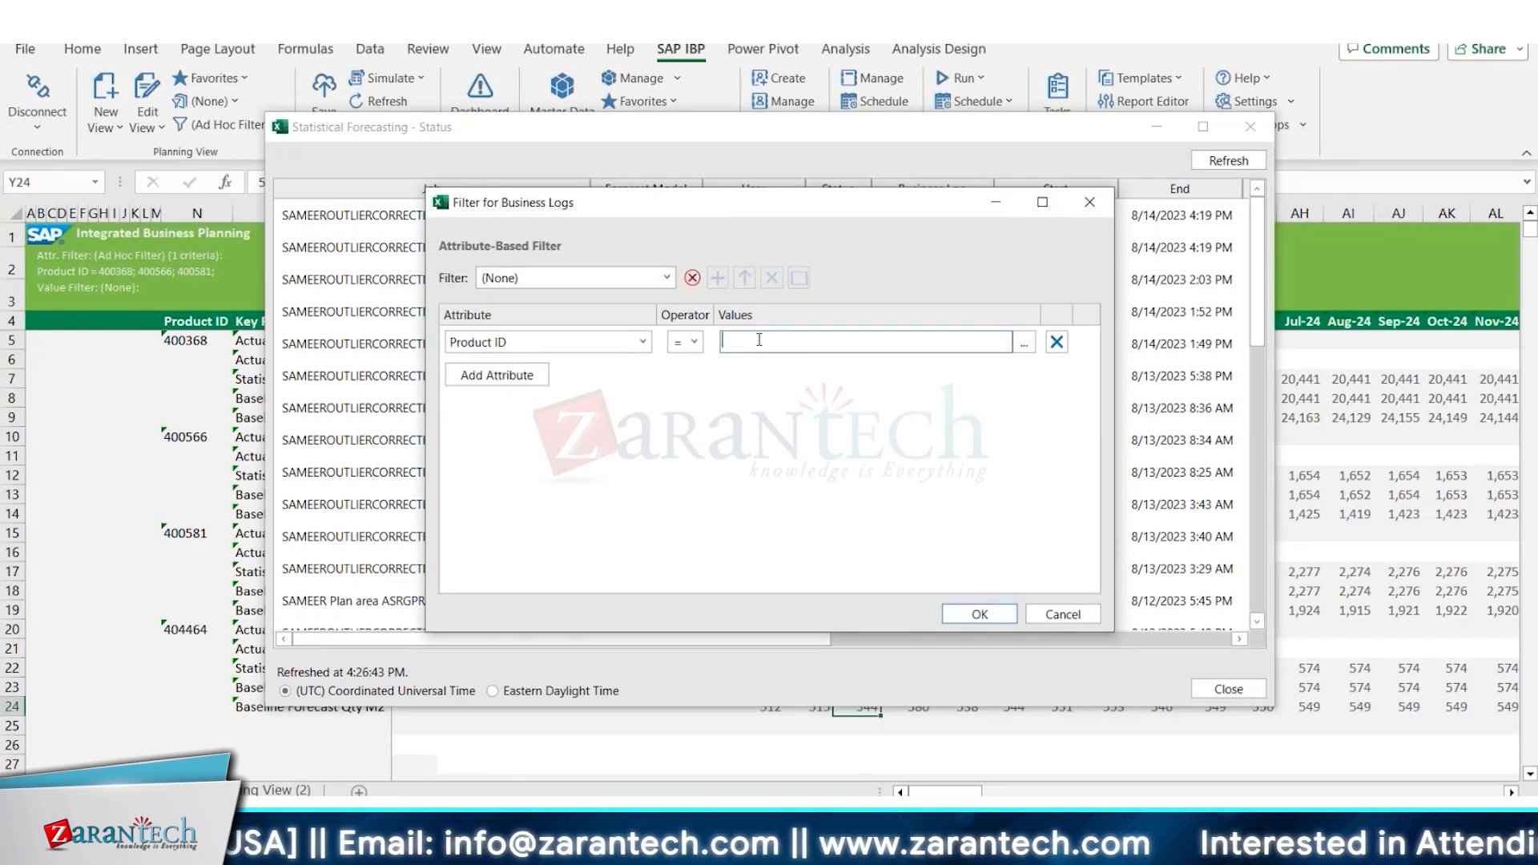
{"action": "type", "text": "404464;"}
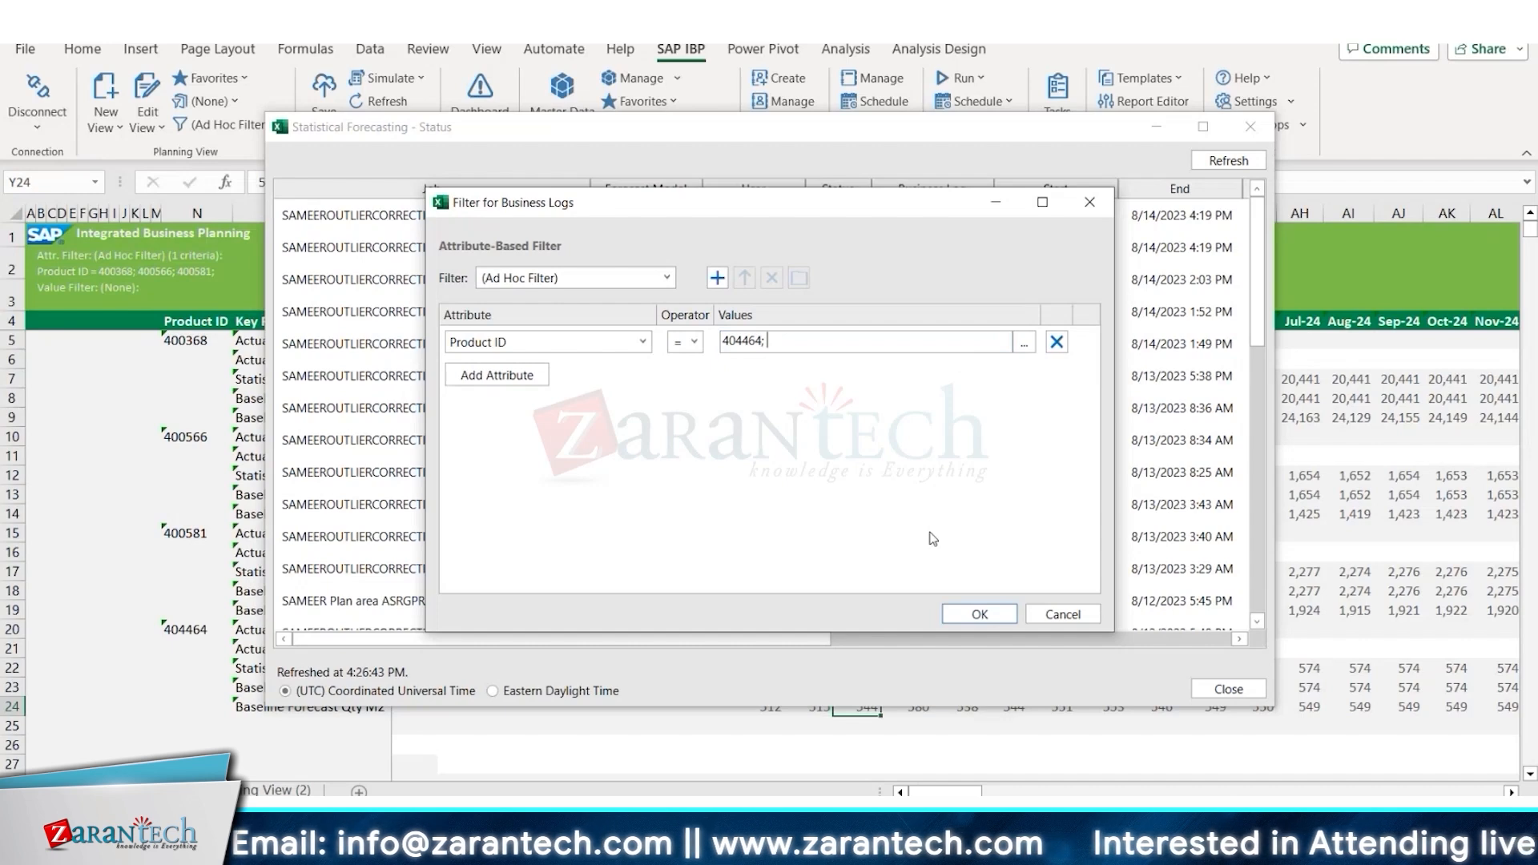